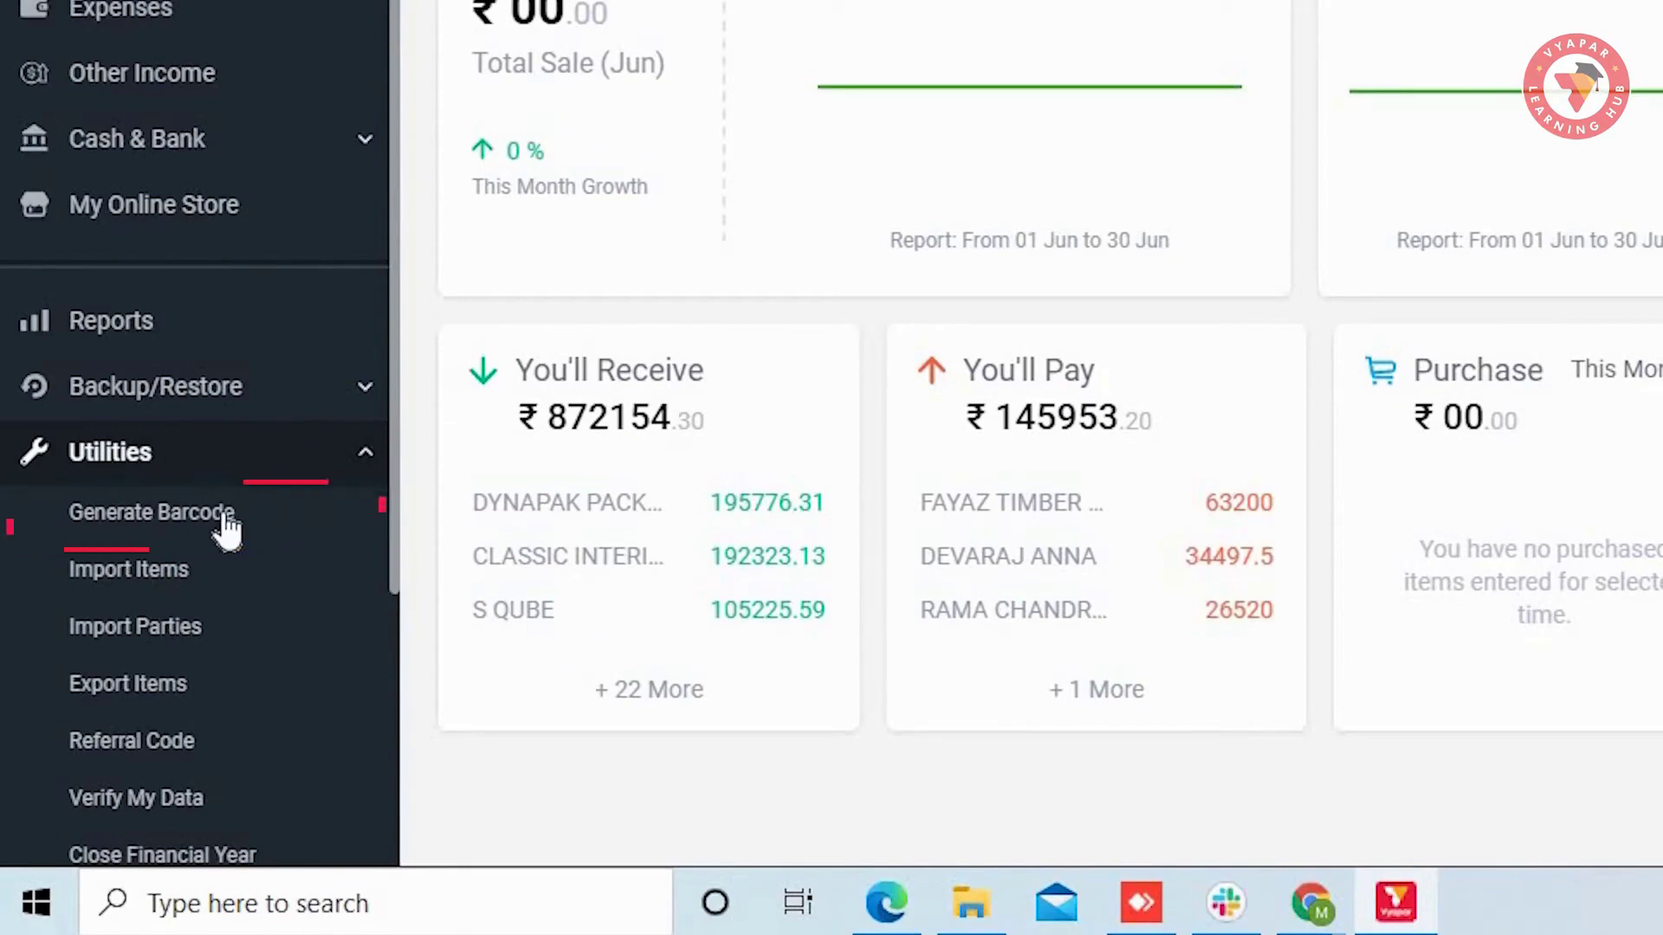
Open the barcode generator utility
click(229, 517)
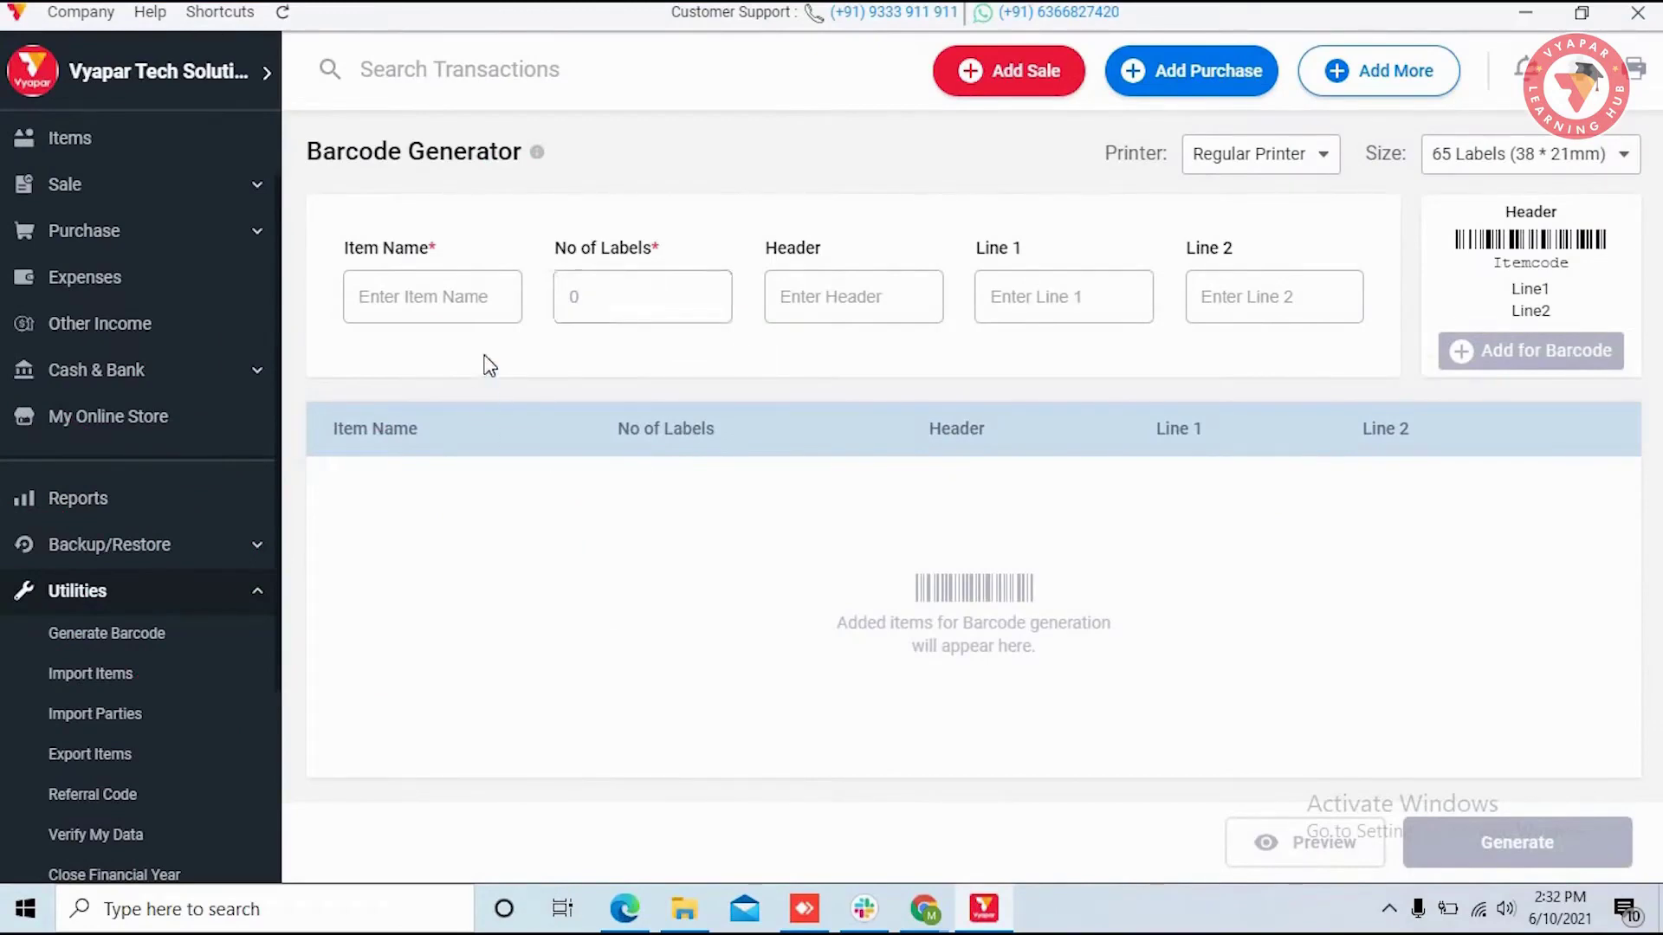
Try to select the item "accacia wood cut sizes" for barcode generation
click(500, 291)
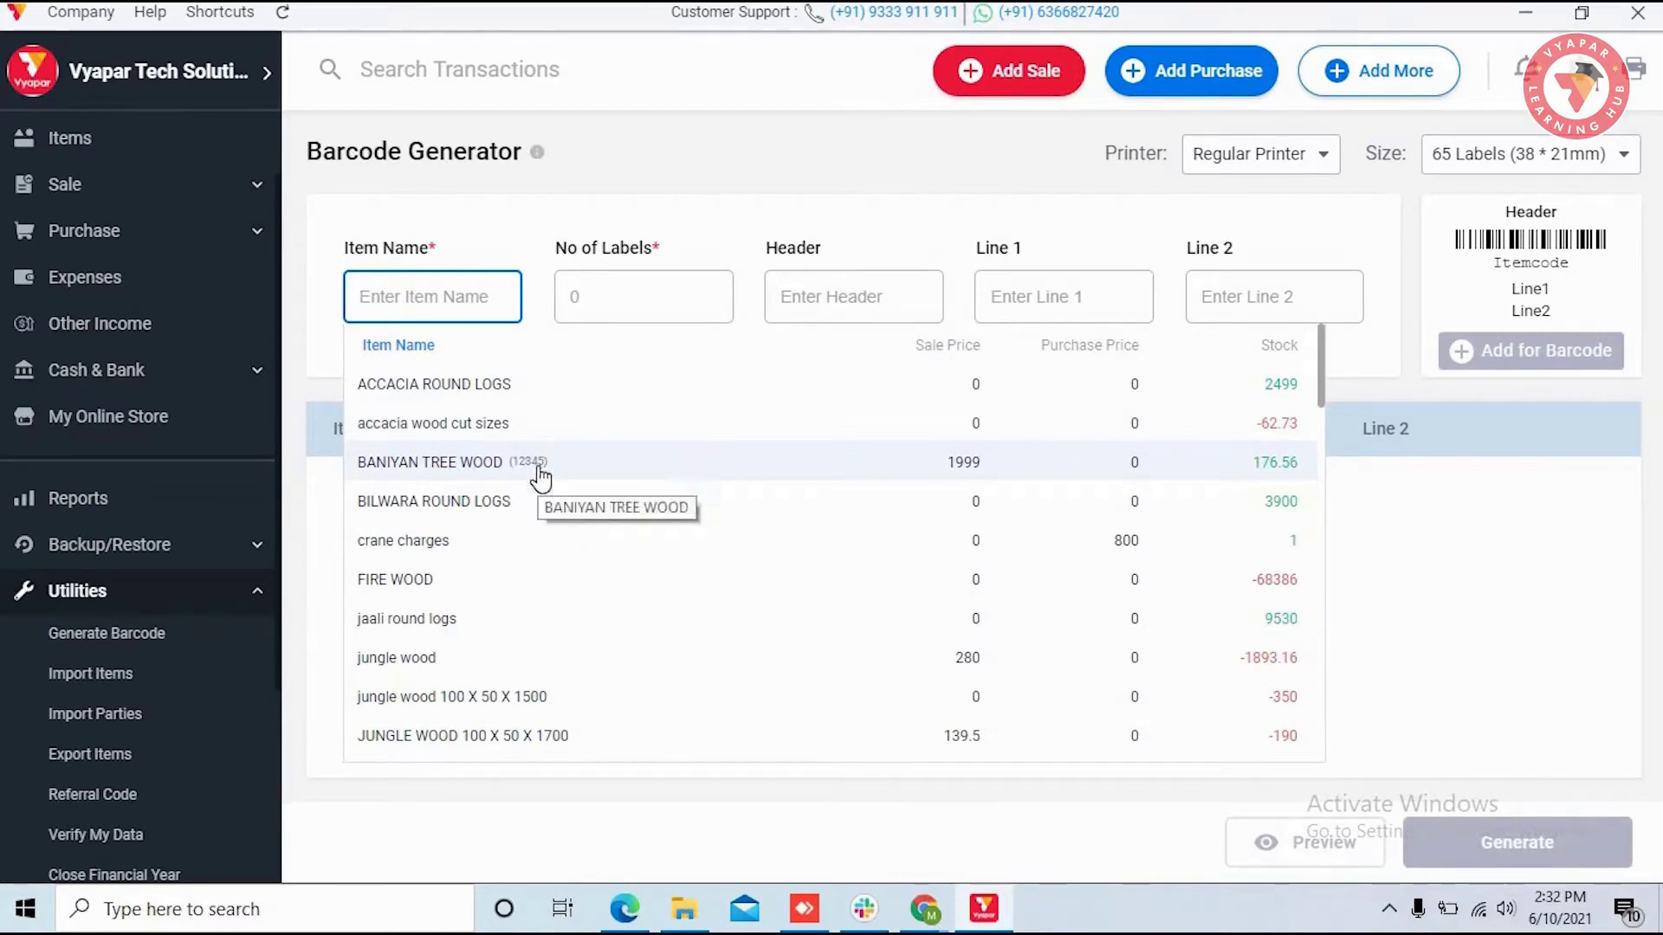
click(493, 424)
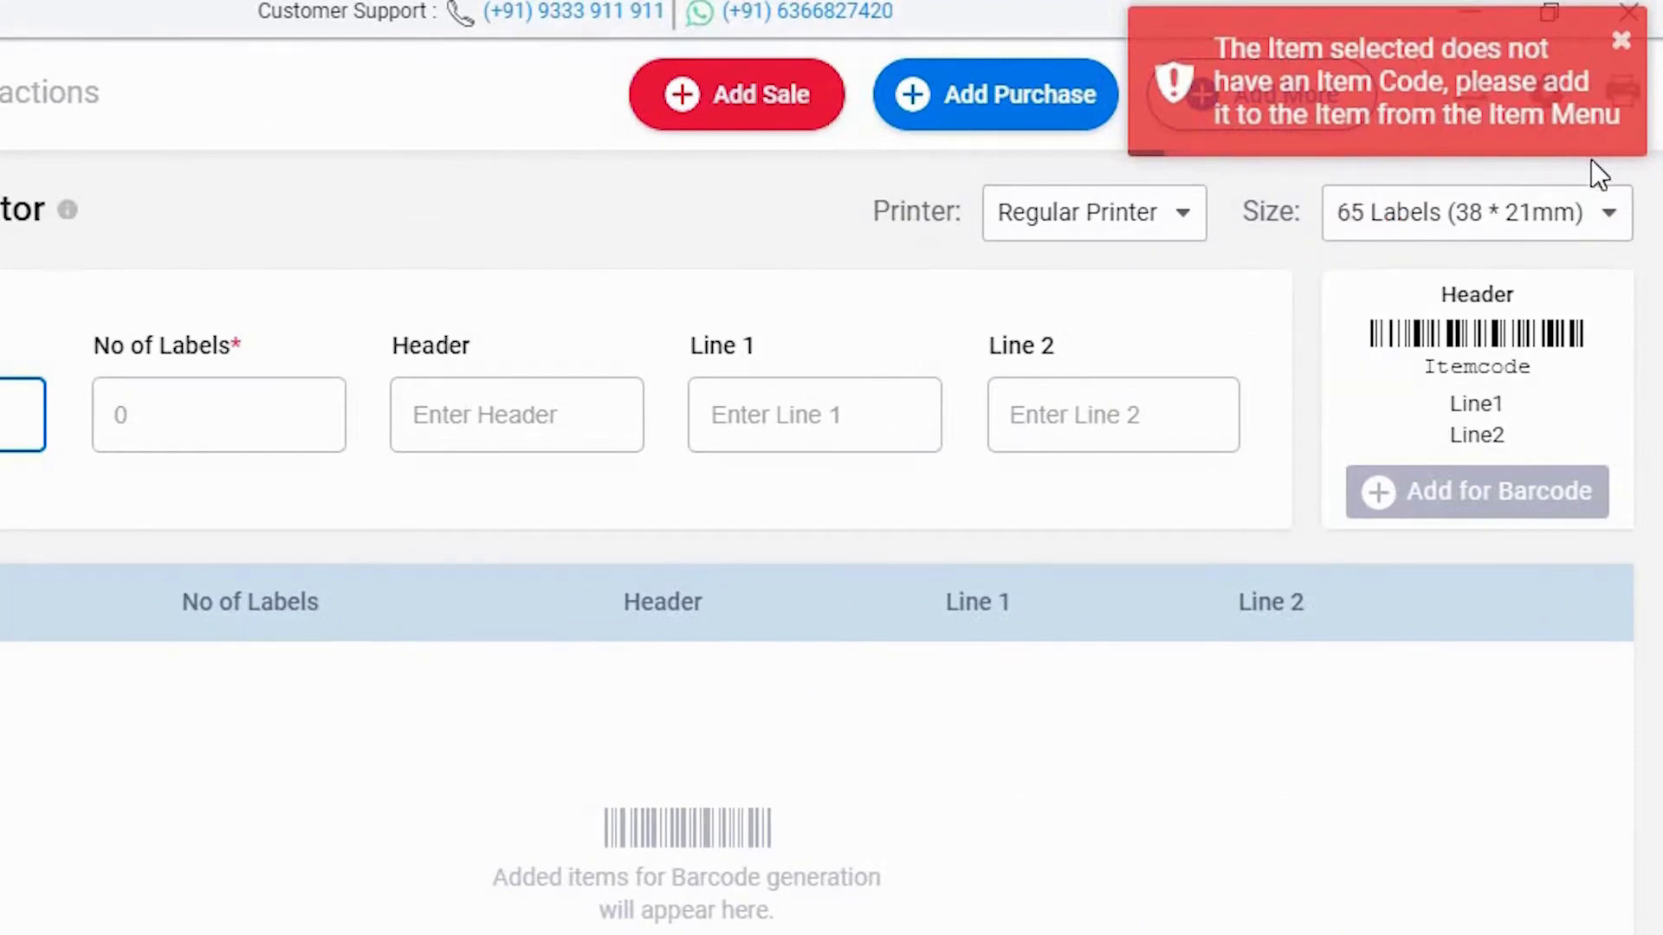
click(1625, 54)
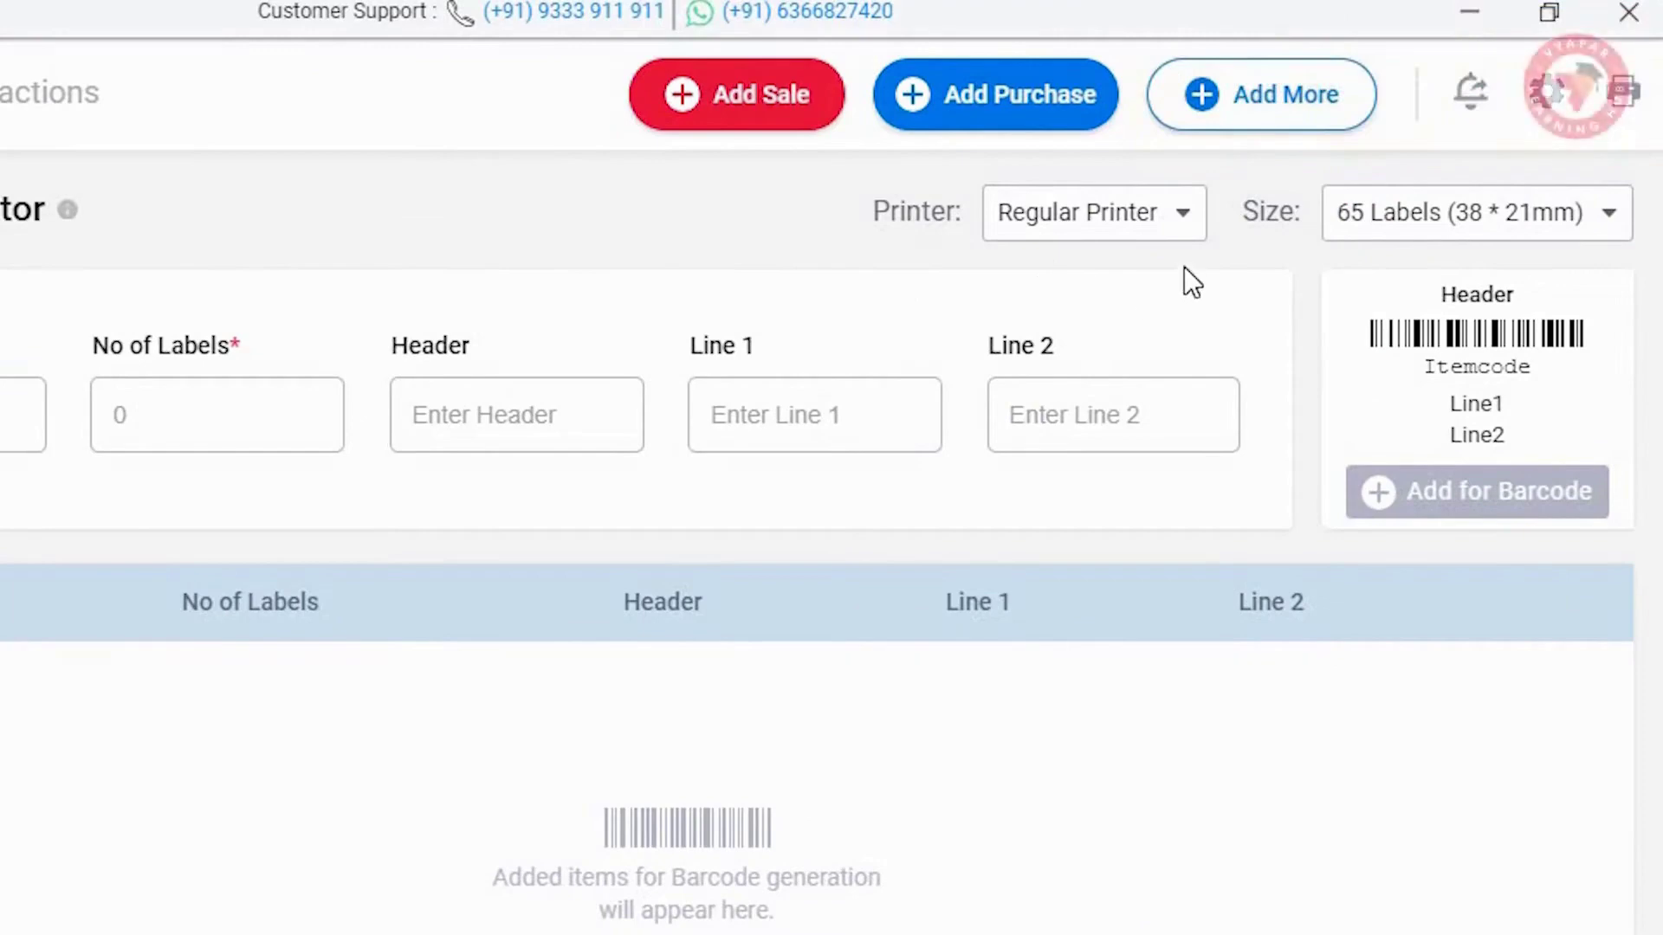
Examine the available printer types and label sizes for barcode printing
click(1183, 217)
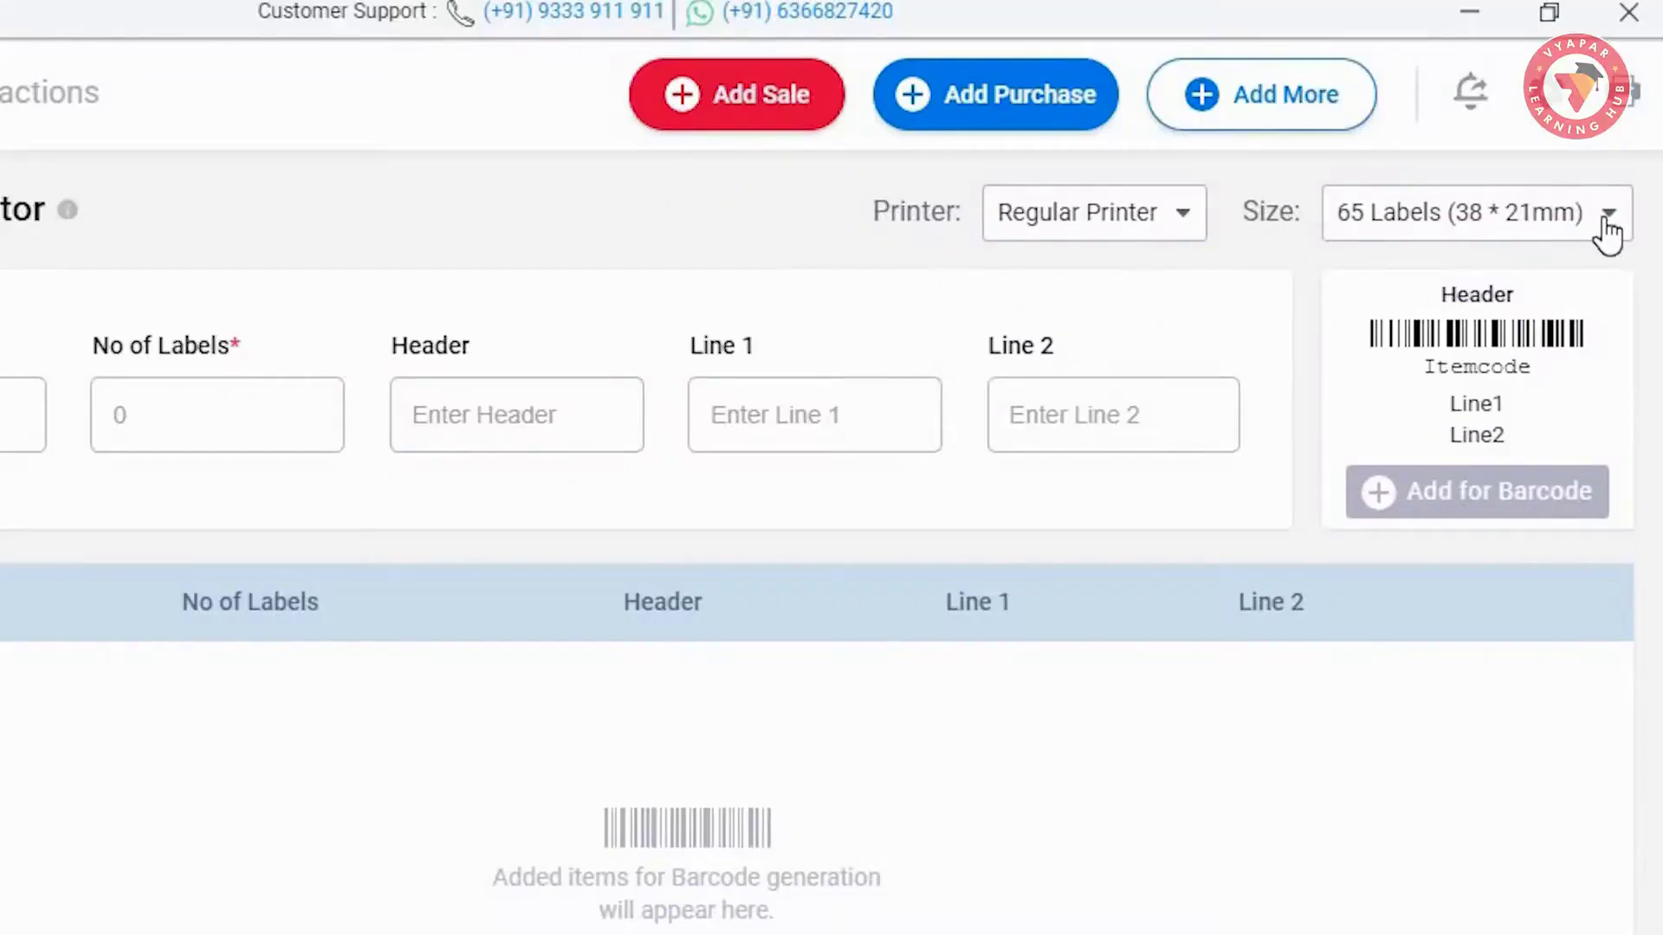
click(1608, 227)
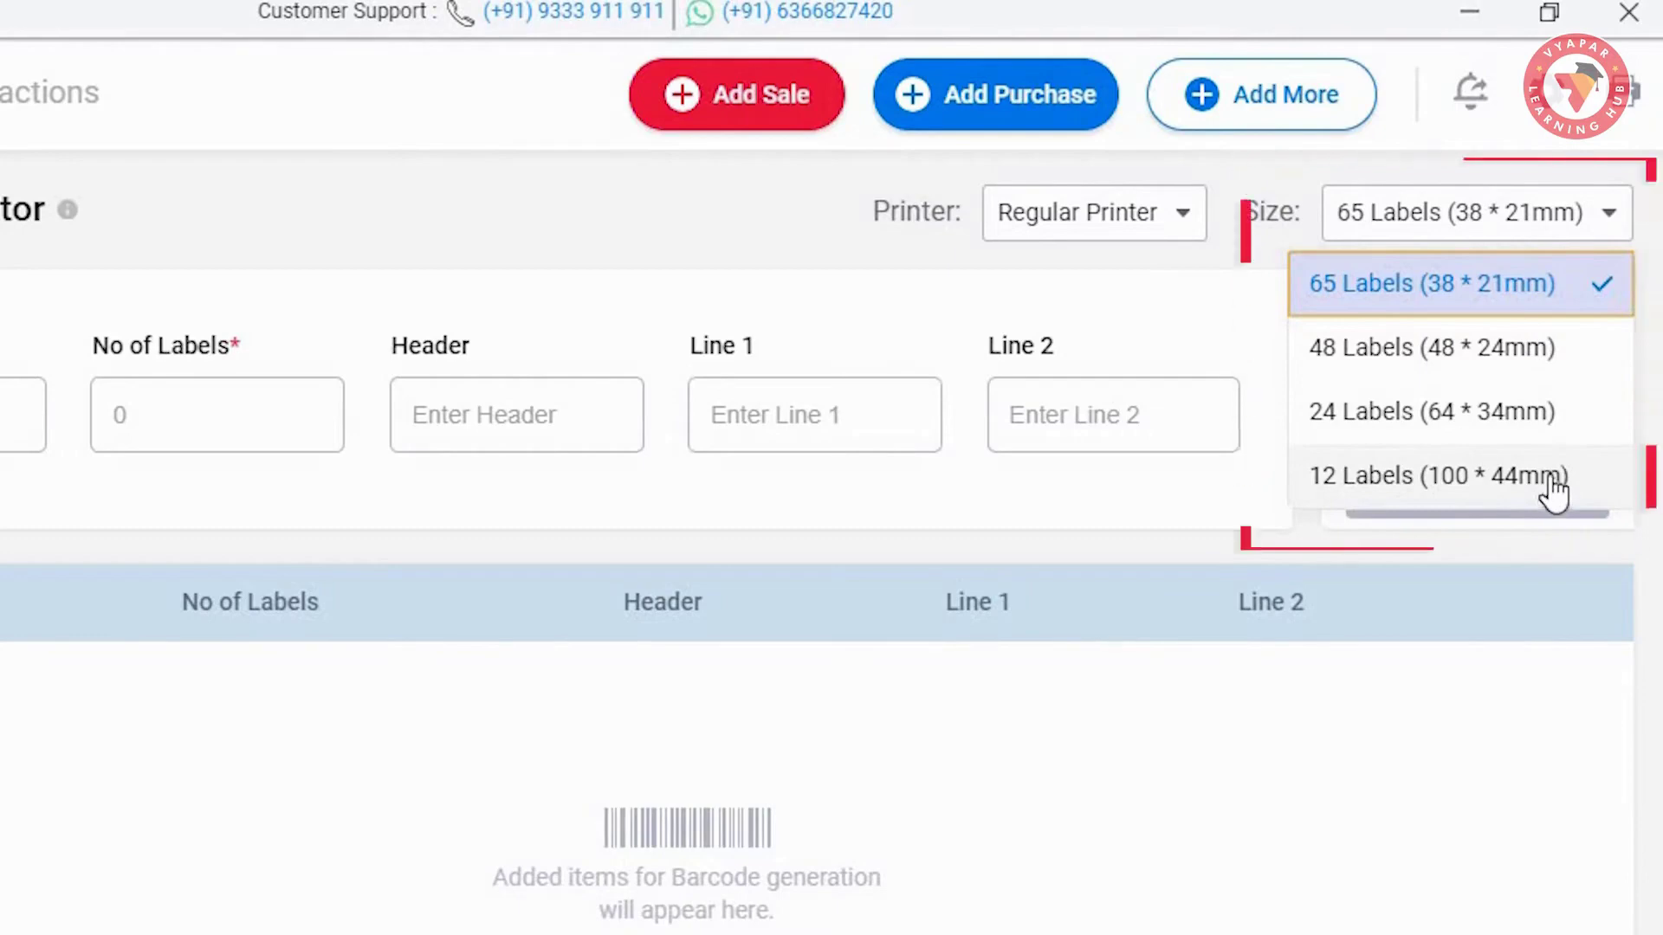
click(1603, 295)
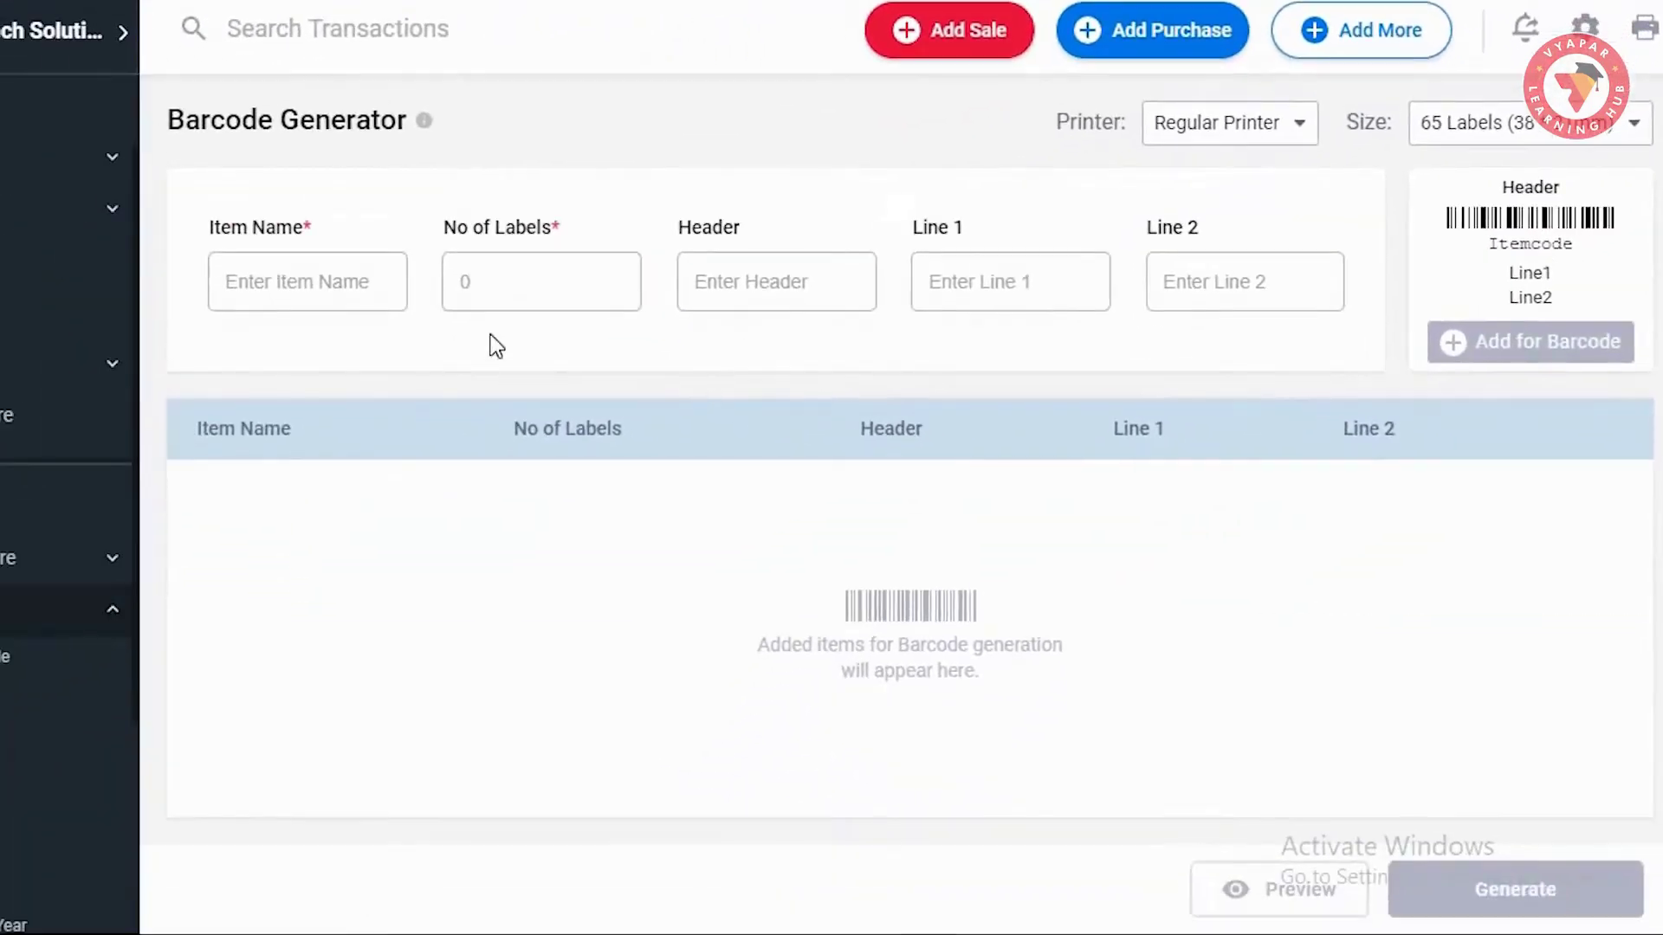
Select the item BANIYAN TREE WOOD for barcode generation and set its number of labels to 10
click(338, 278)
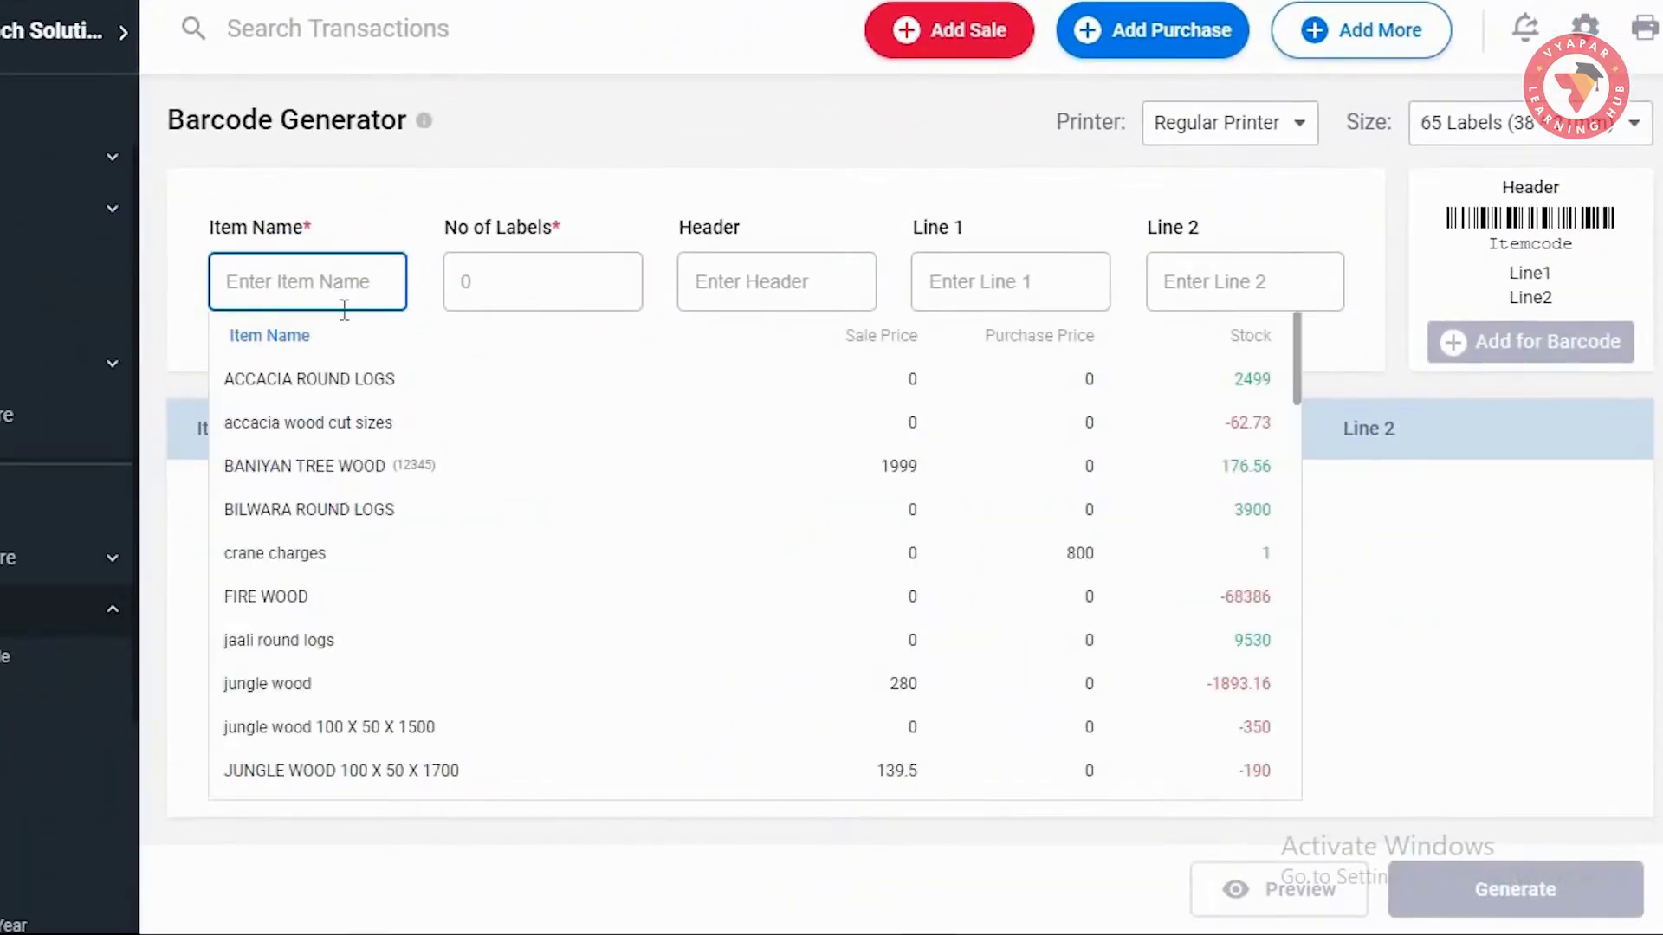
click(344, 468)
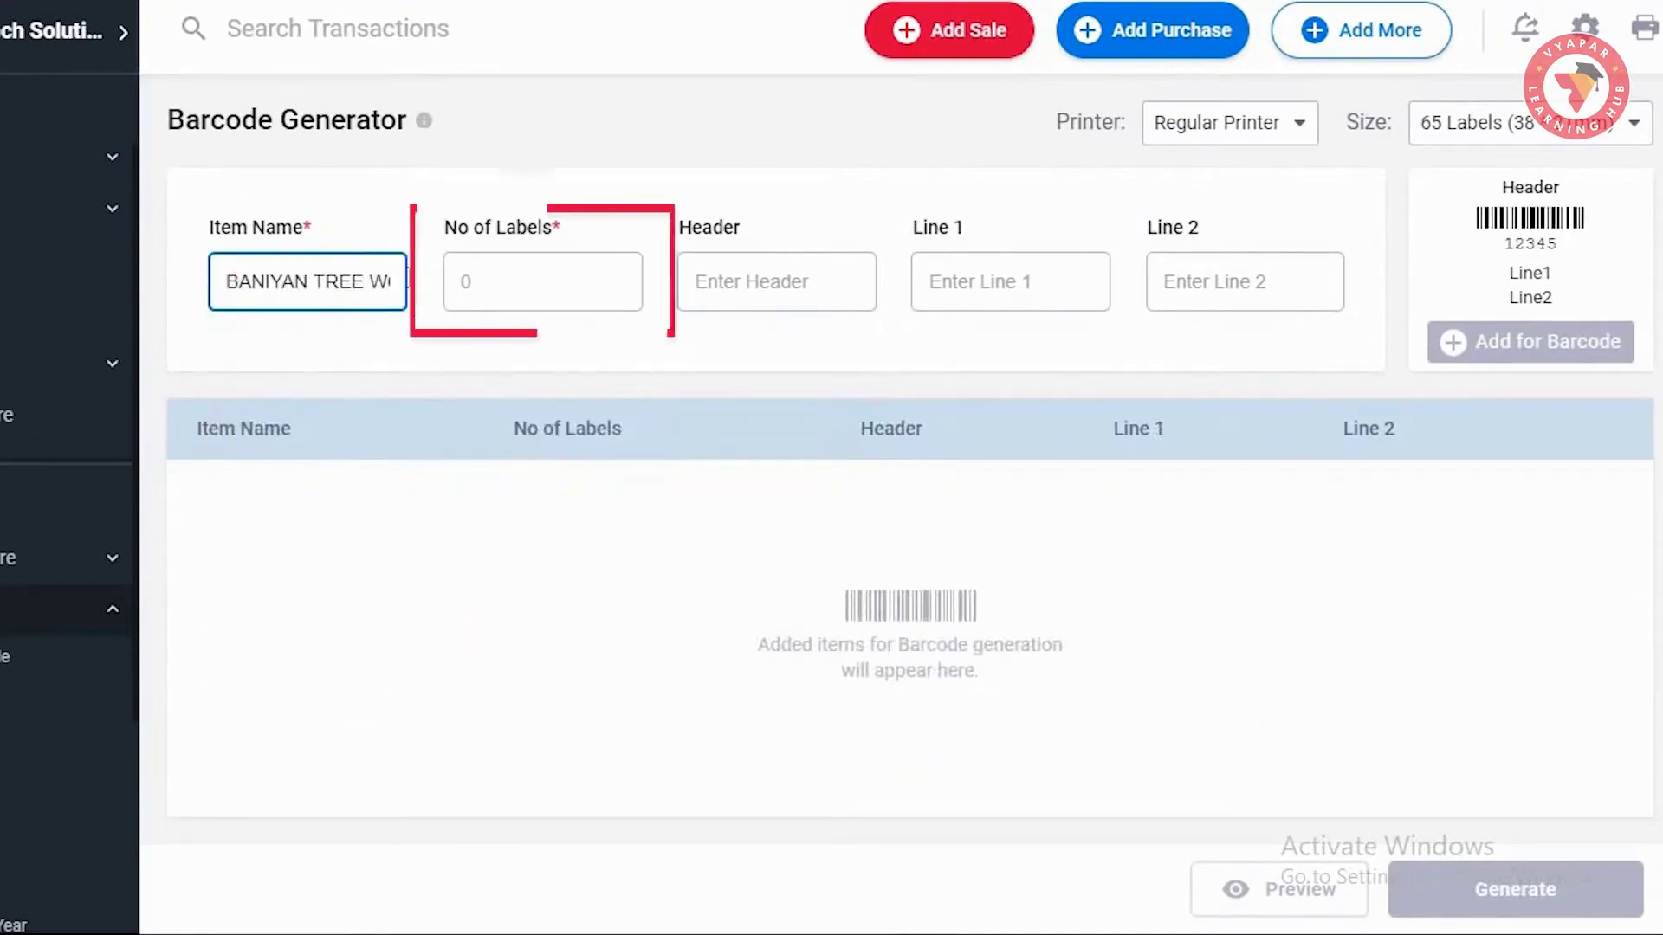
click(505, 289)
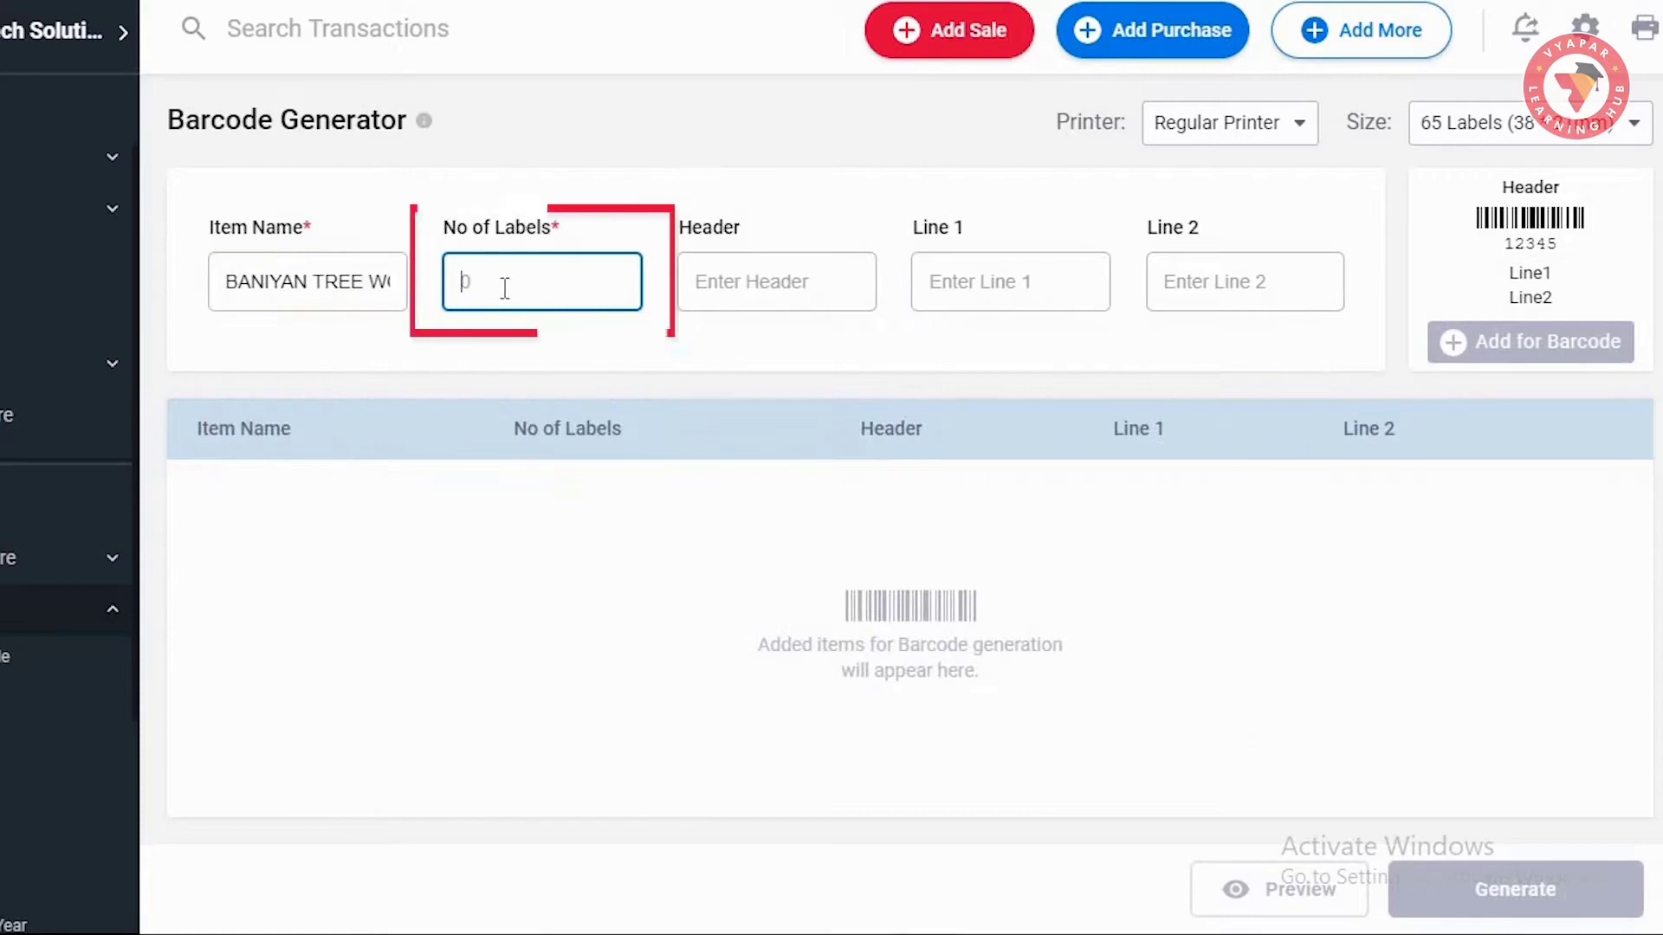
text(10)
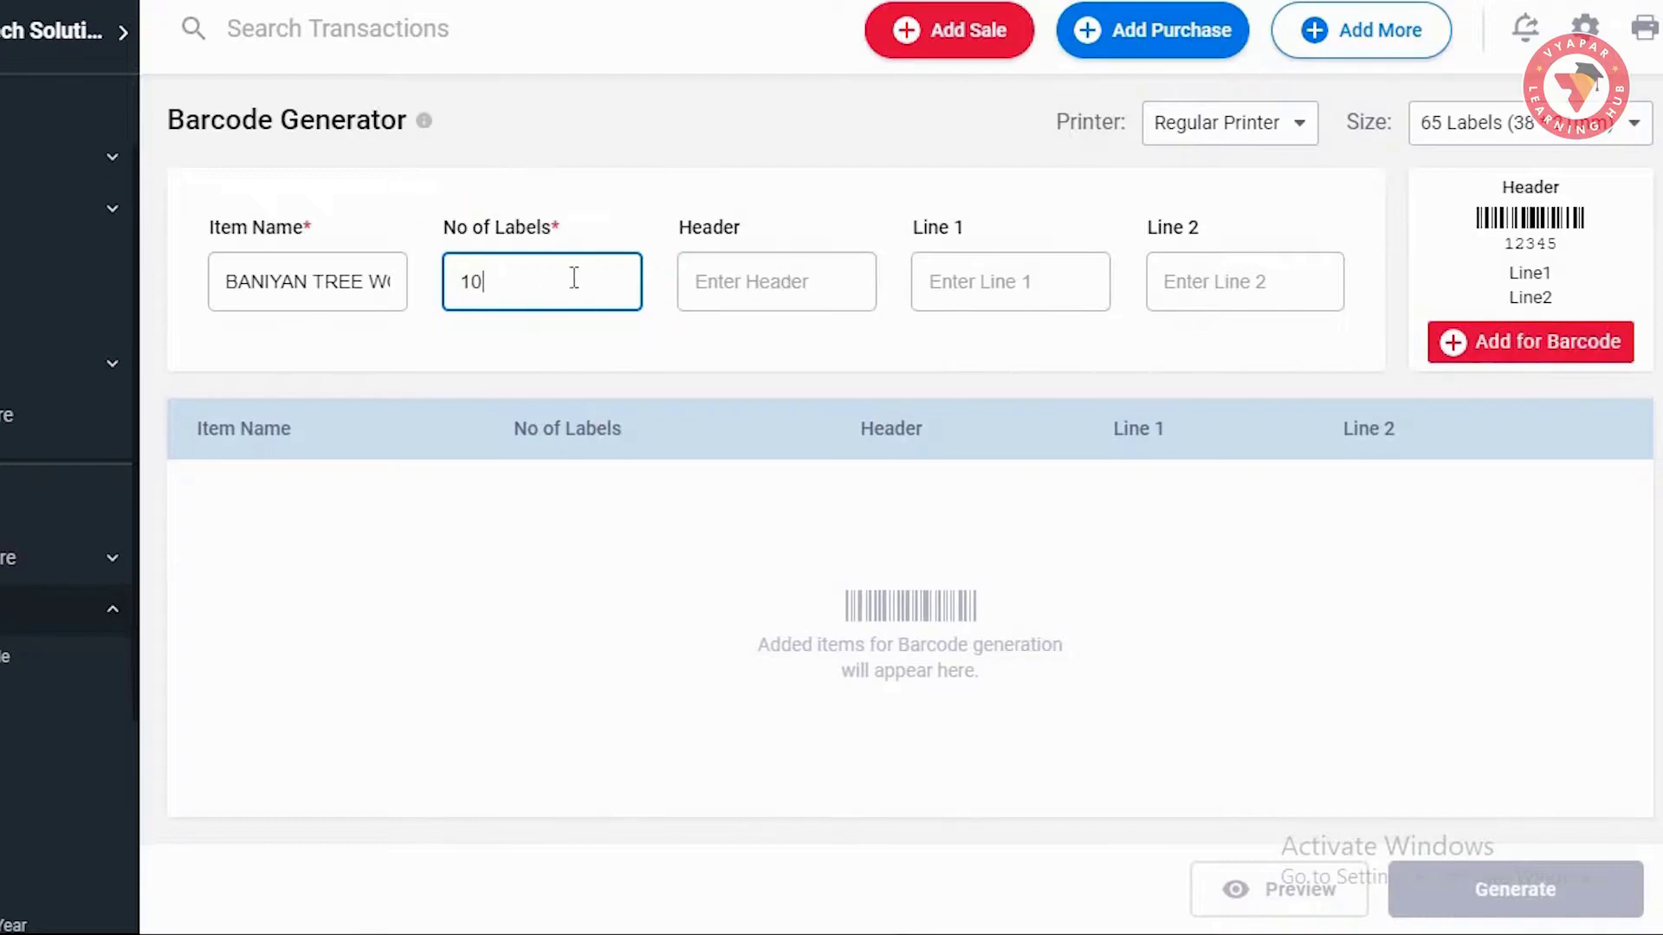
Use the company name as header, the item name as Line 1 and the sale price as Line 2, and add the item for barcode
click(795, 286)
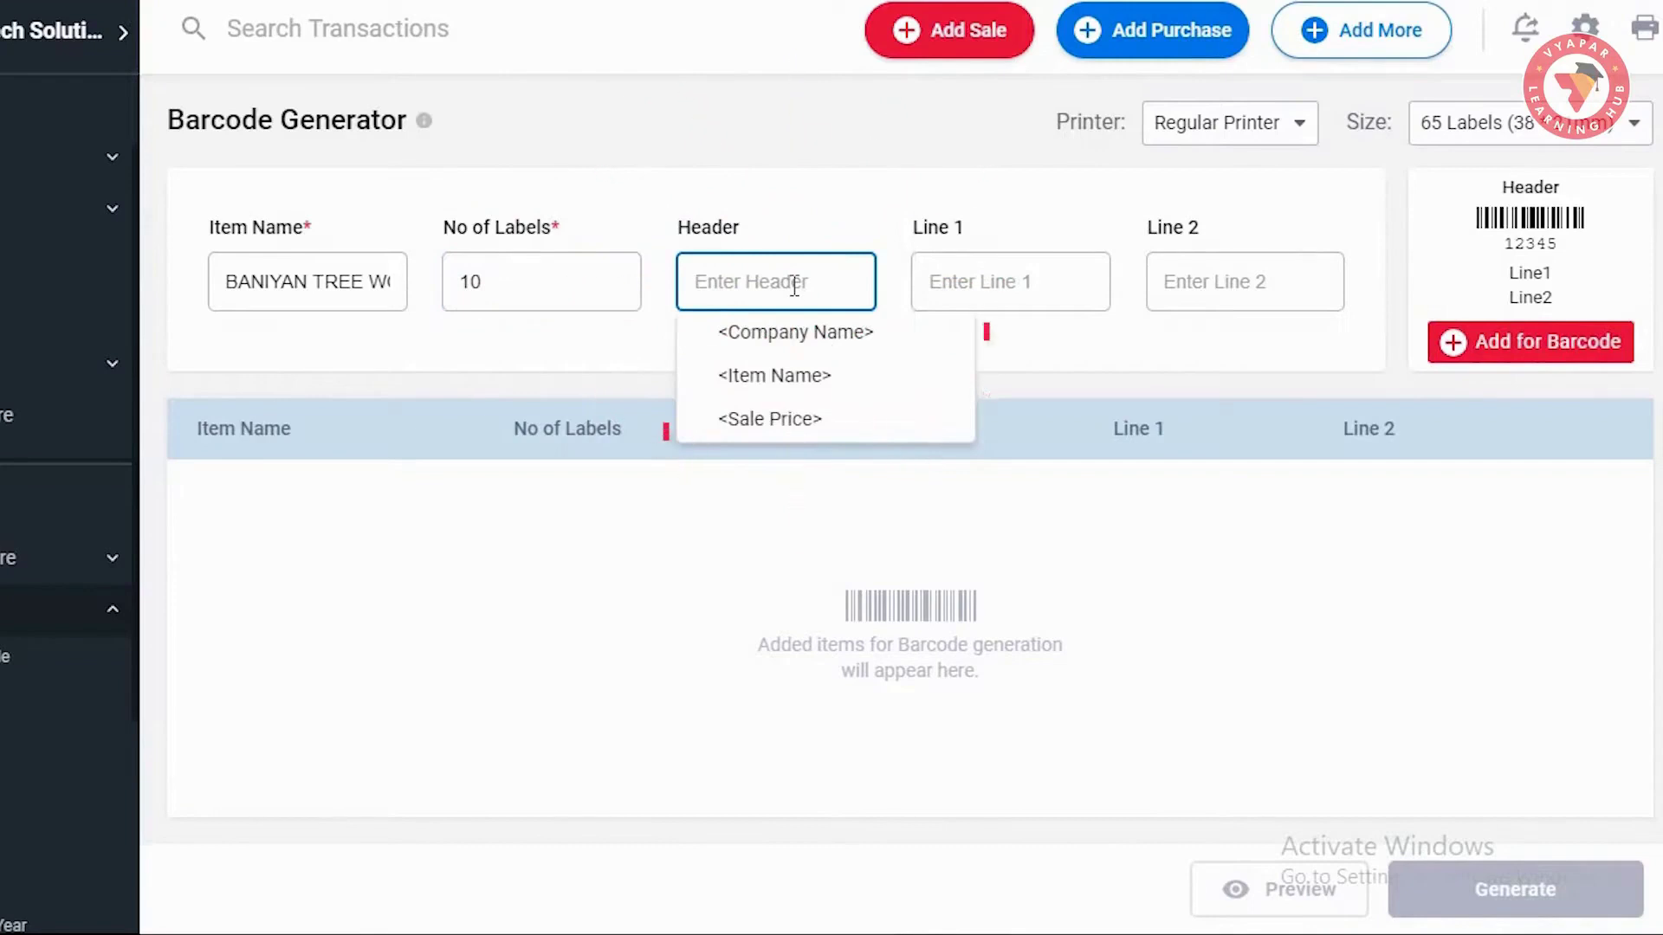
click(844, 349)
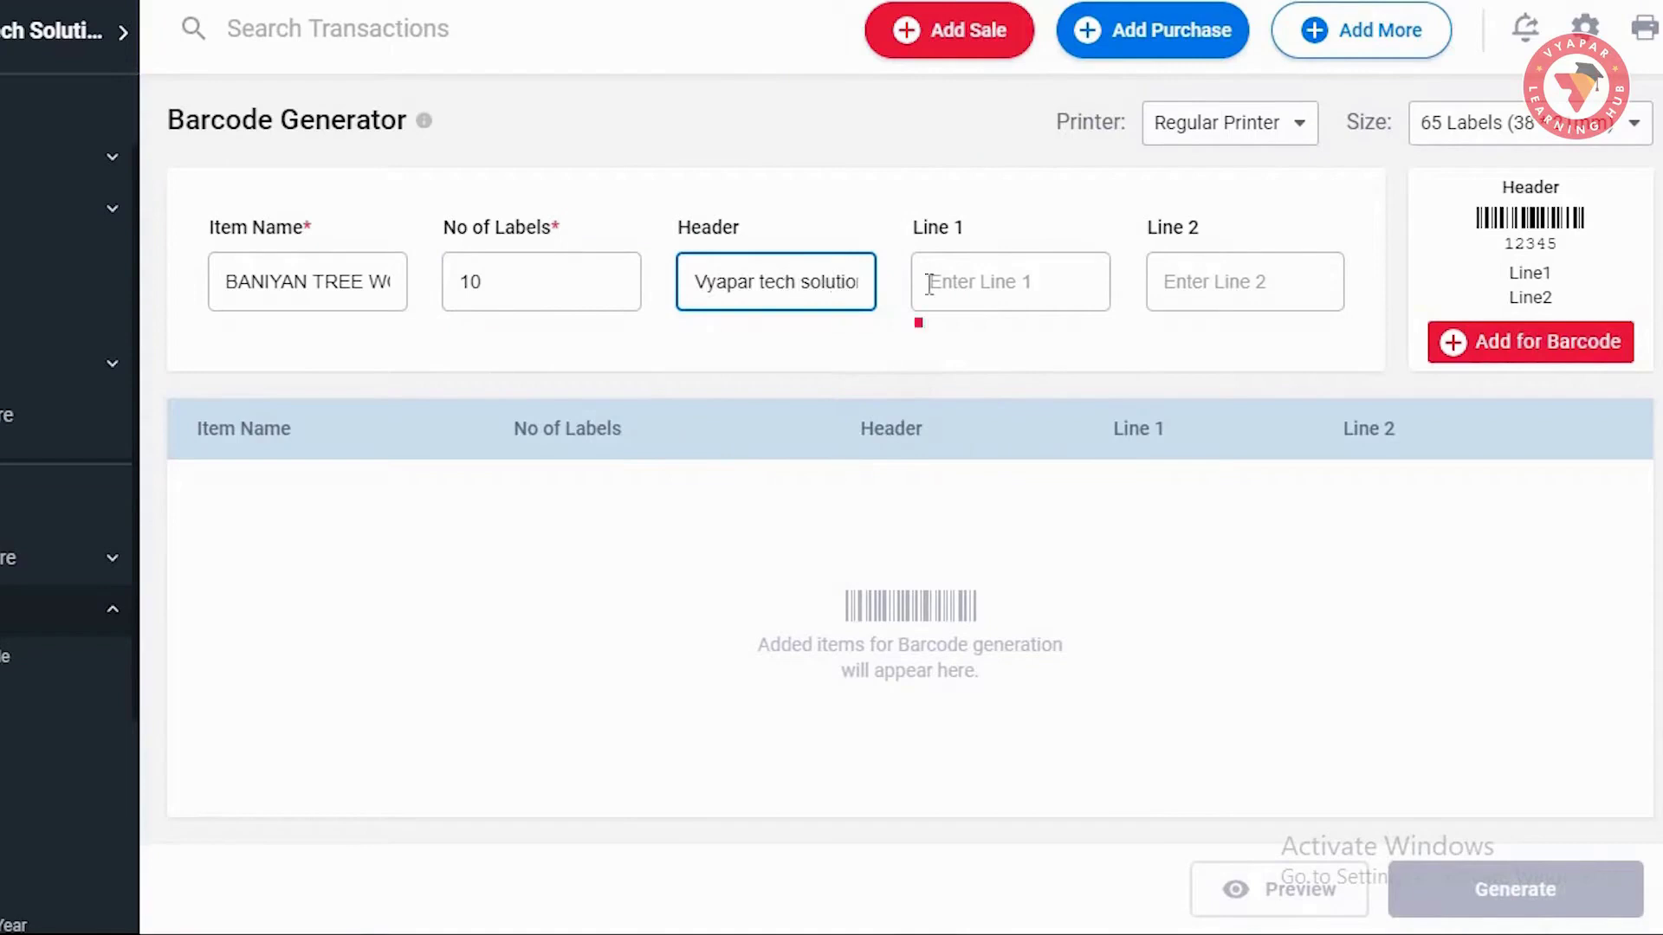
click(973, 289)
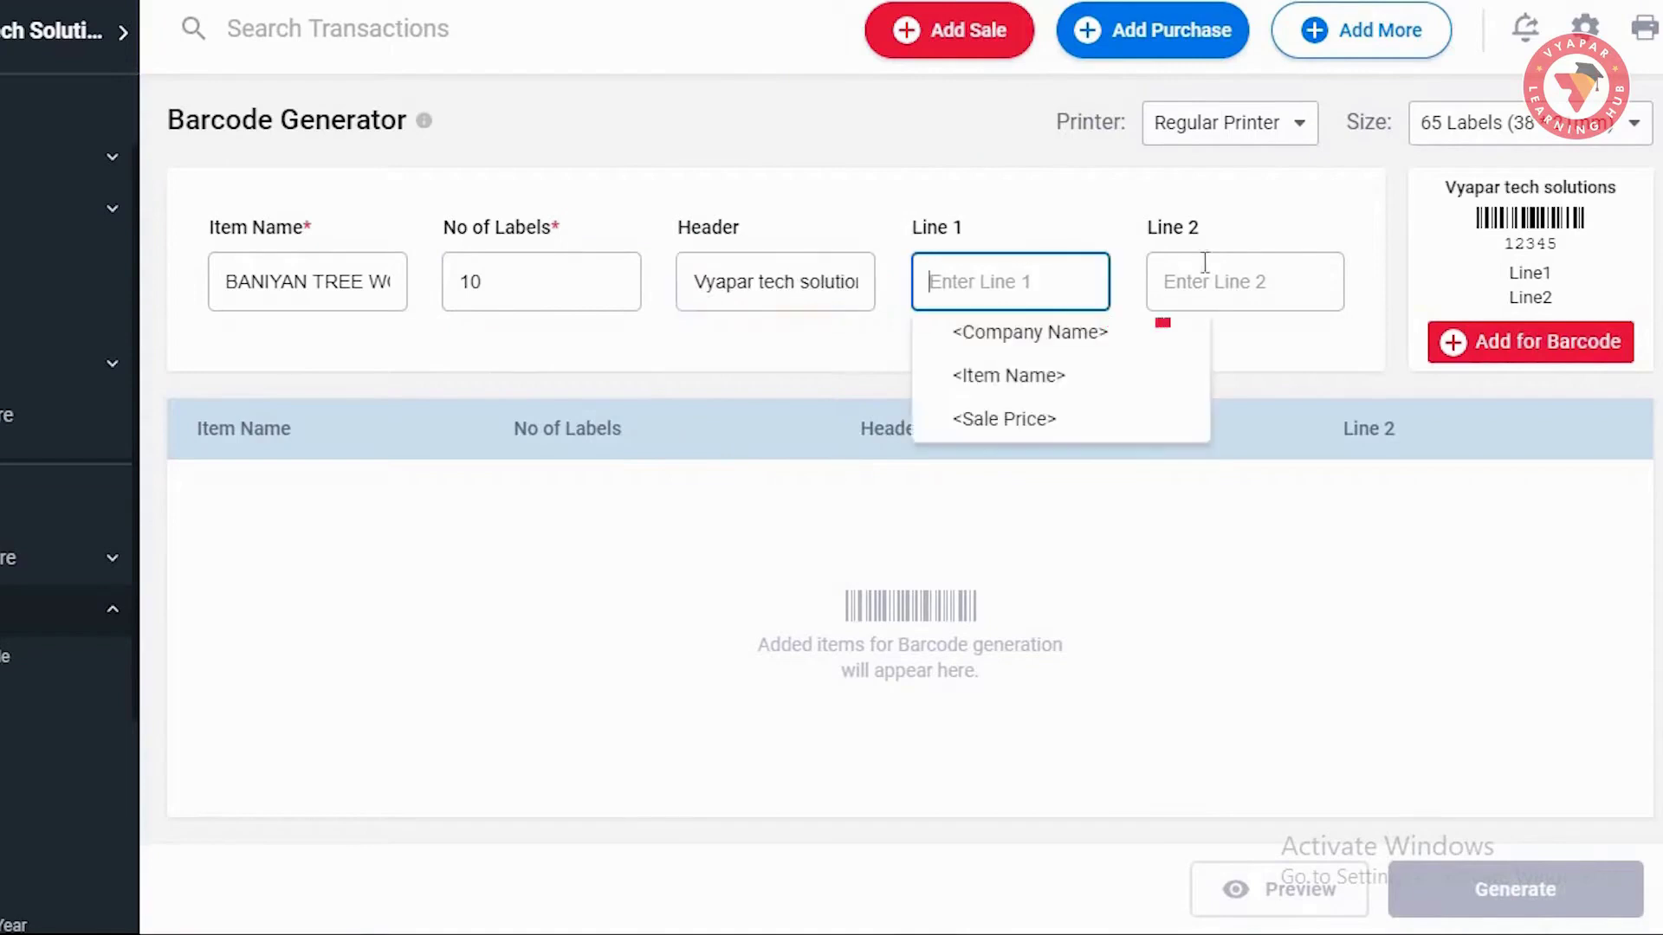
click(1231, 265)
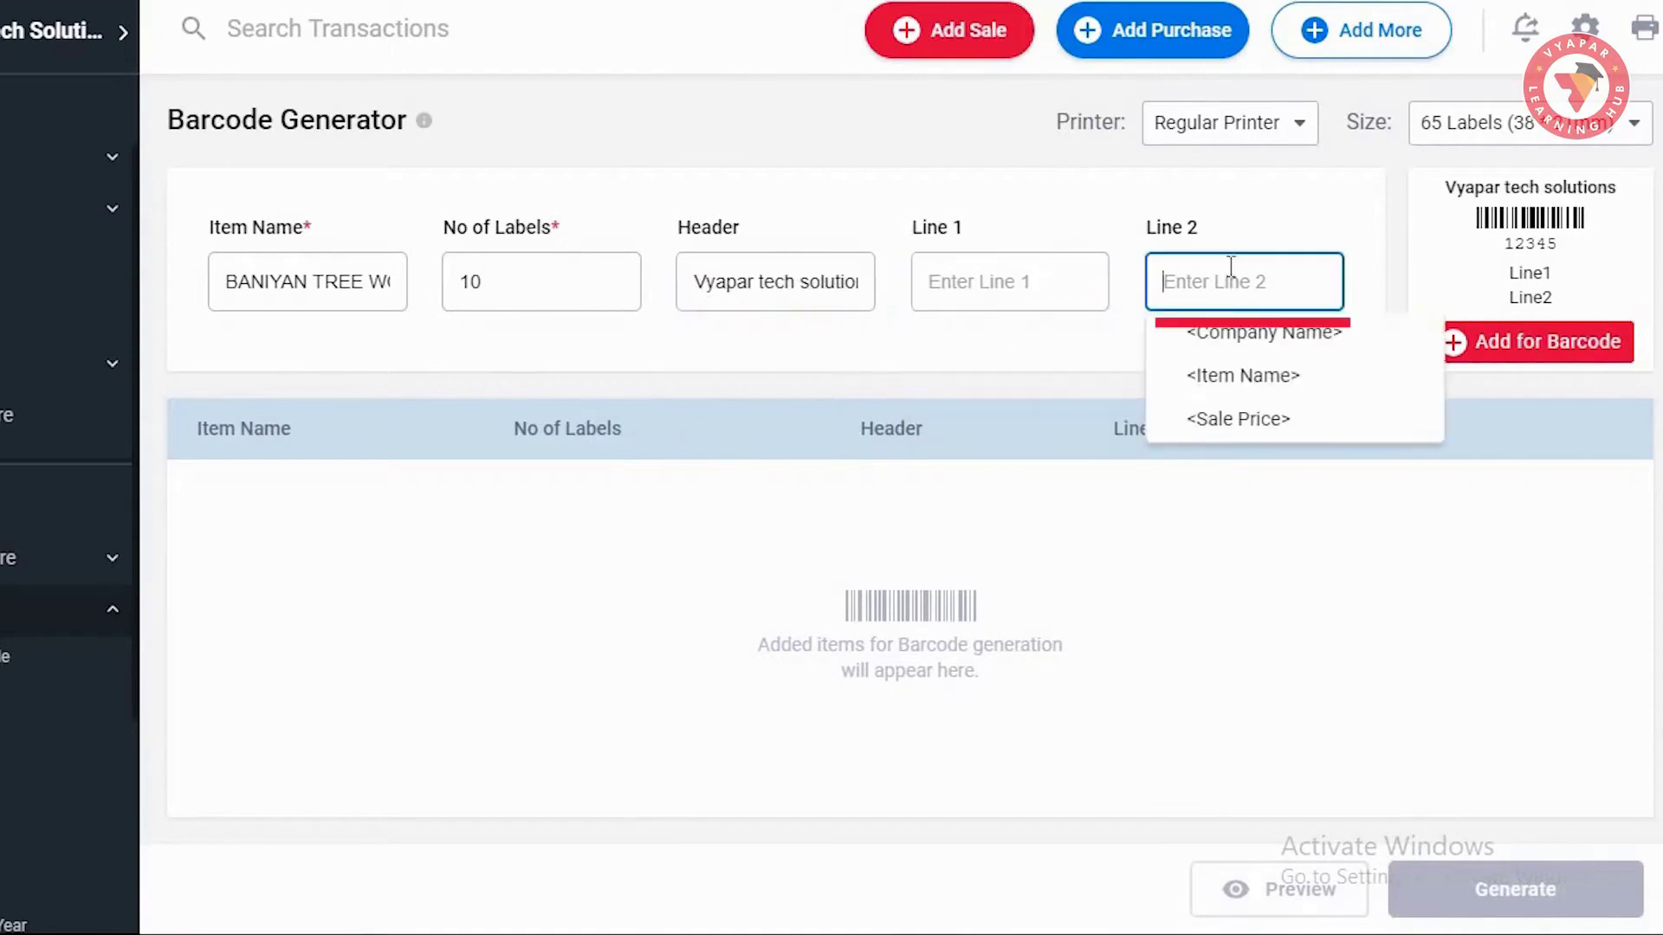
click(1030, 285)
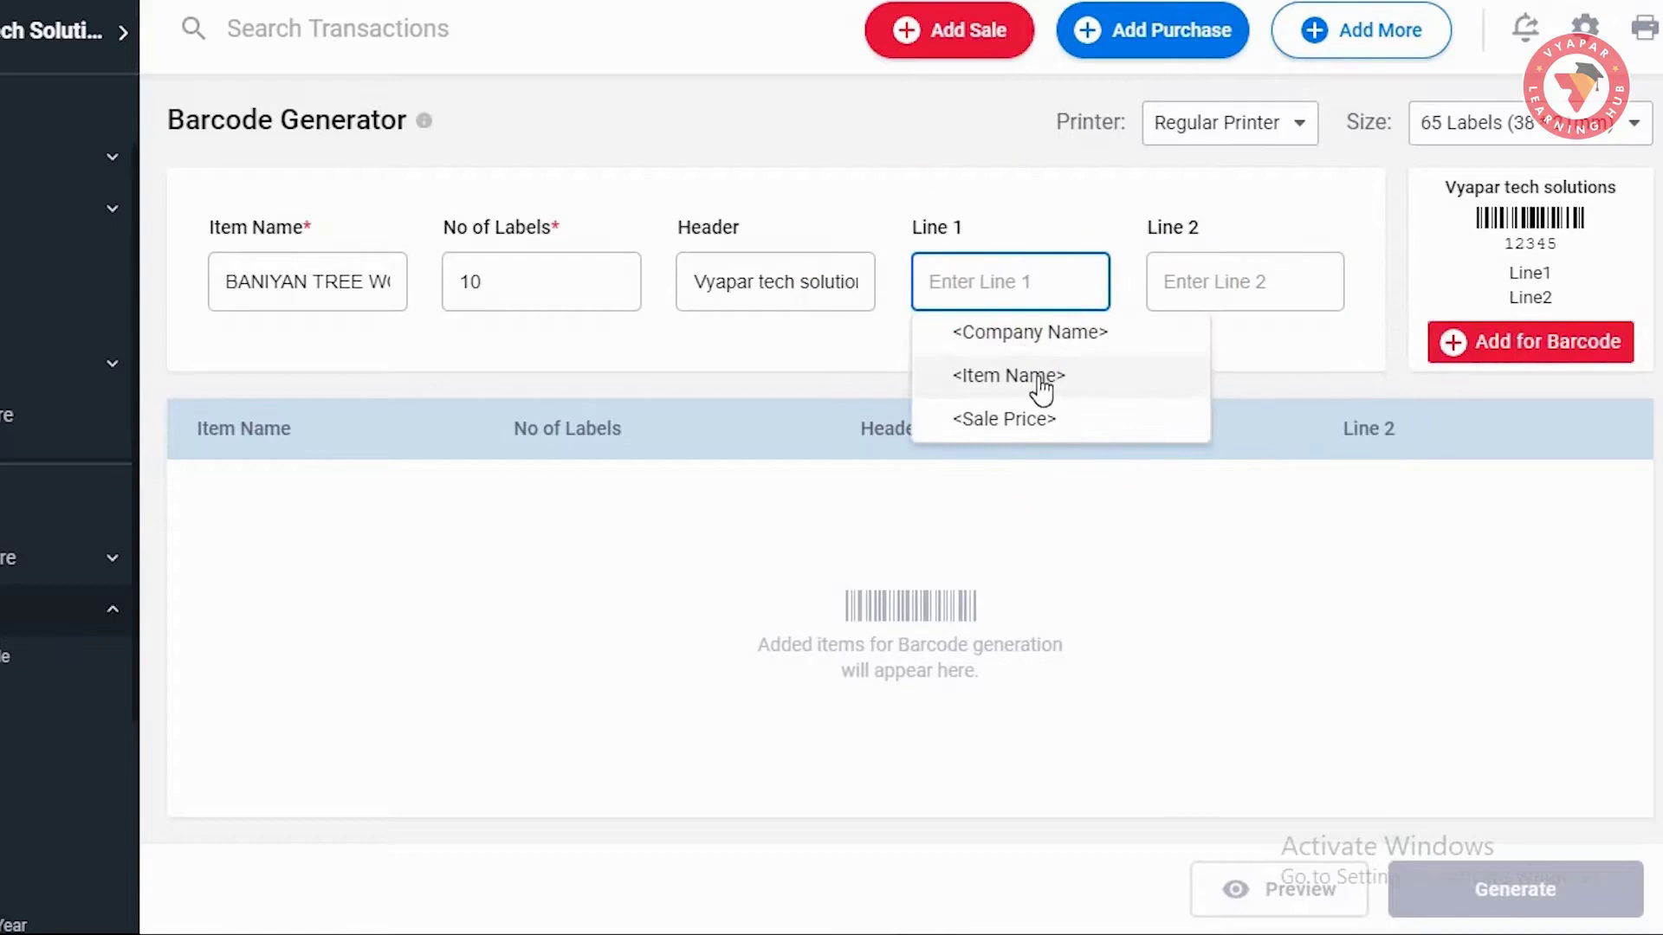
click(1084, 386)
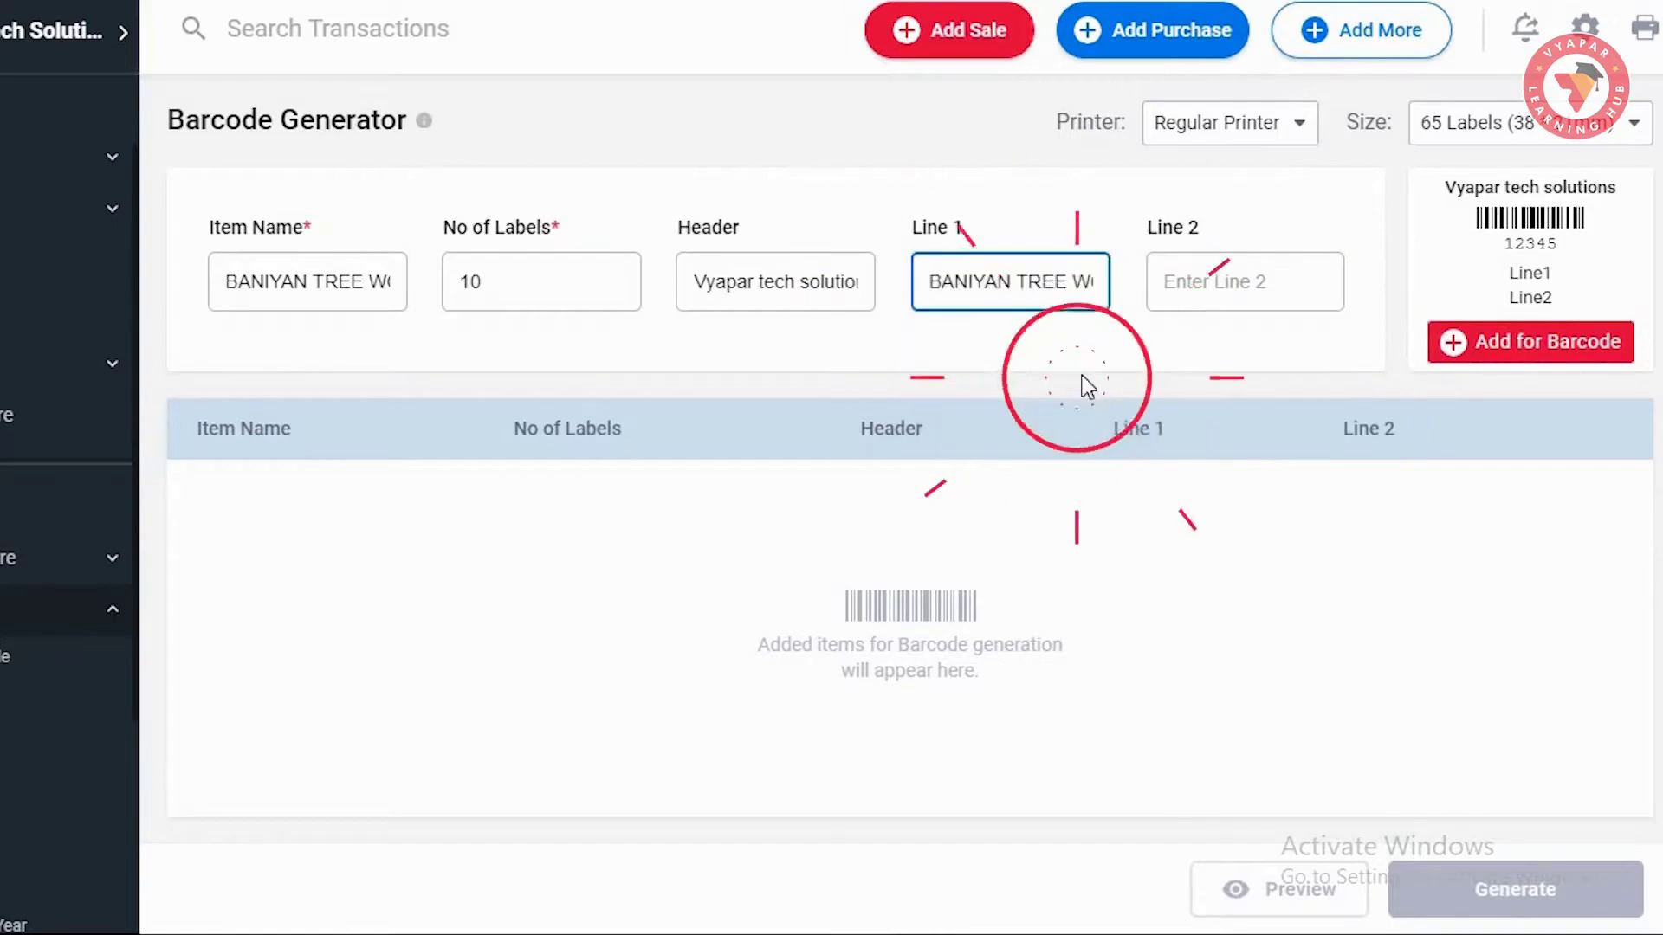
click(1288, 281)
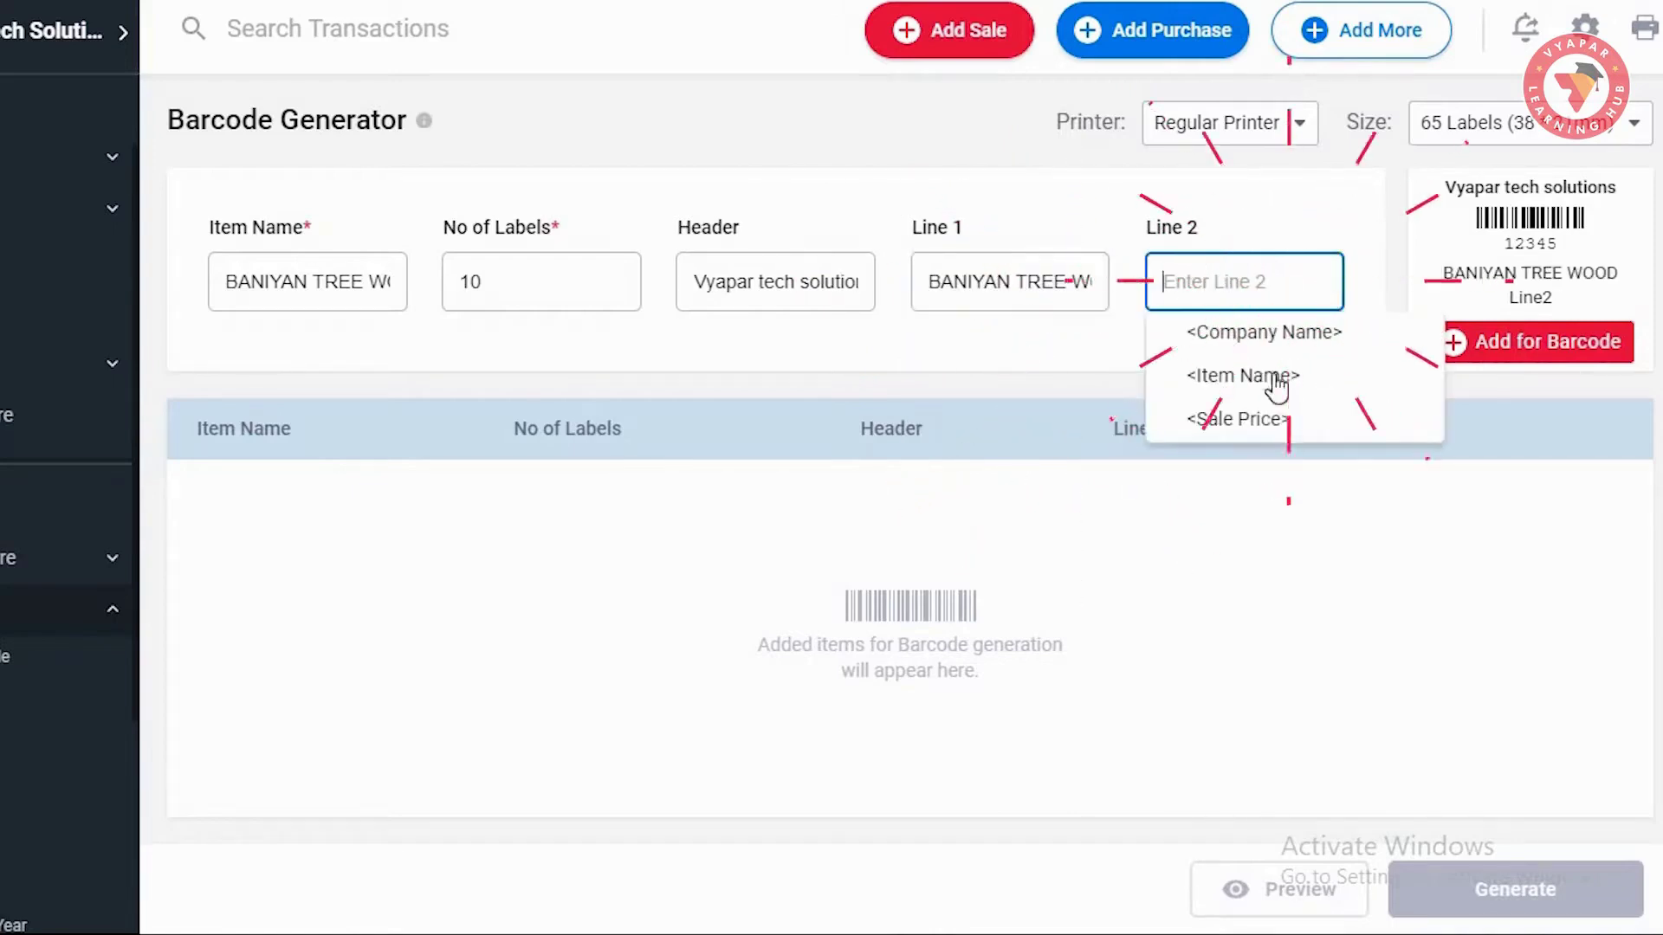
click(1285, 419)
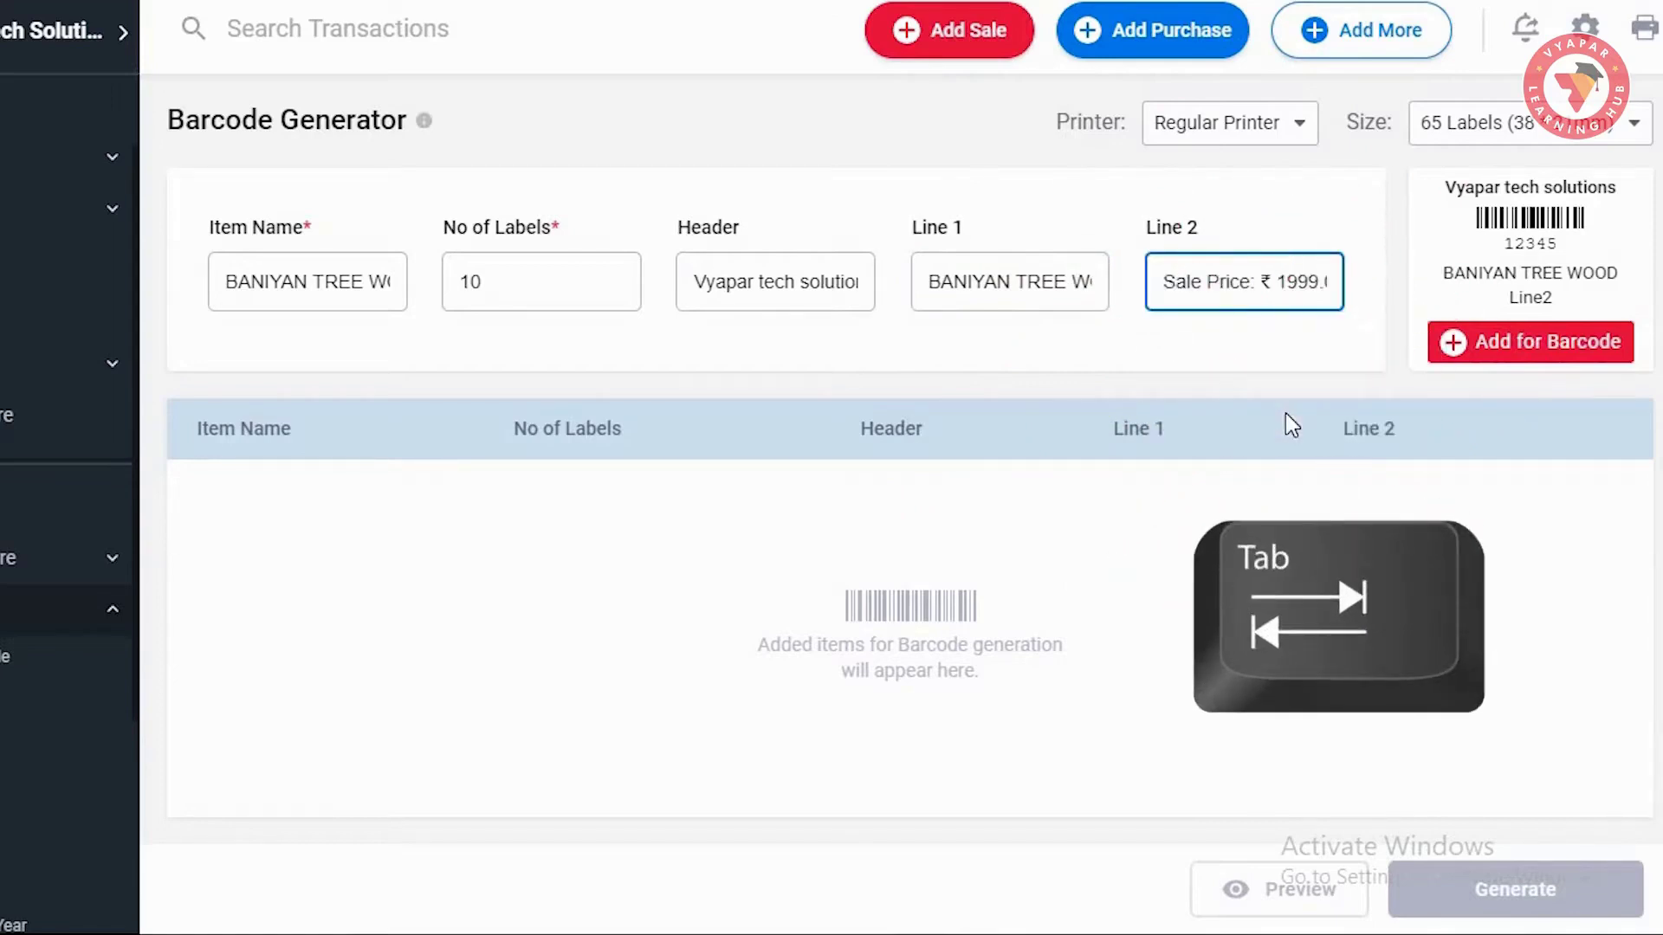
key(Tab)
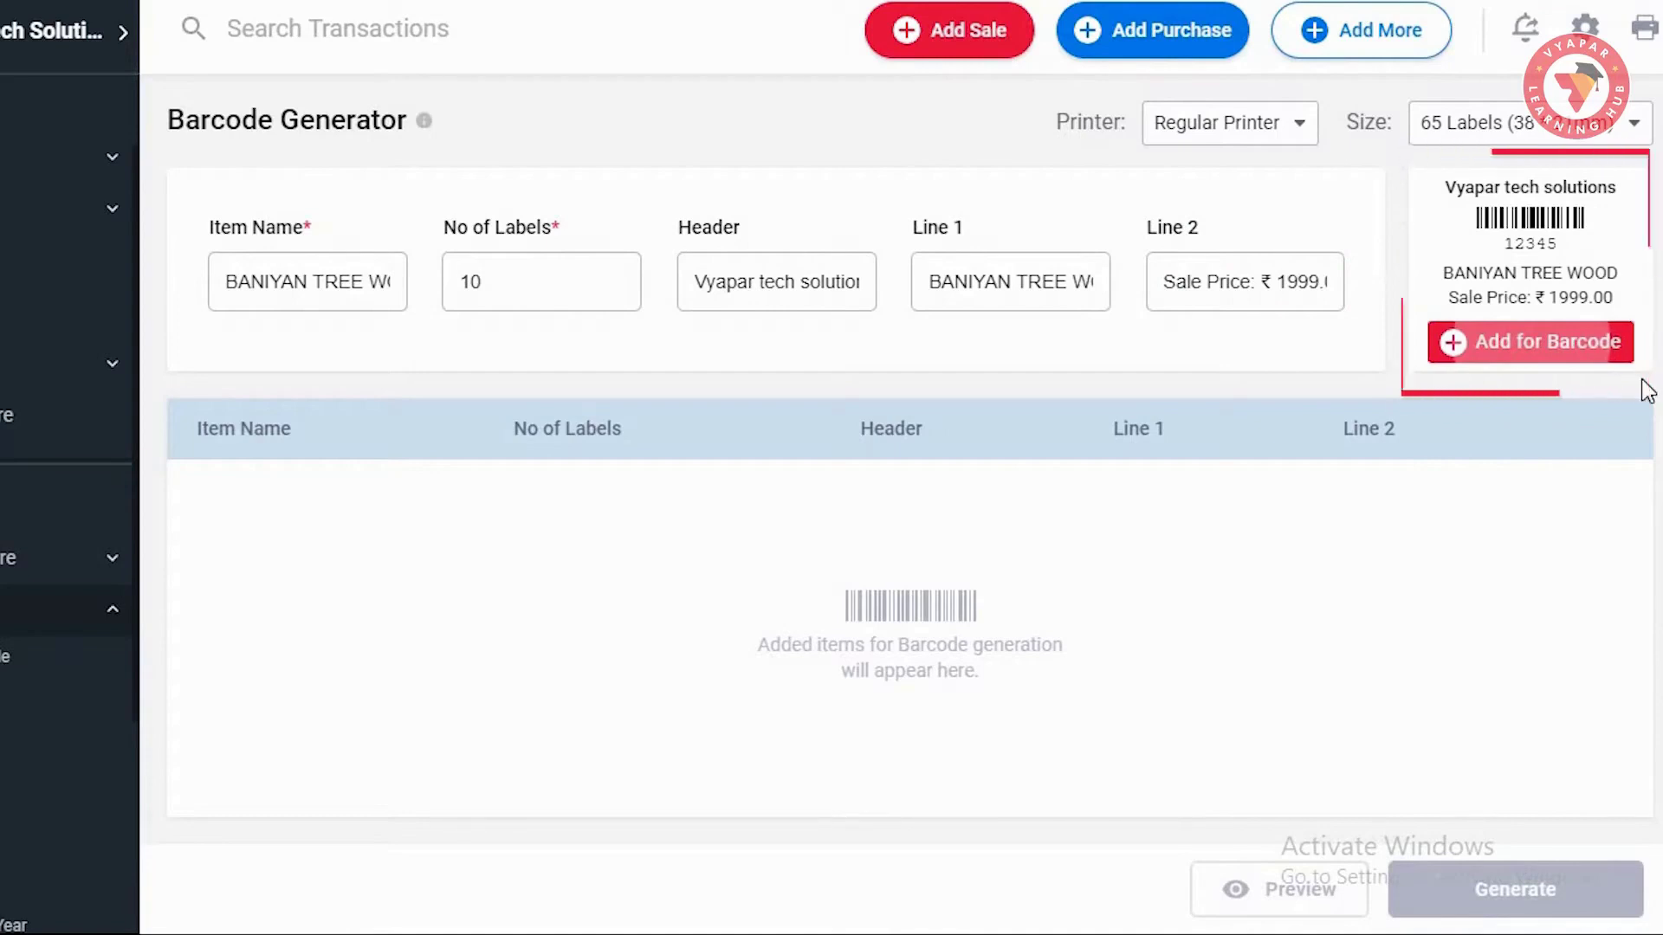
click(1544, 355)
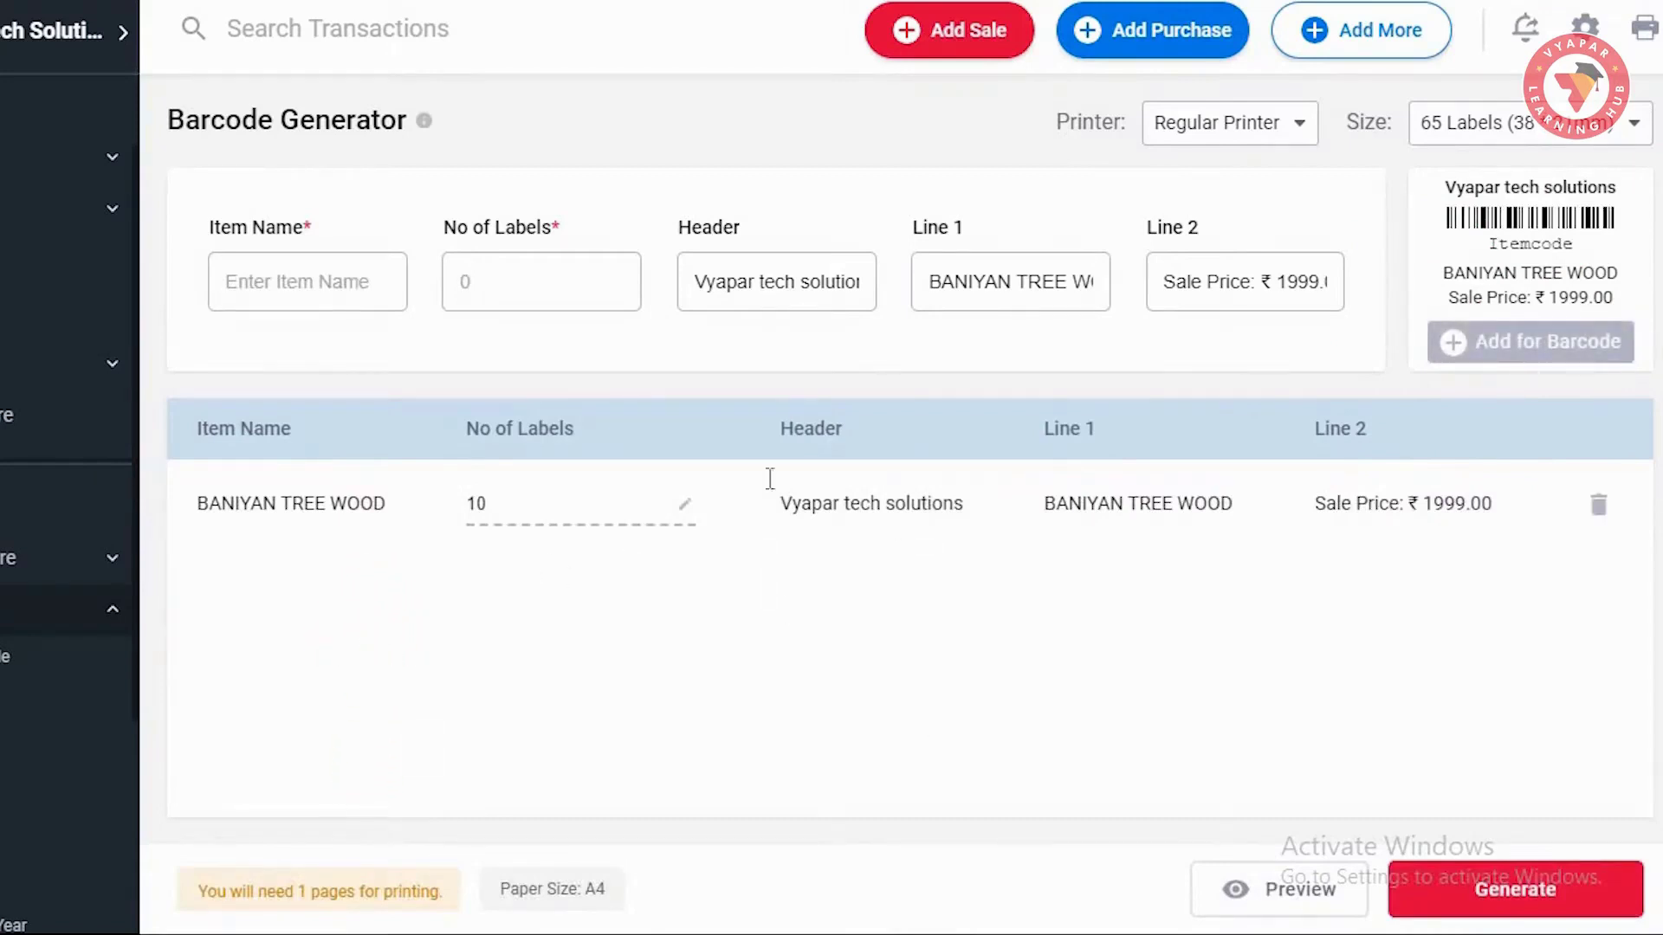
Add the item Mobile phone to the barcode list with 70 labels
click(381, 300)
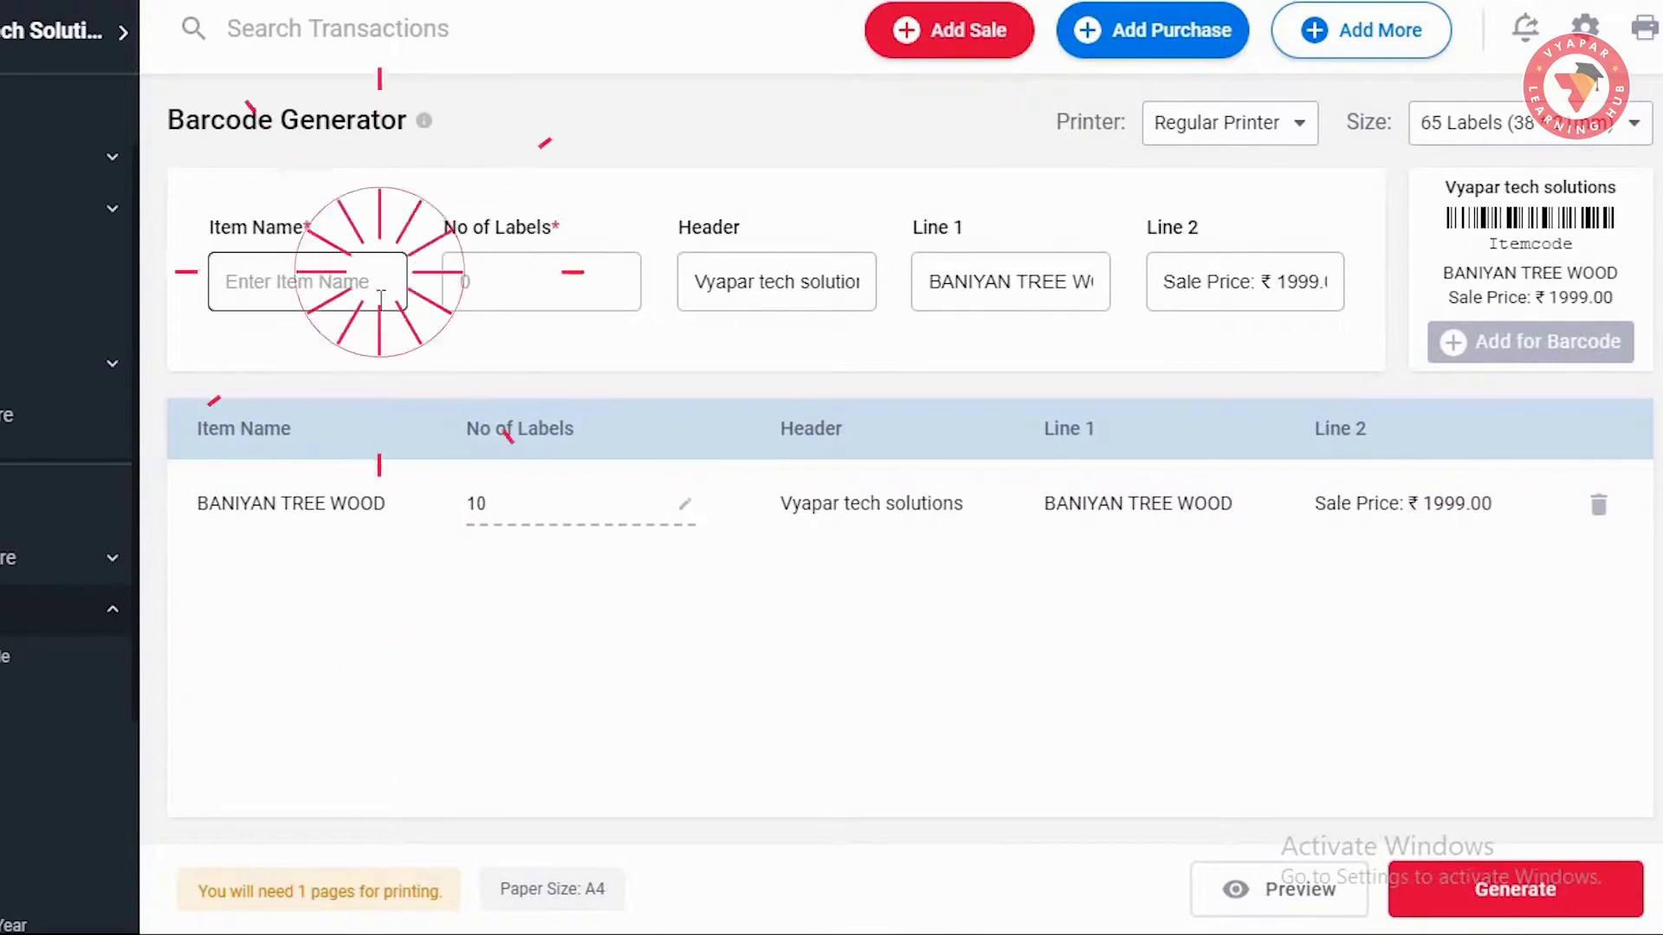
text(mobile)
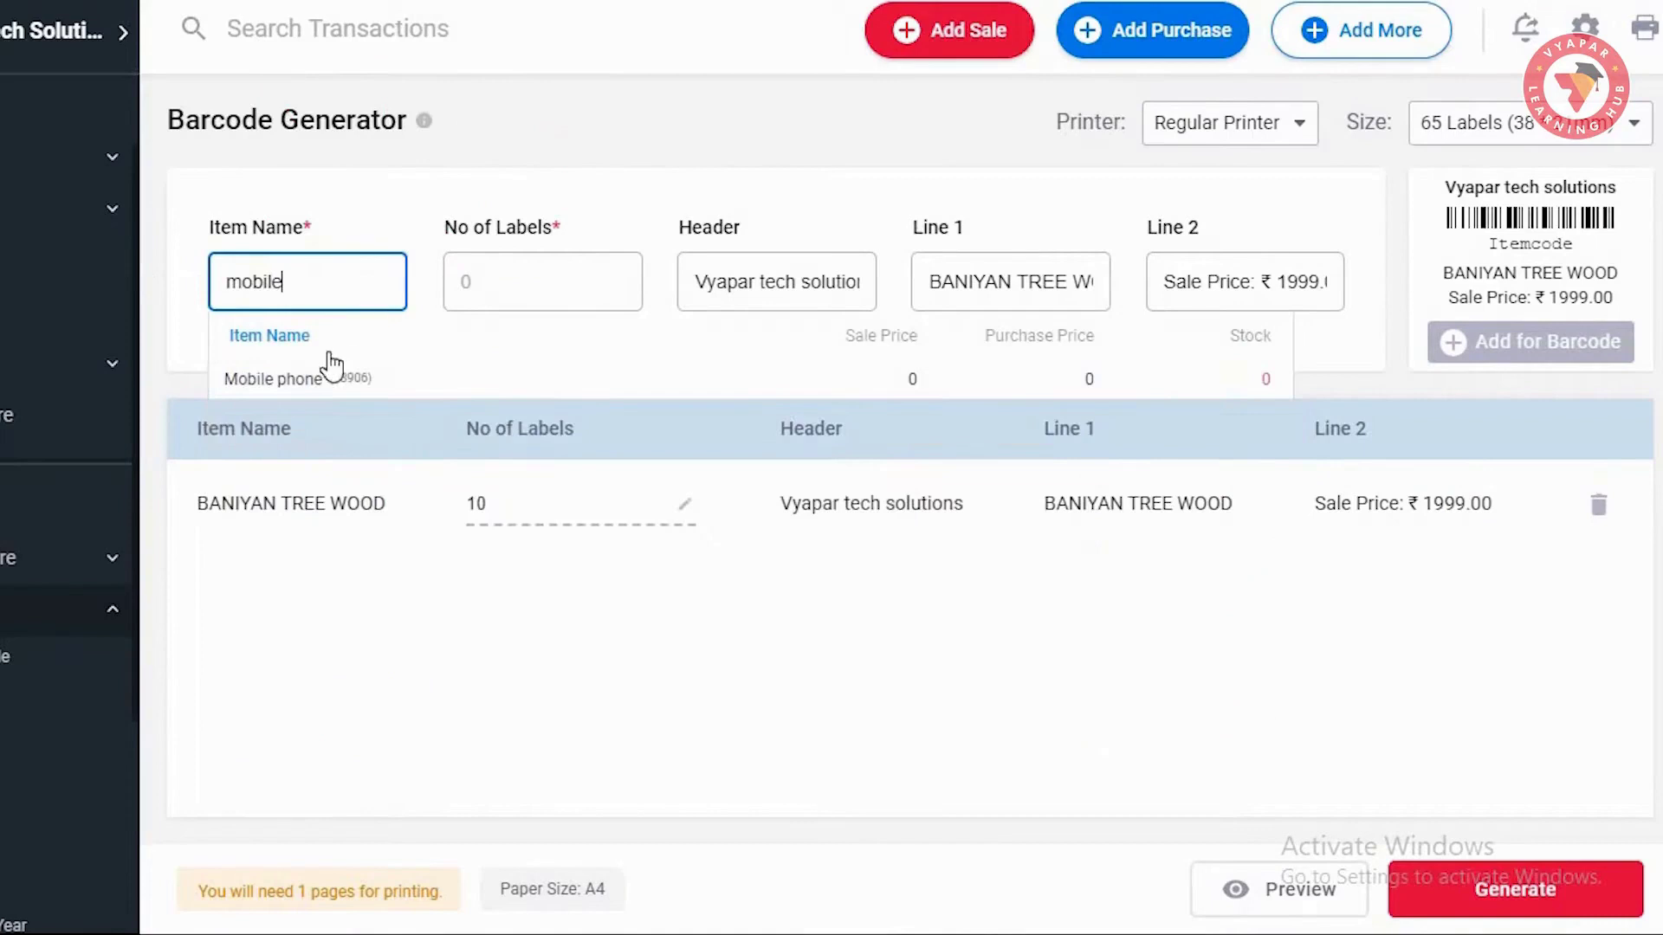
click(311, 381)
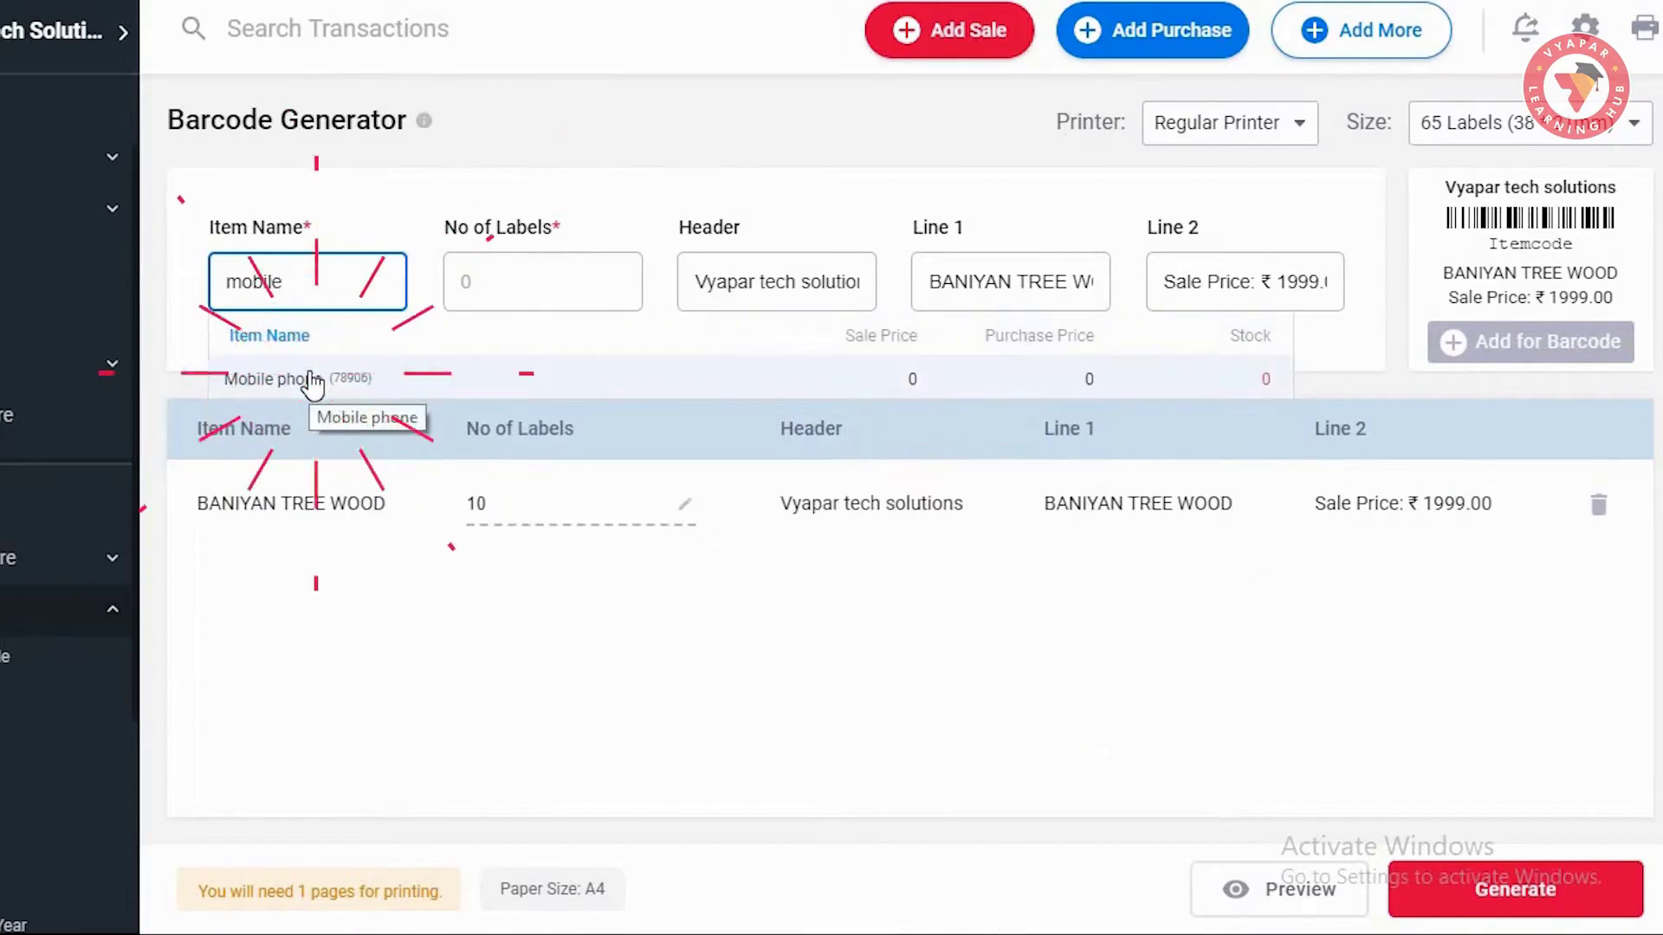
click(534, 286)
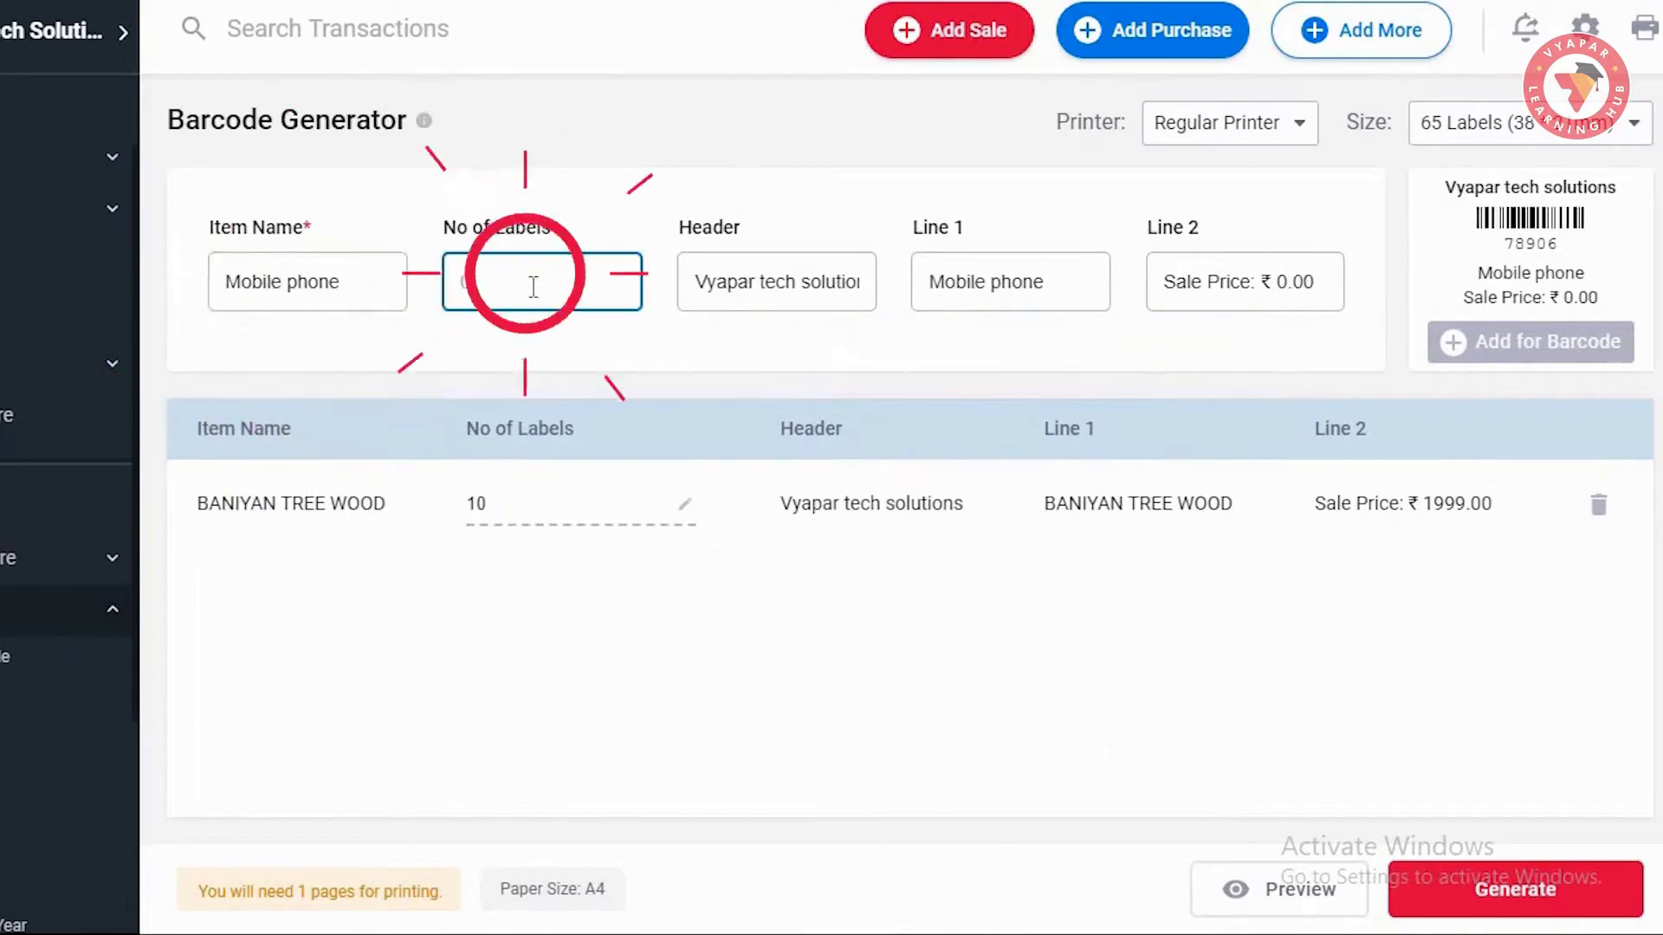
text(70)
click(1494, 350)
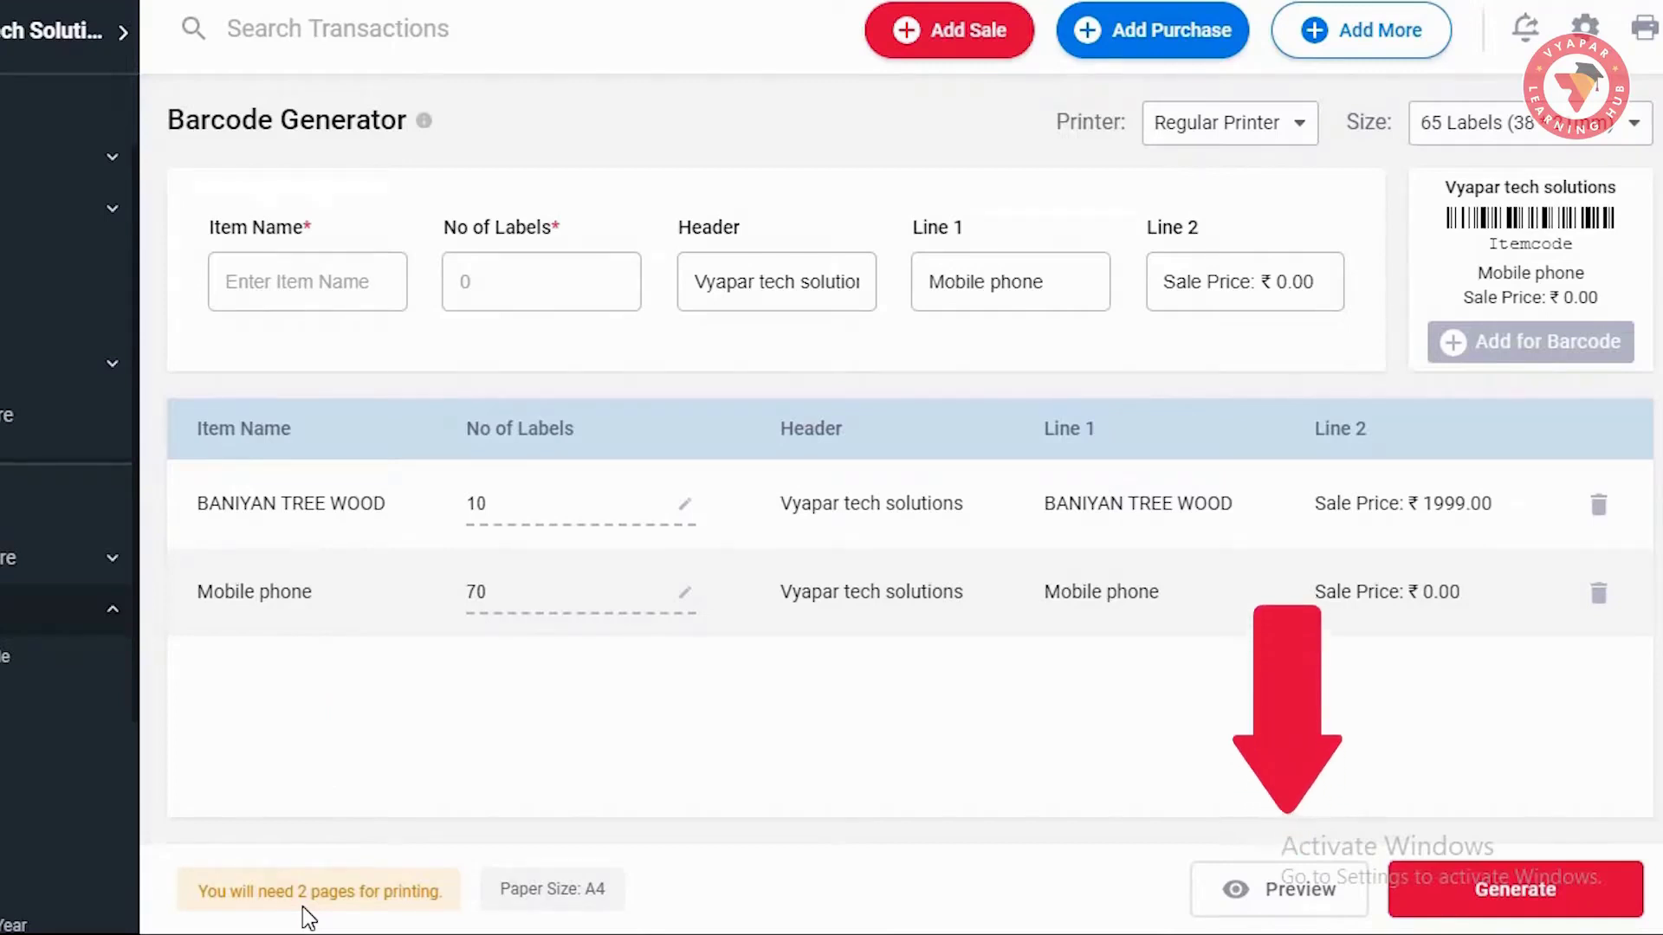
Preview the barcode sheet, look through its labels and close the preview
click(1278, 900)
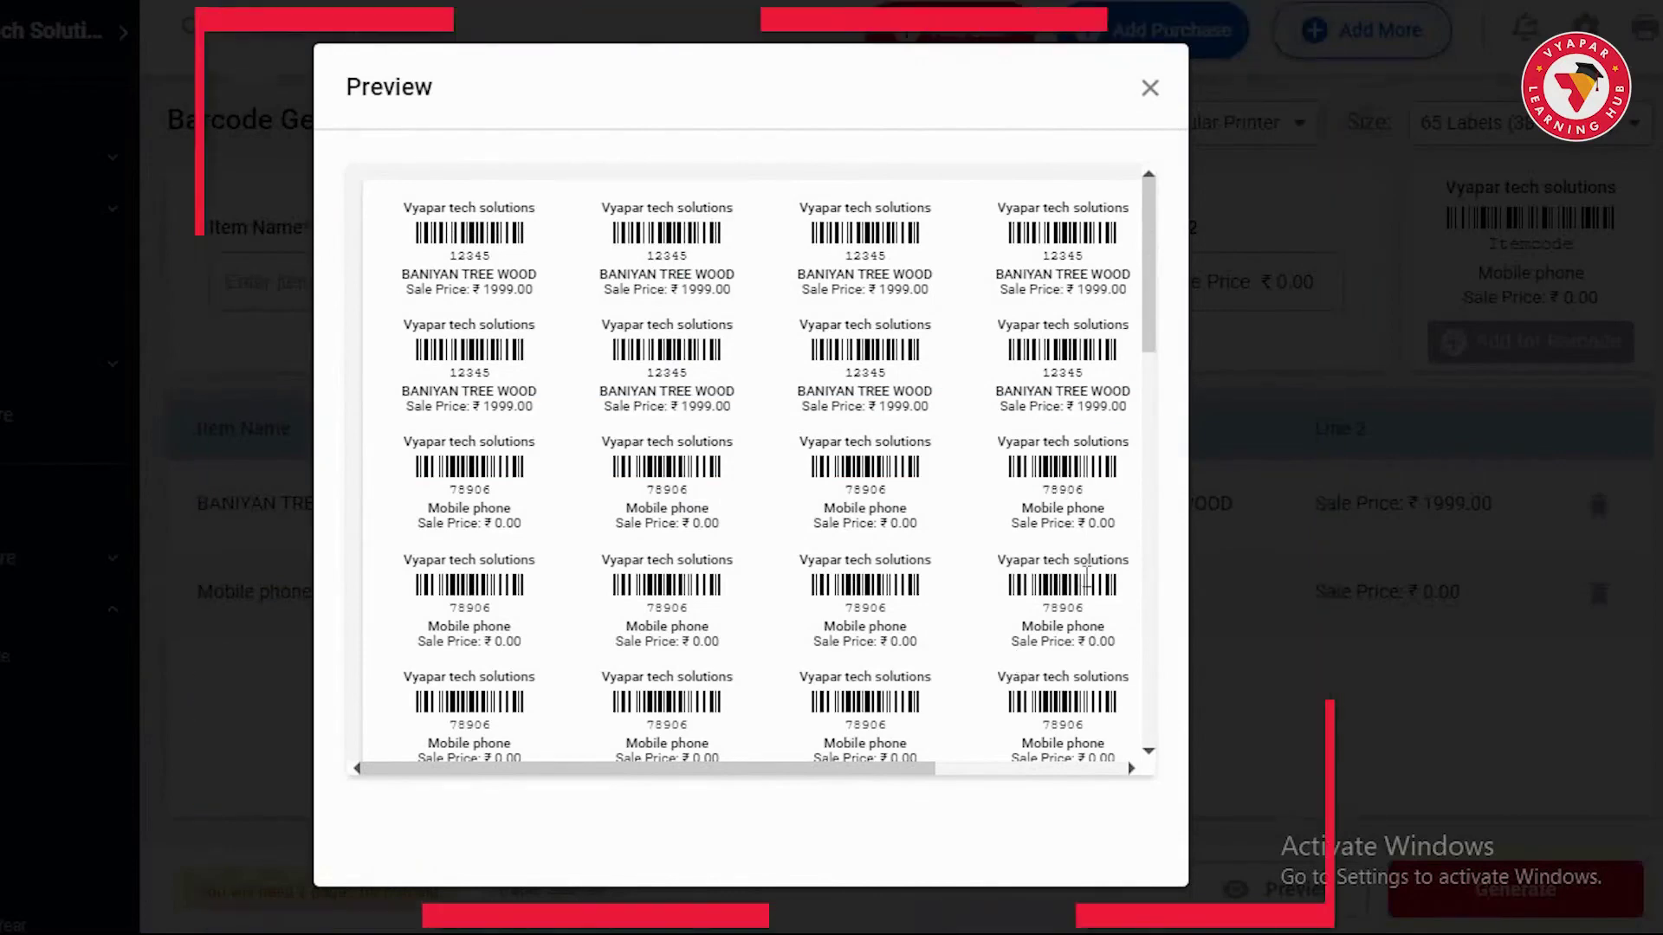
click(1148, 751)
scroll(1149, 753, down, 4)
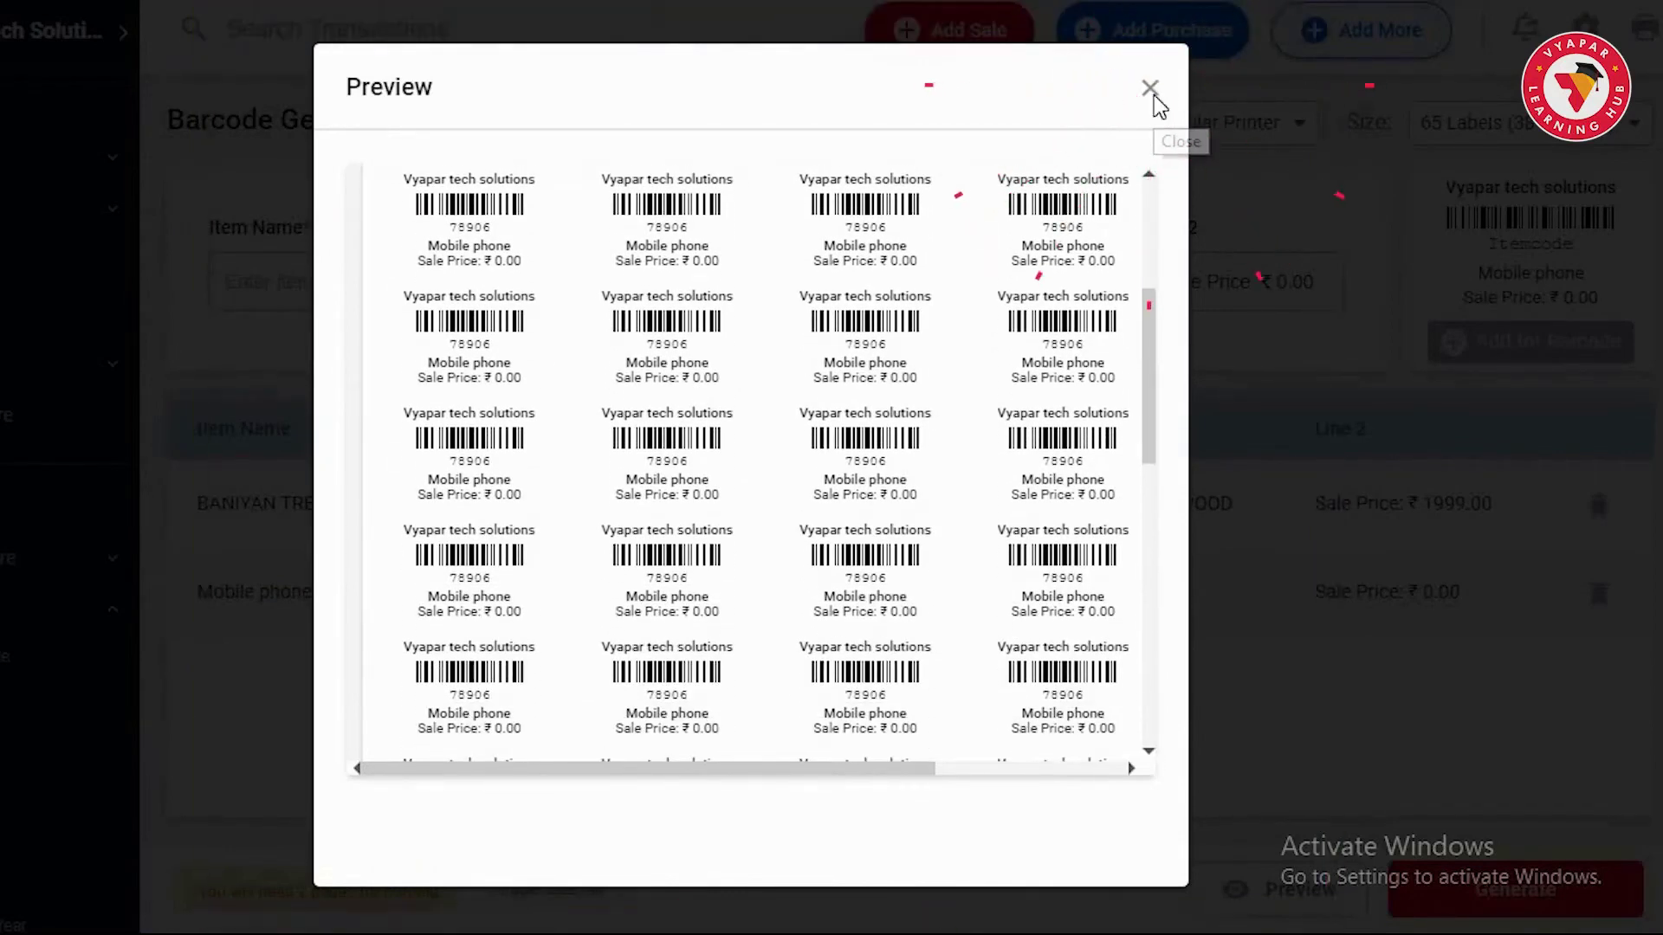
click(1151, 90)
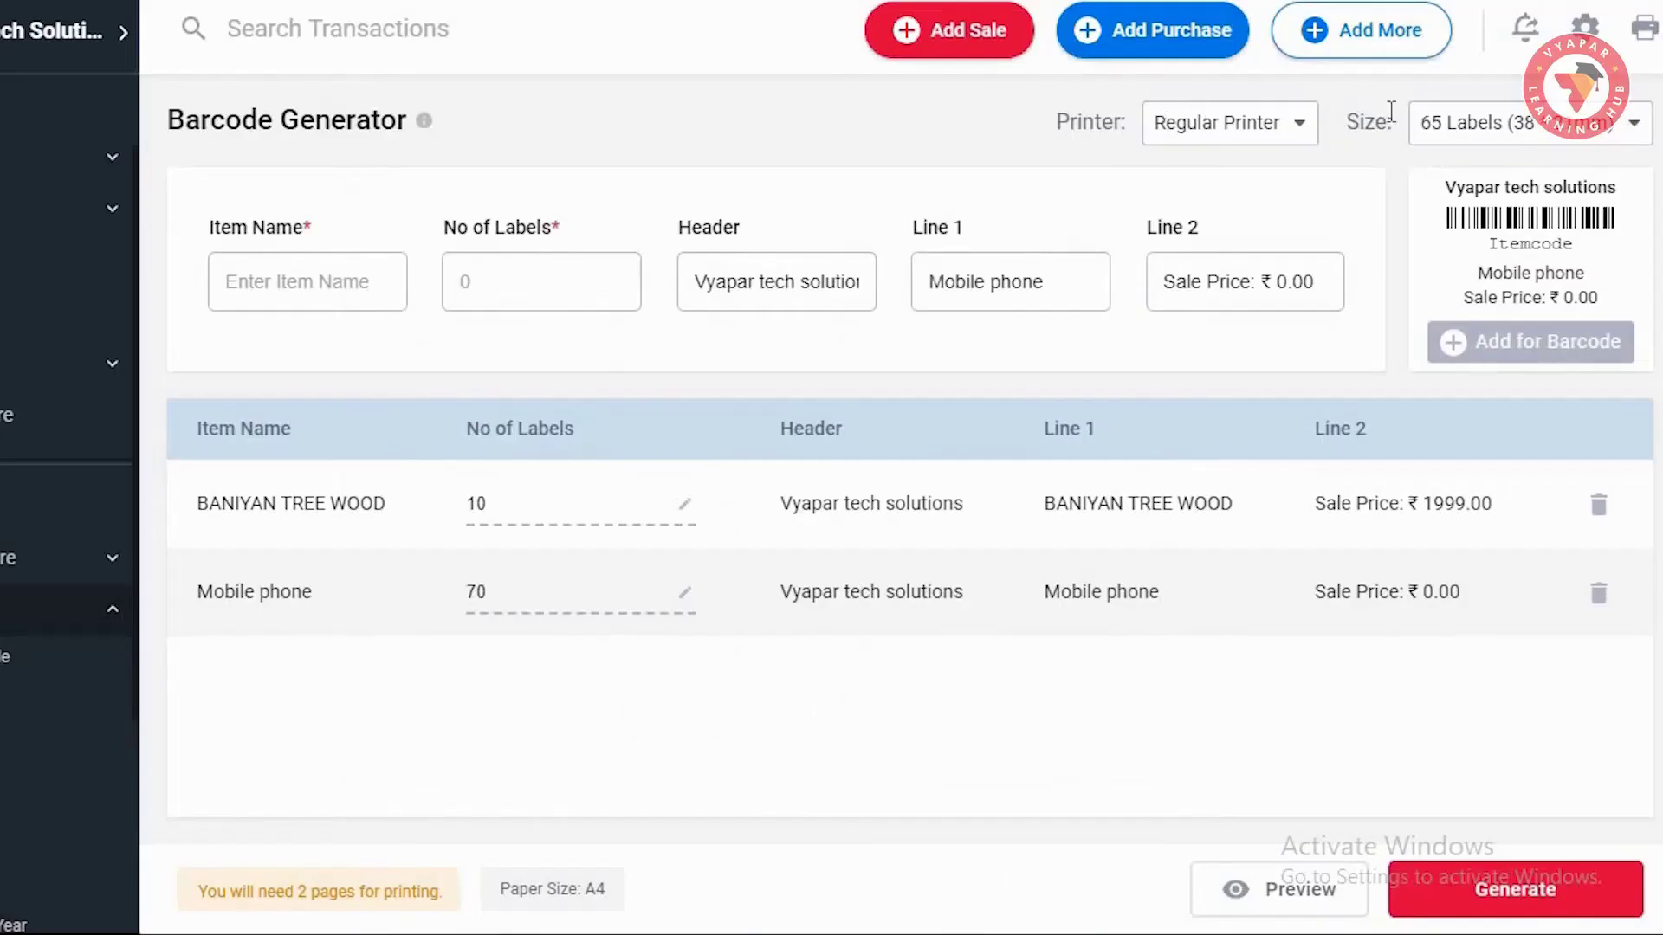
Set the label size to 24 Labels (64 * 34mm) and check the preview of the barcode sheet
click(1623, 138)
click(1511, 278)
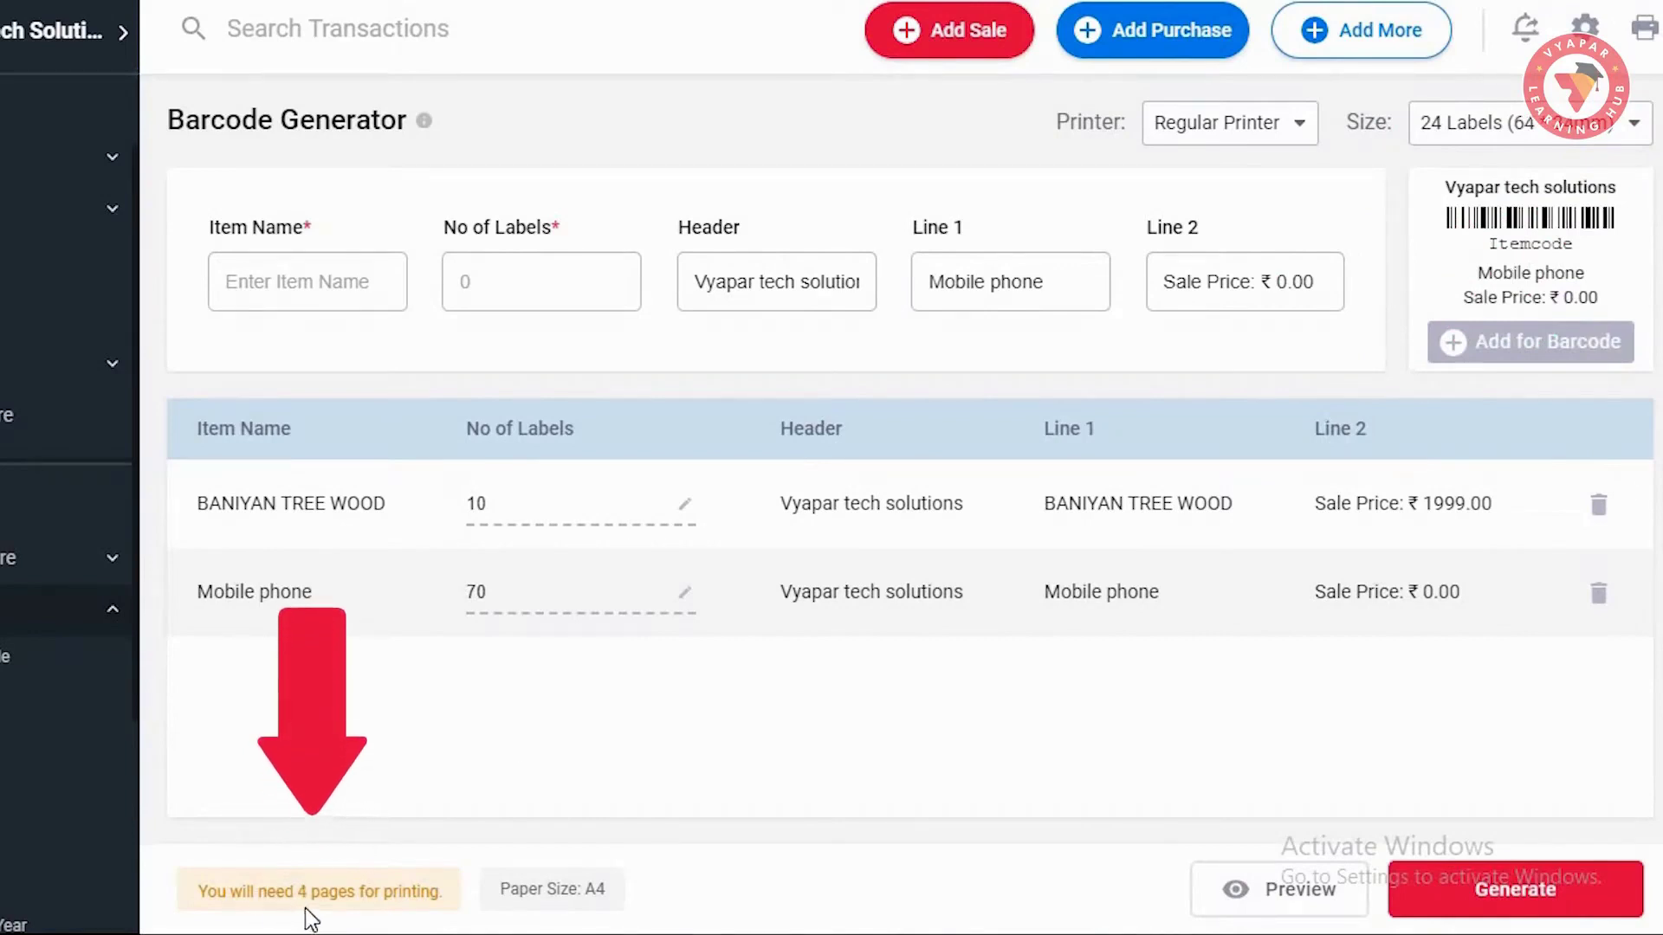
click(1301, 892)
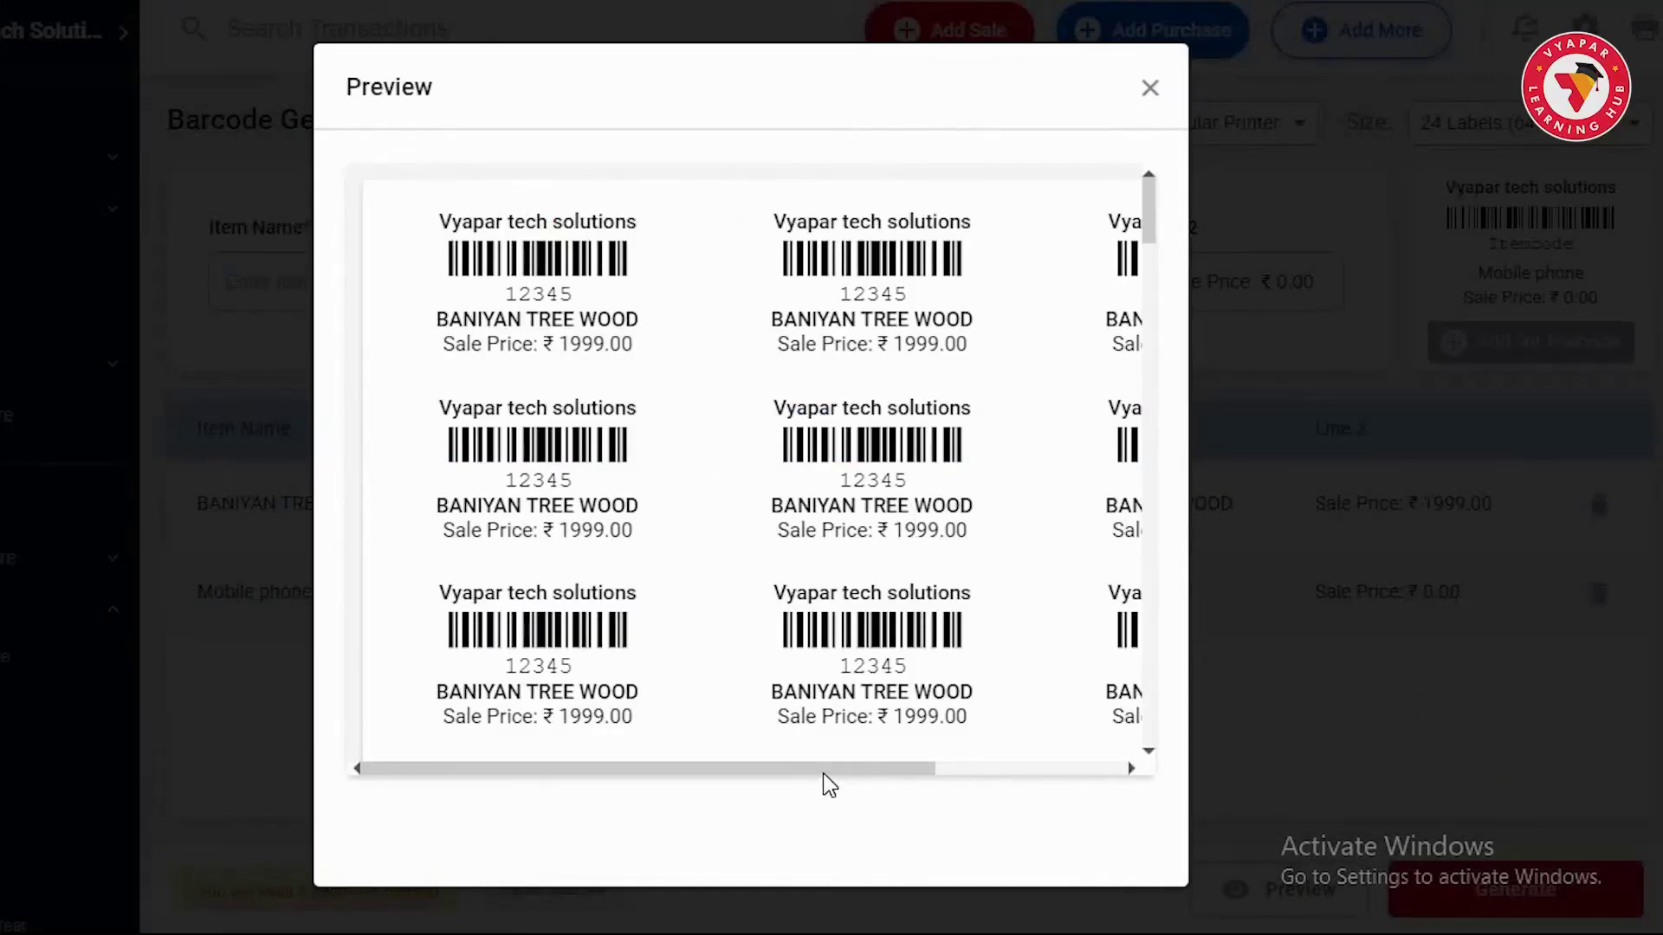
drag(822, 772, 1017, 788)
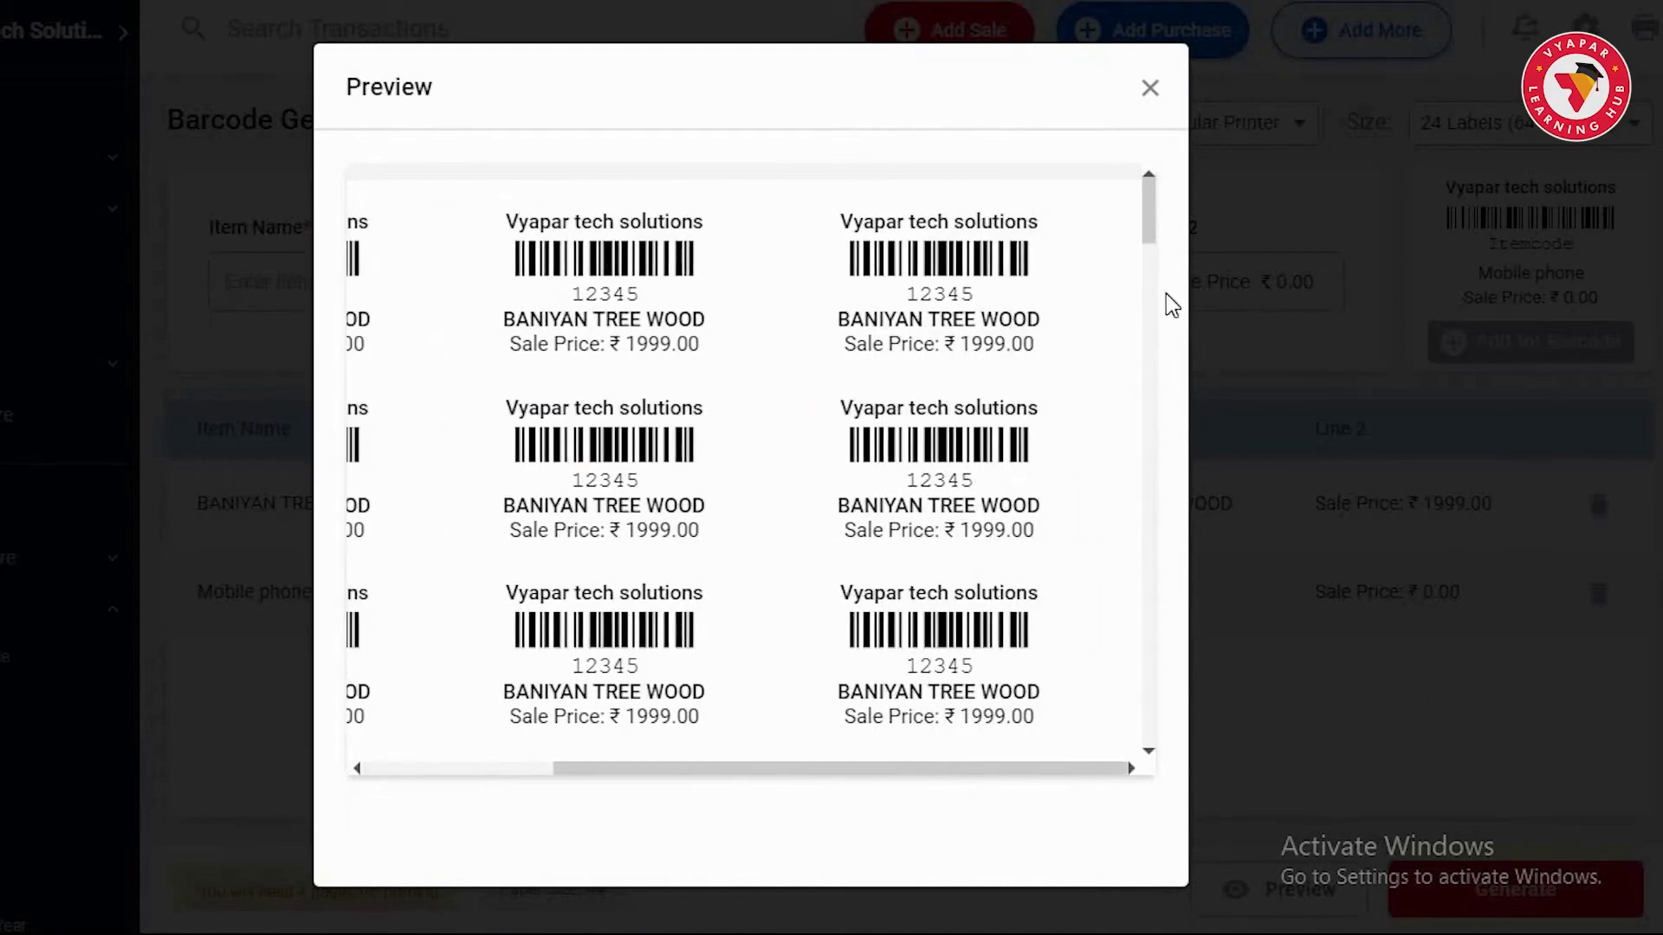
scroll(1152, 435, down, 20)
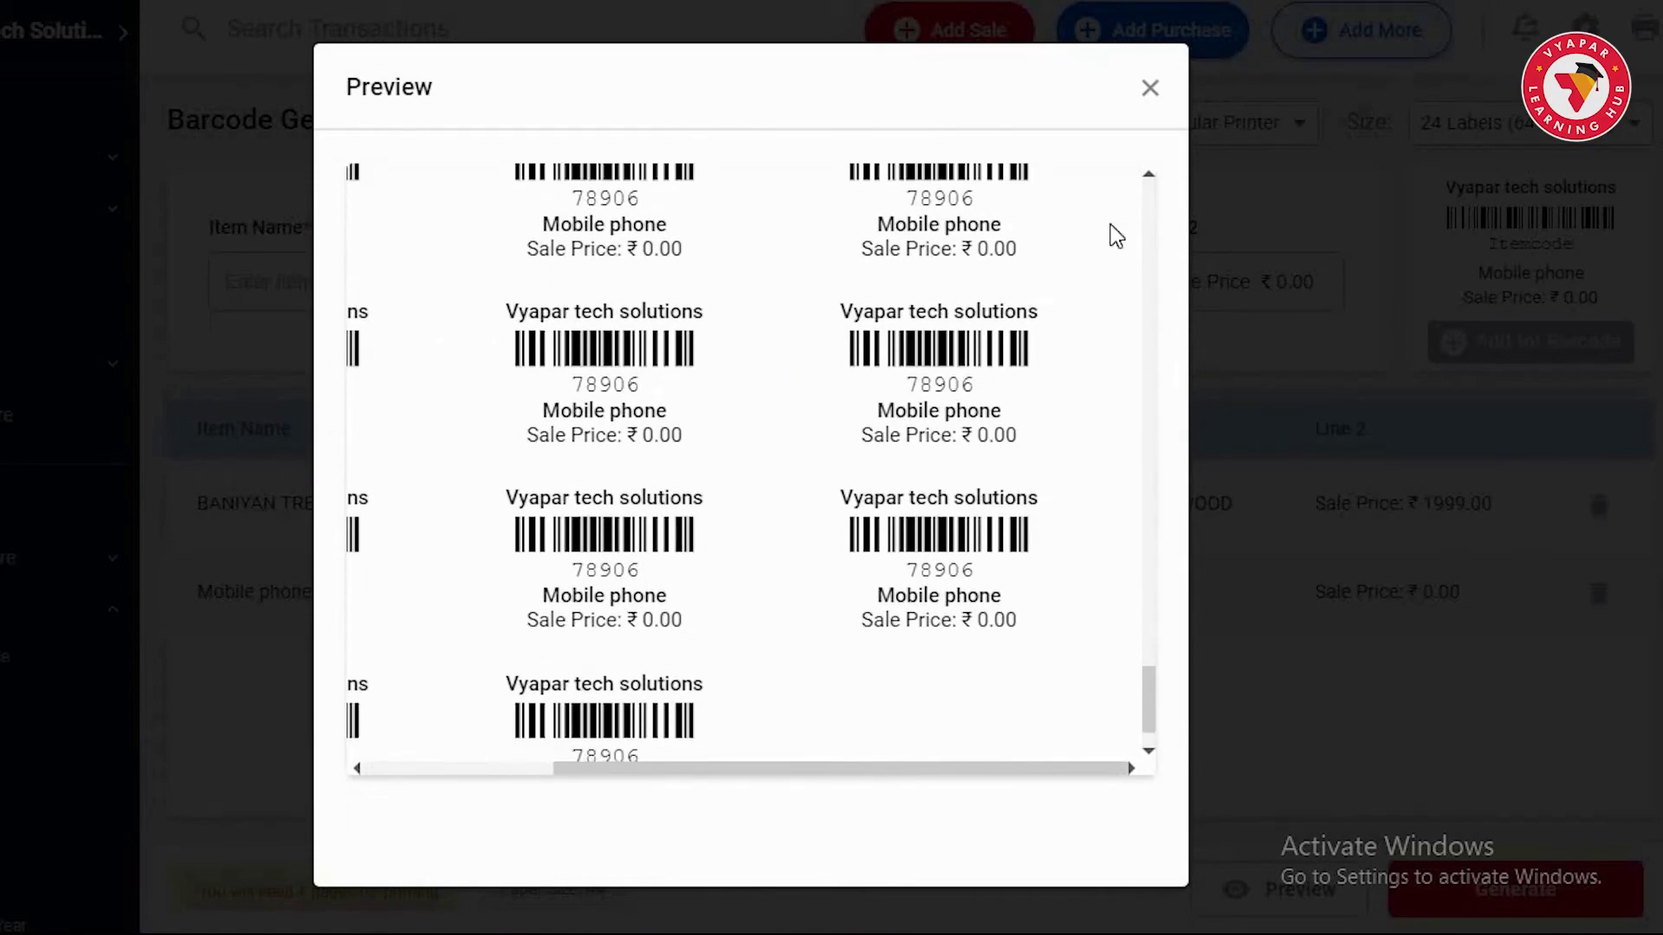
click(1149, 88)
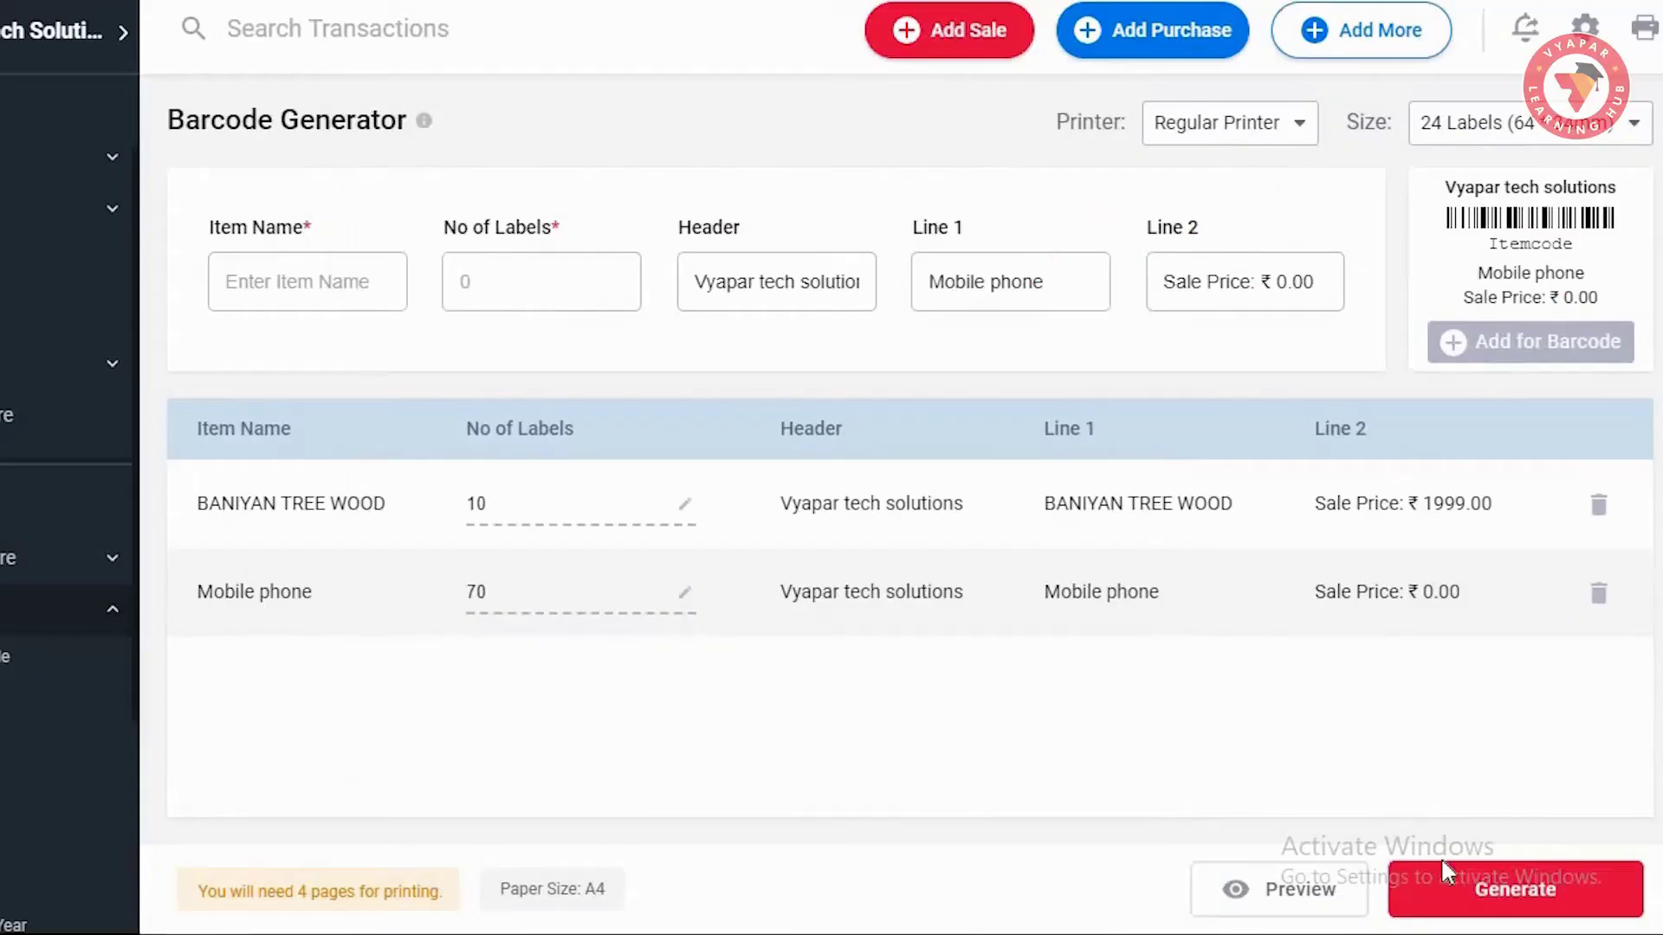
Generate the barcode sheet for both items and save it as a PDF file in the Documents folder
click(1604, 910)
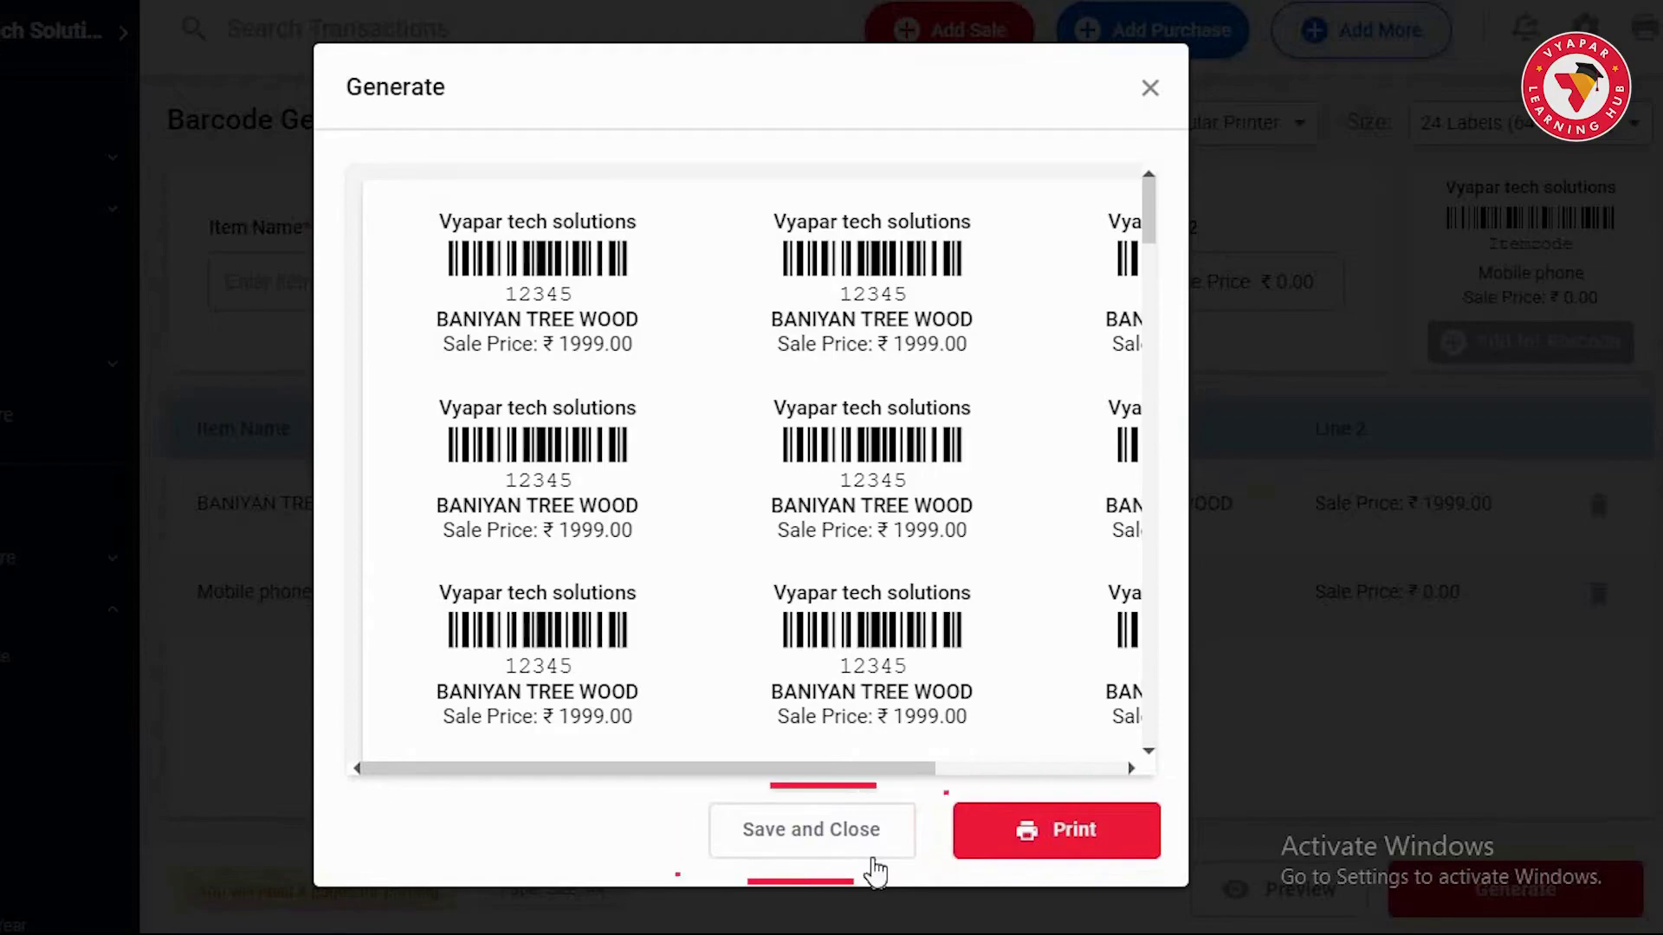
click(852, 842)
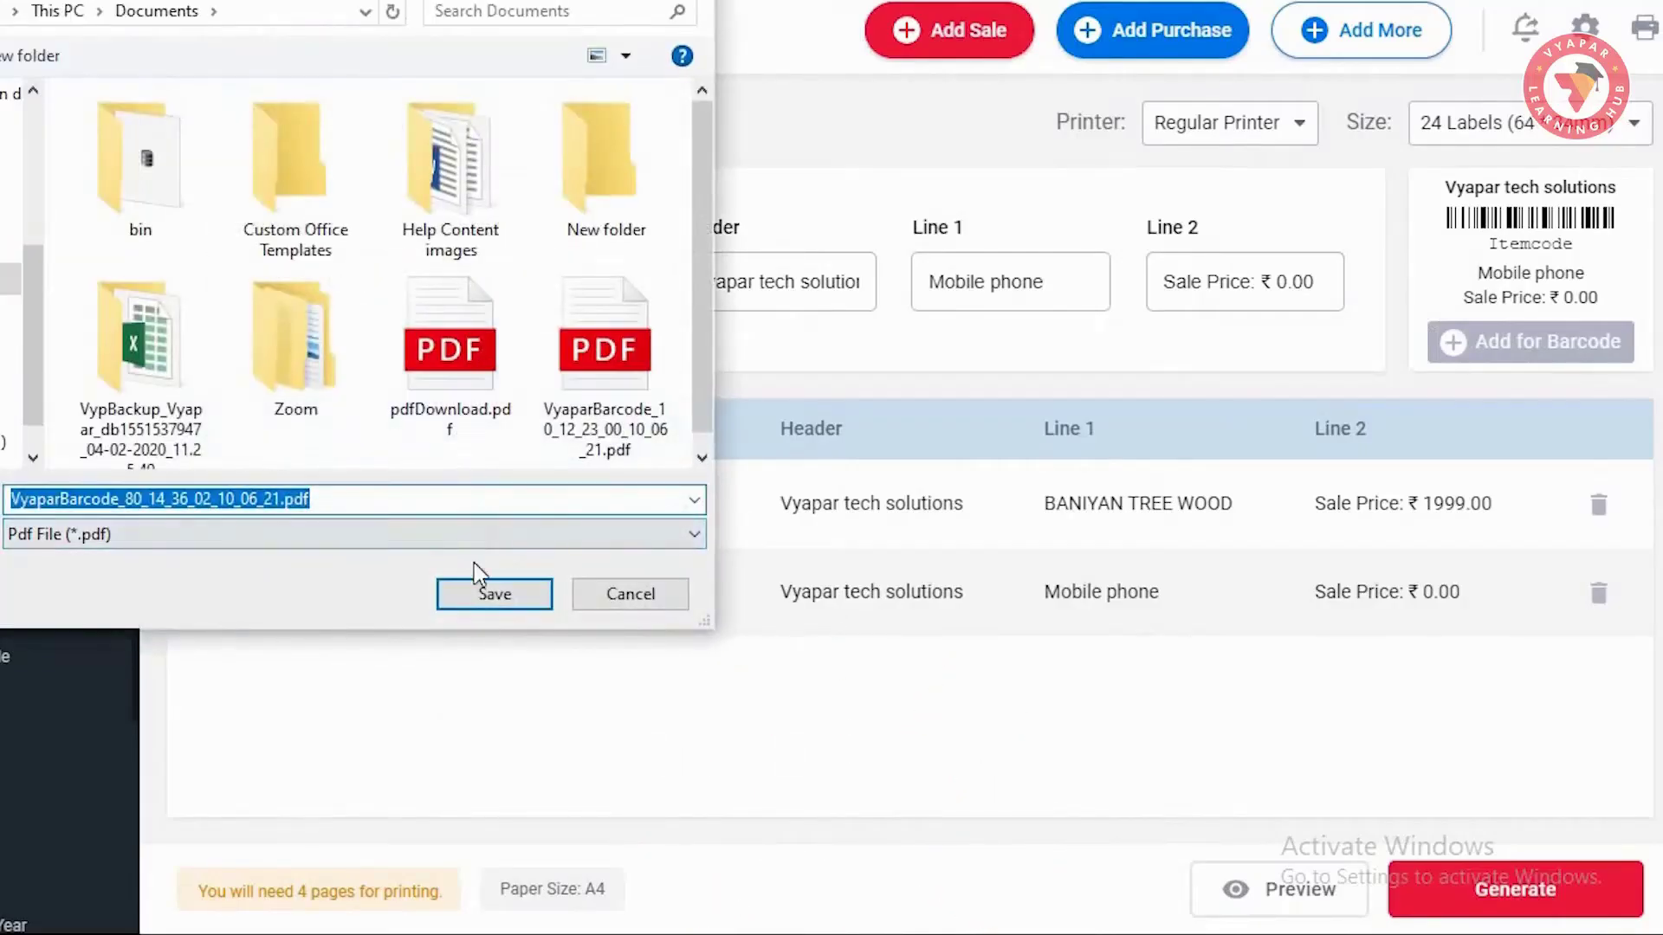
click(497, 594)
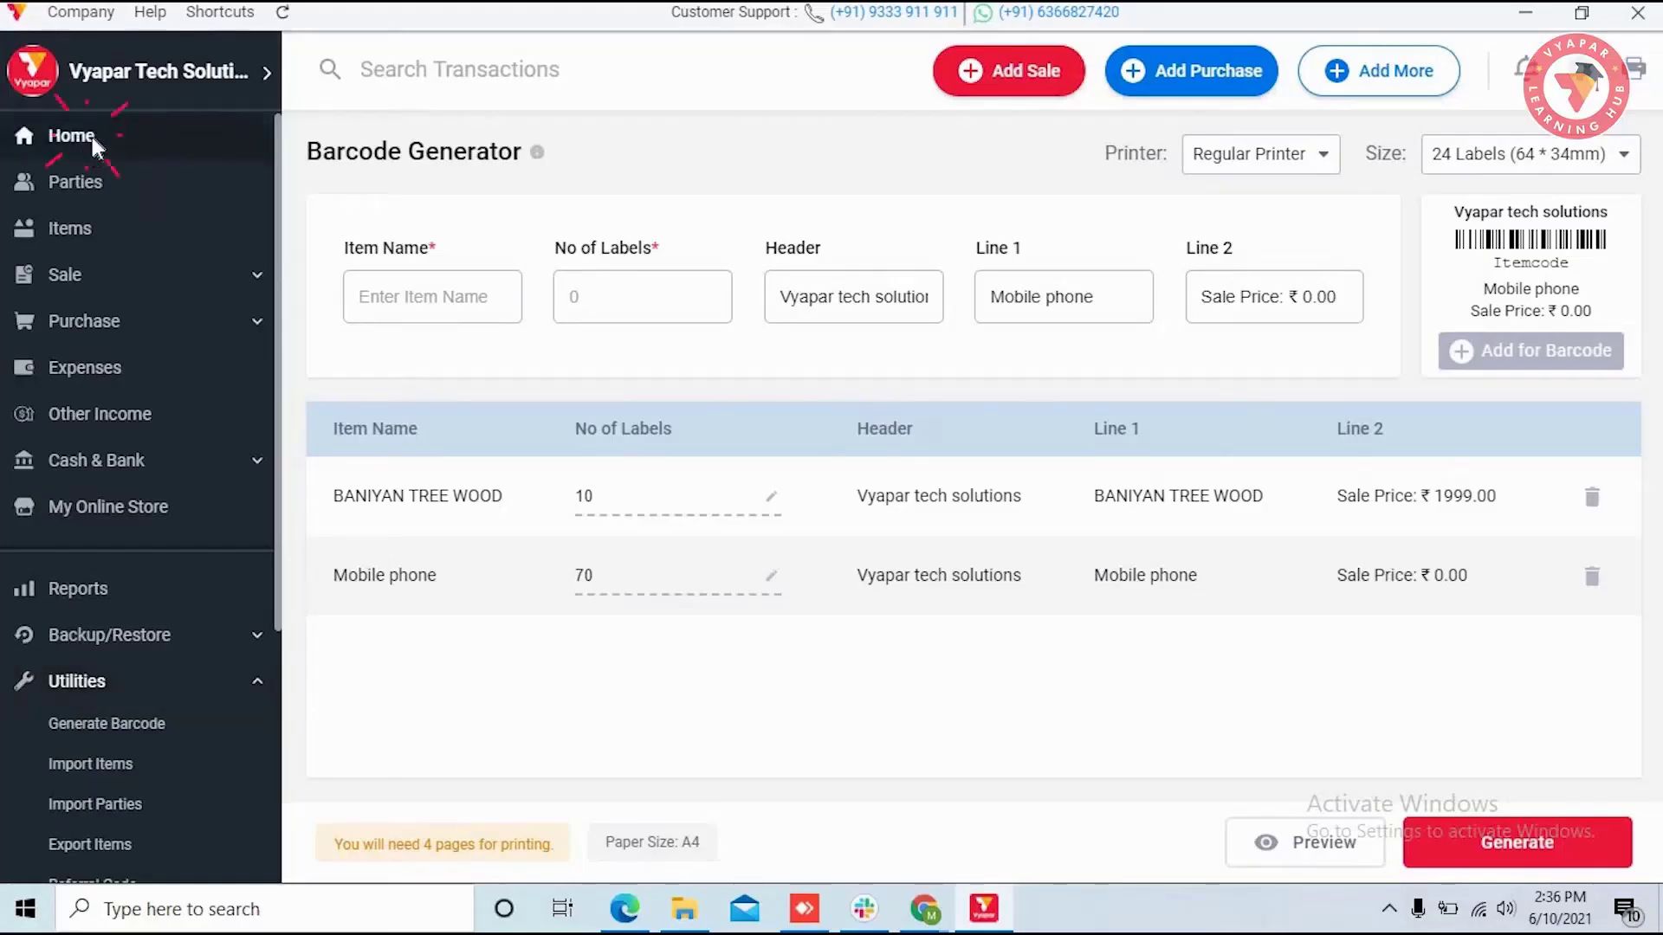
Return to the home page, discarding the current barcode list, and reopen the barcode generator
click(92, 136)
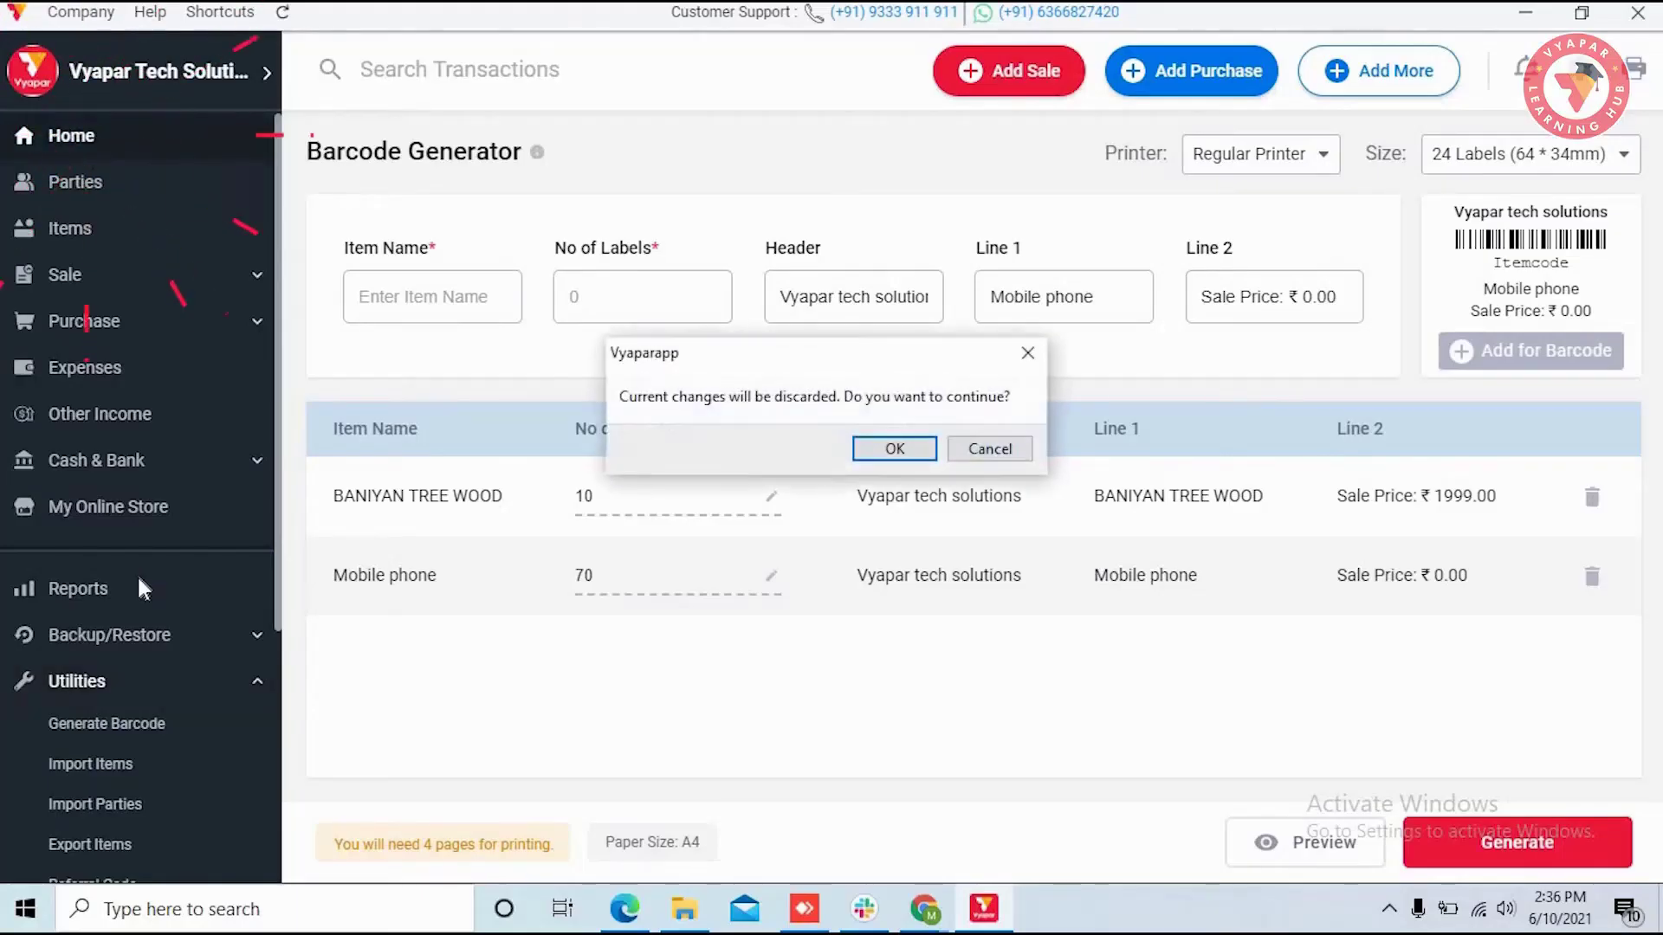
click(863, 455)
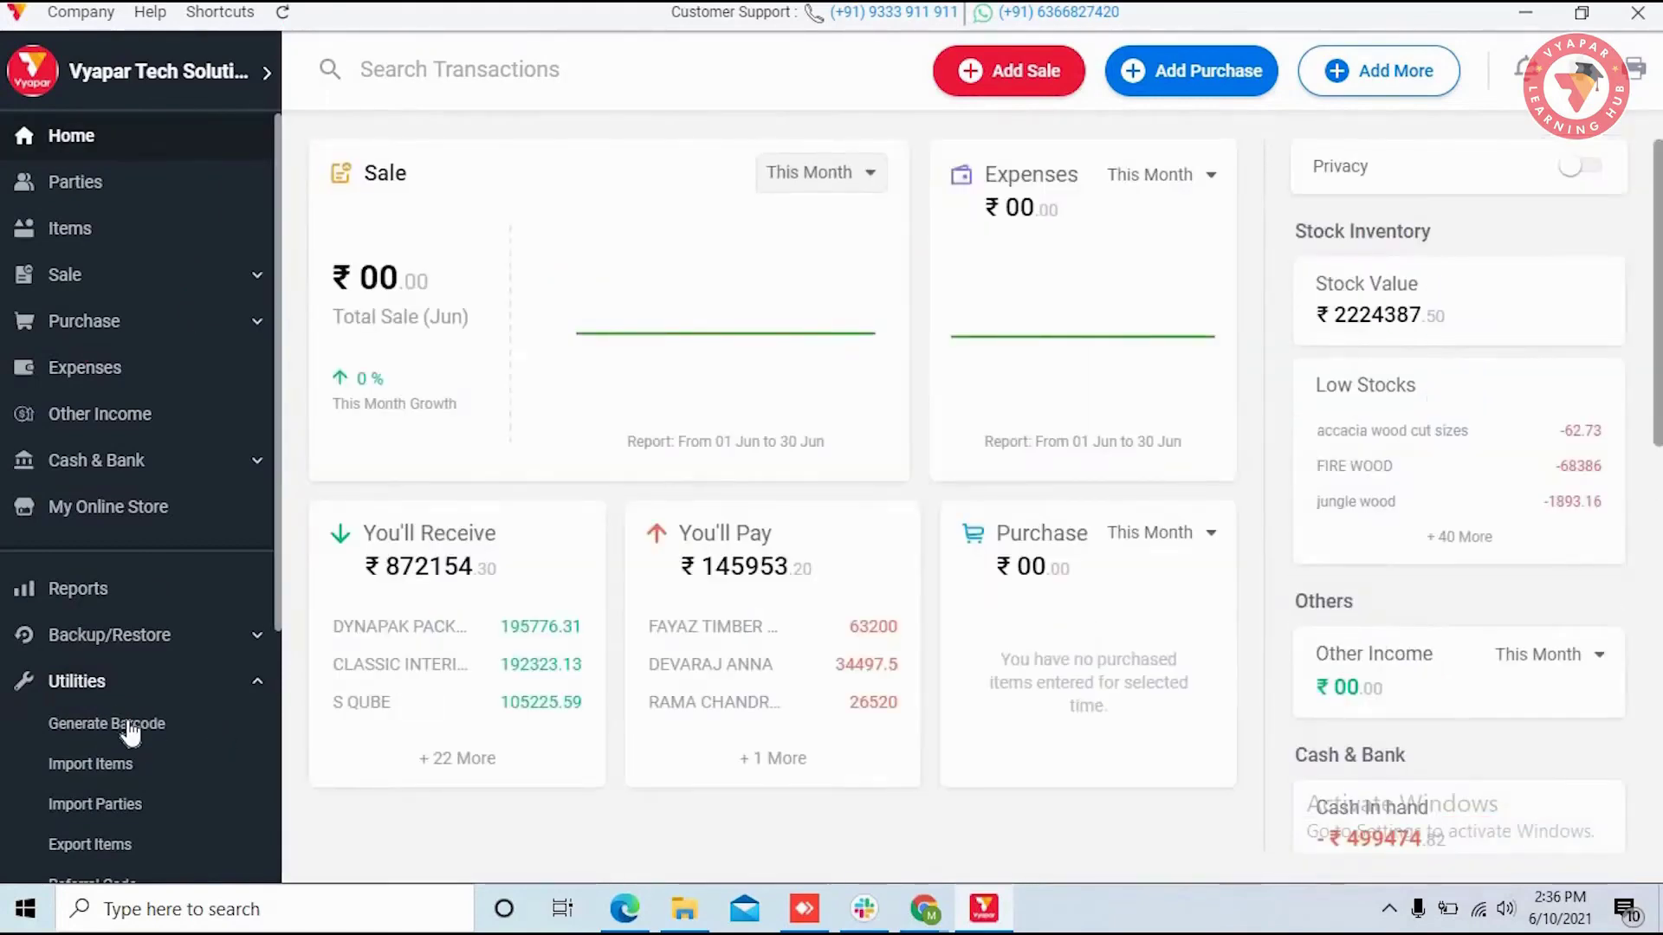
click(128, 720)
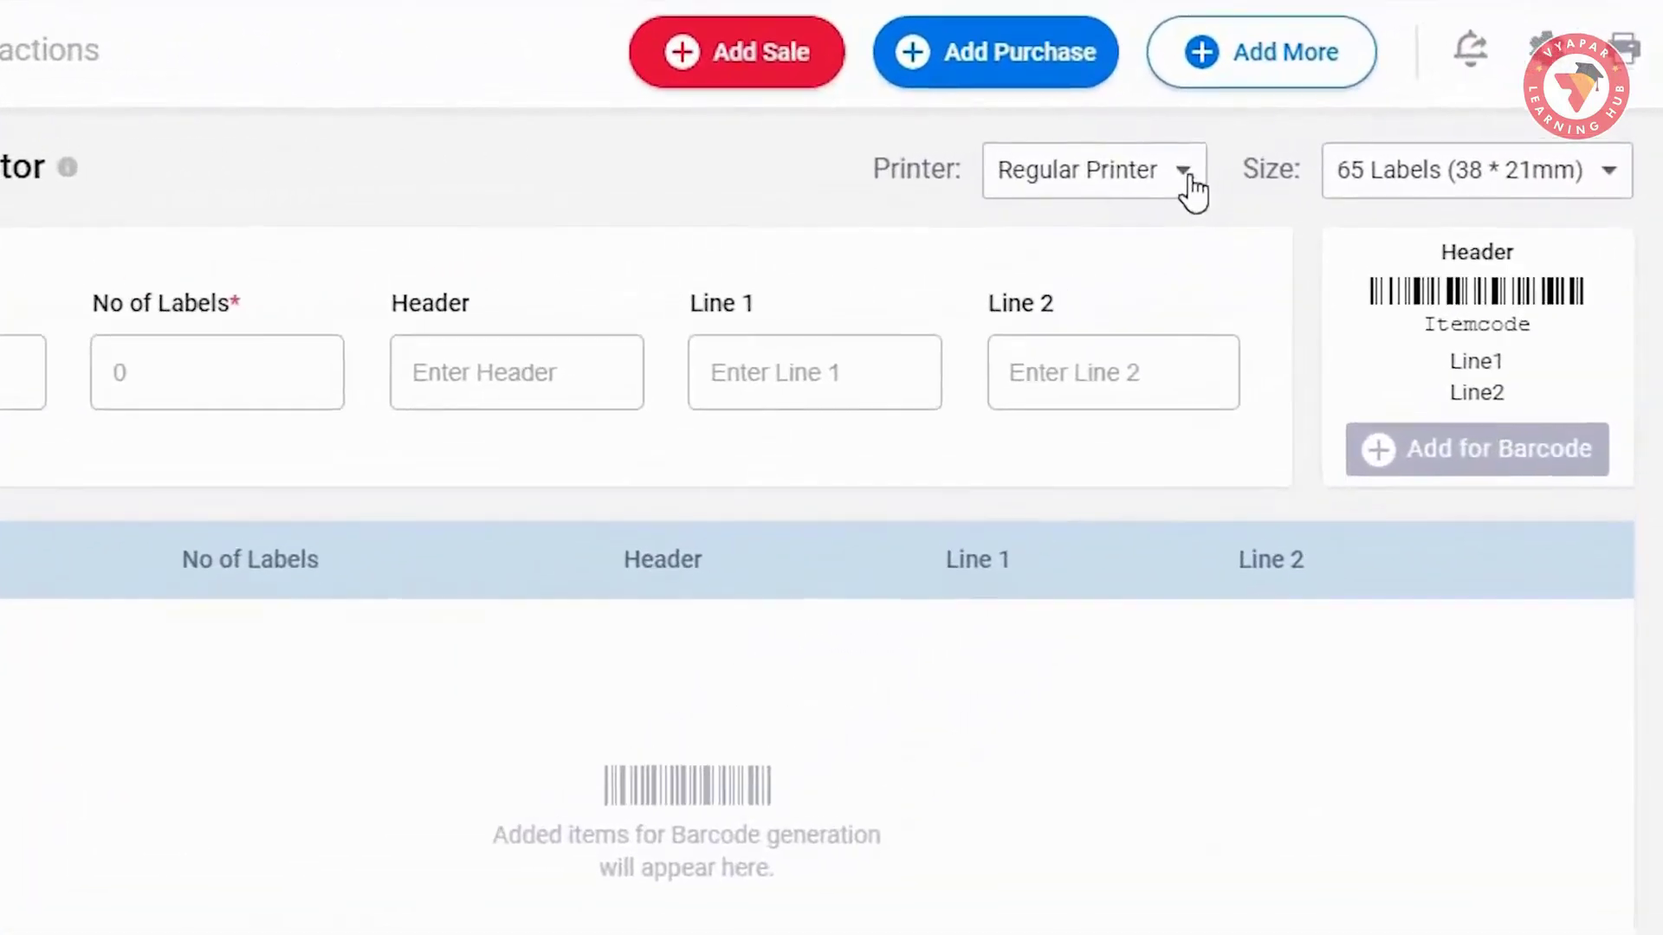
Set the barcode printer to Label Printer with the size 2 Labels (50 * 25mm)
click(1314, 153)
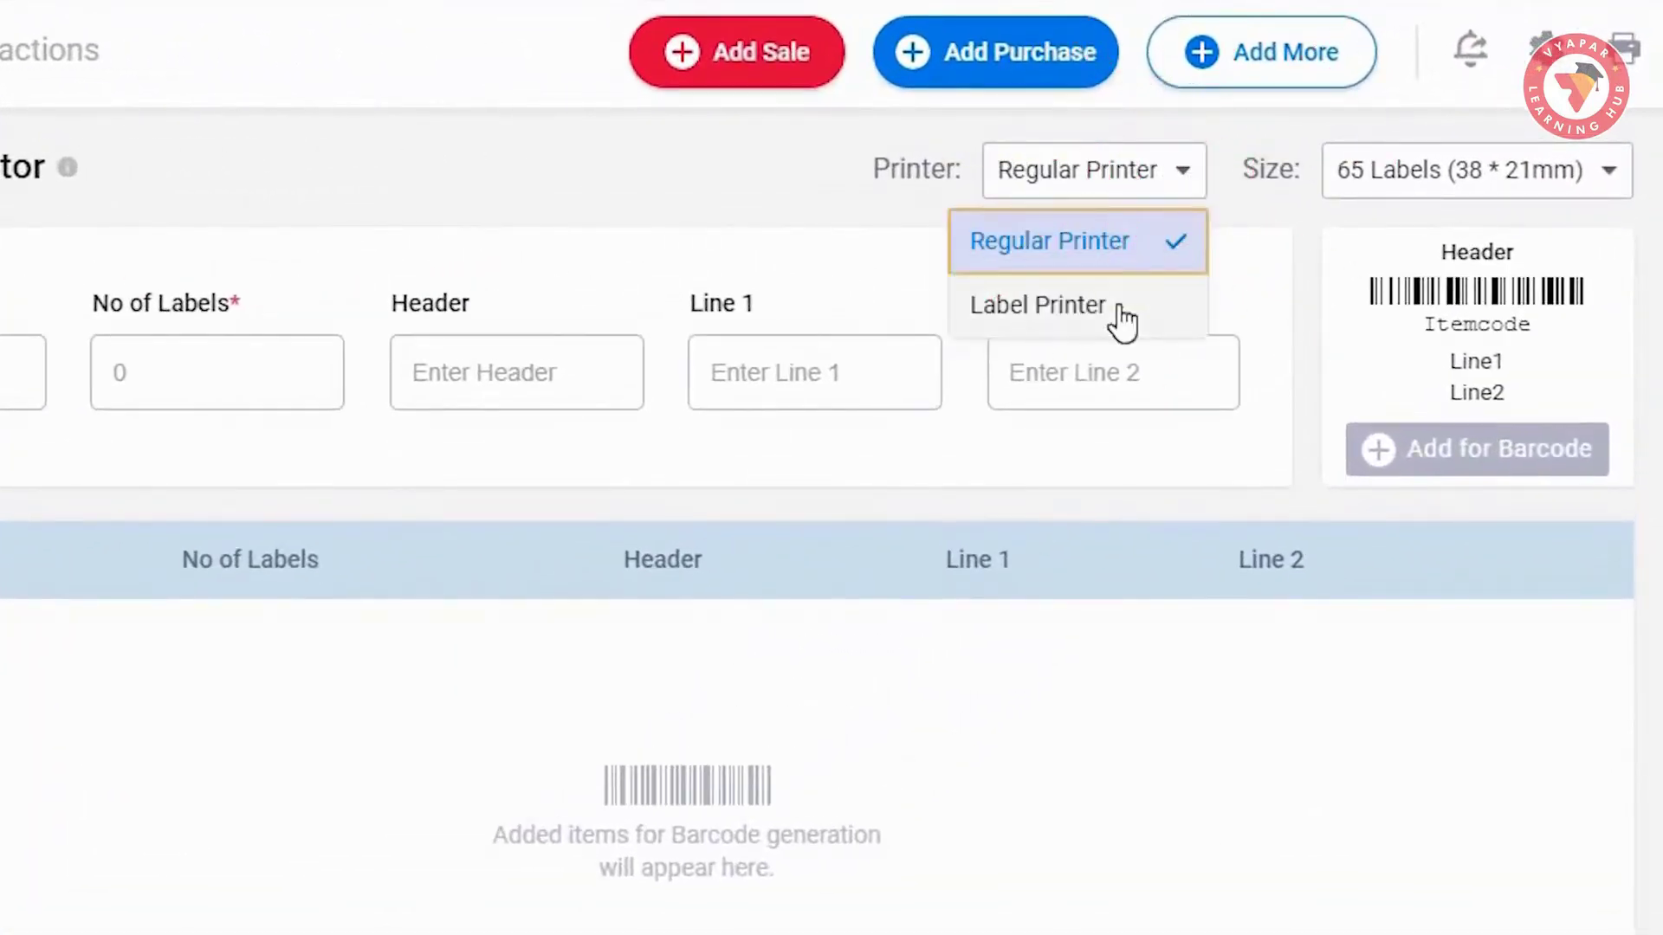
click(1119, 306)
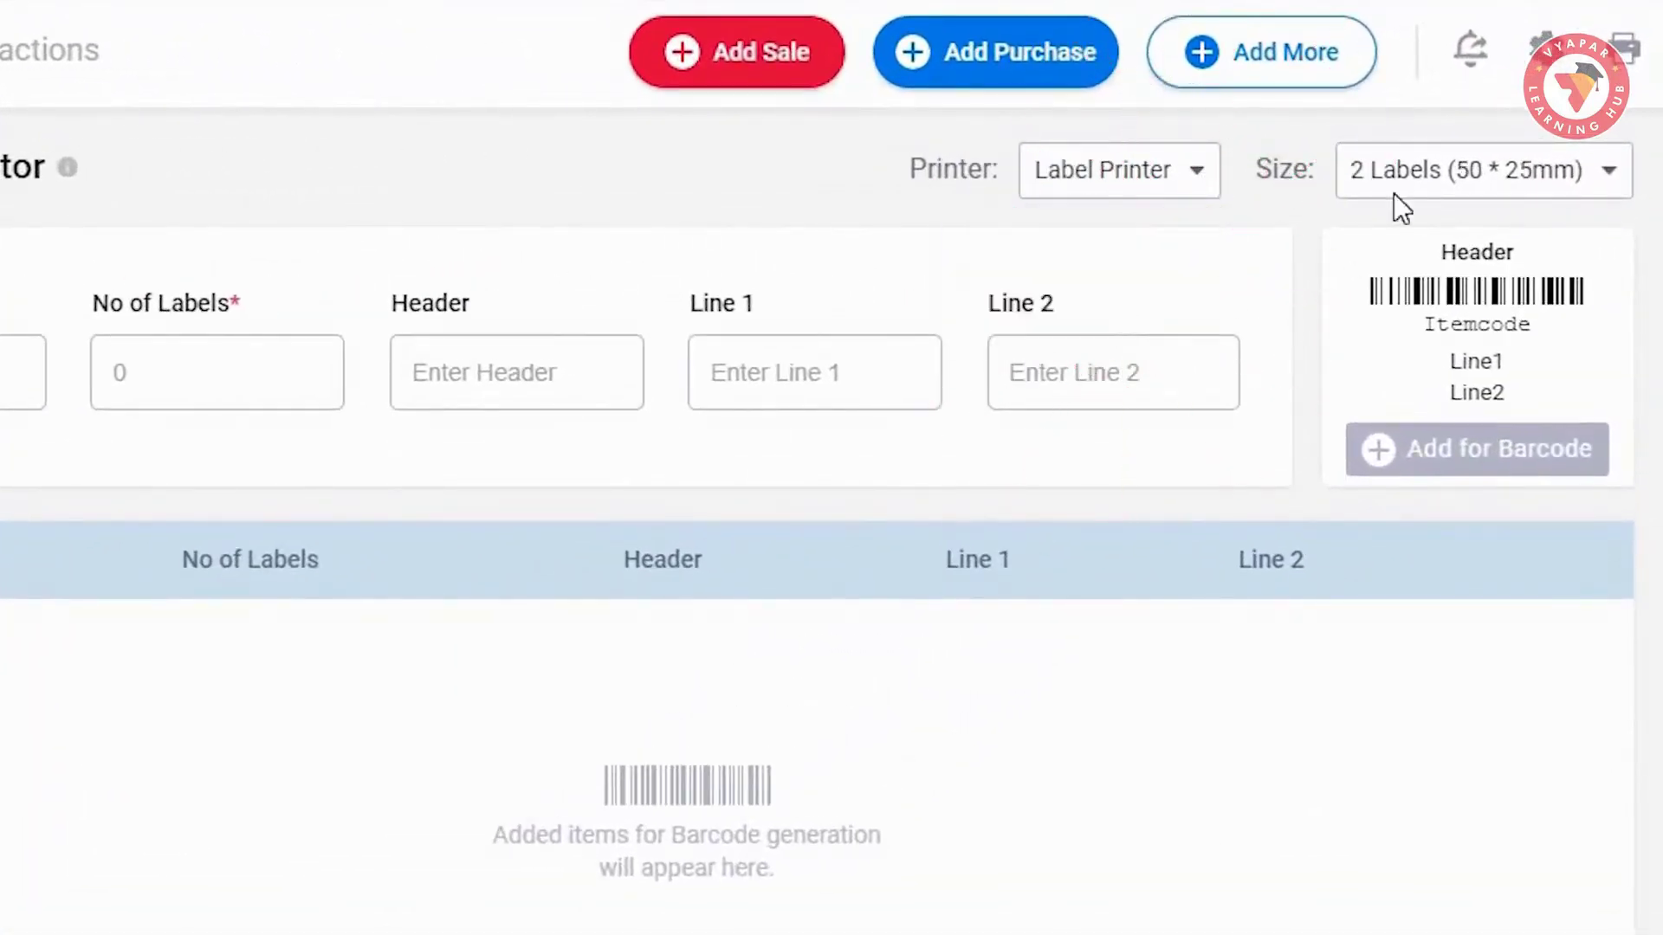
click(1607, 186)
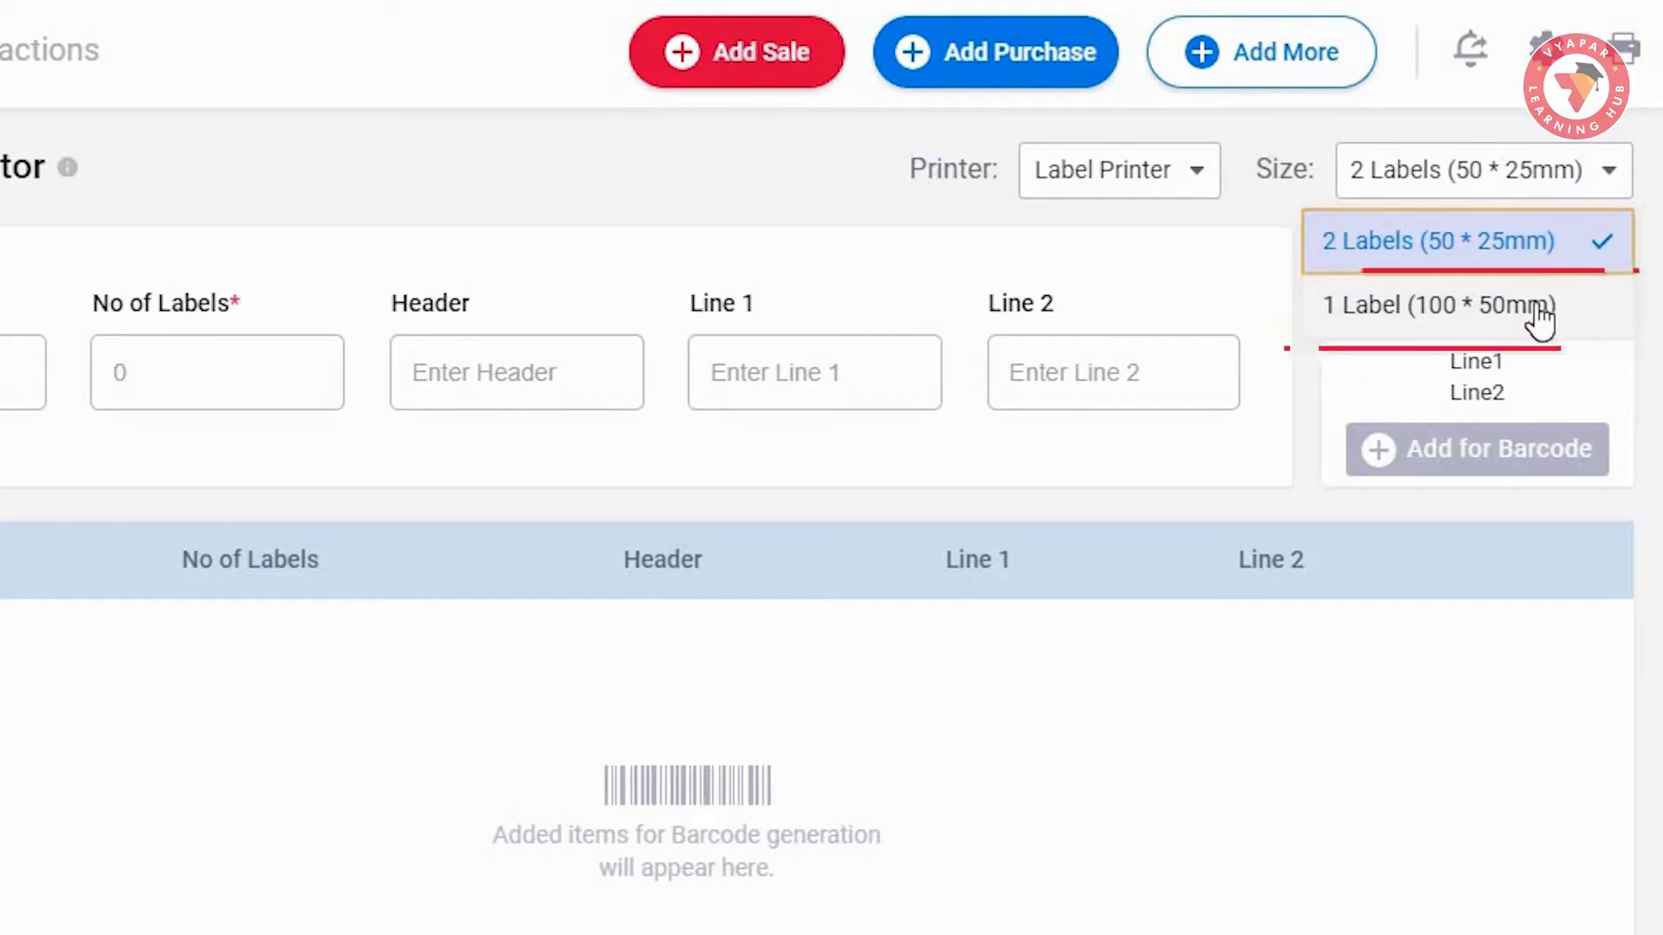
click(1444, 221)
Choose the item BANIYAN TREE WOOD for the barcode and set its number of labels to 4
click(44, 348)
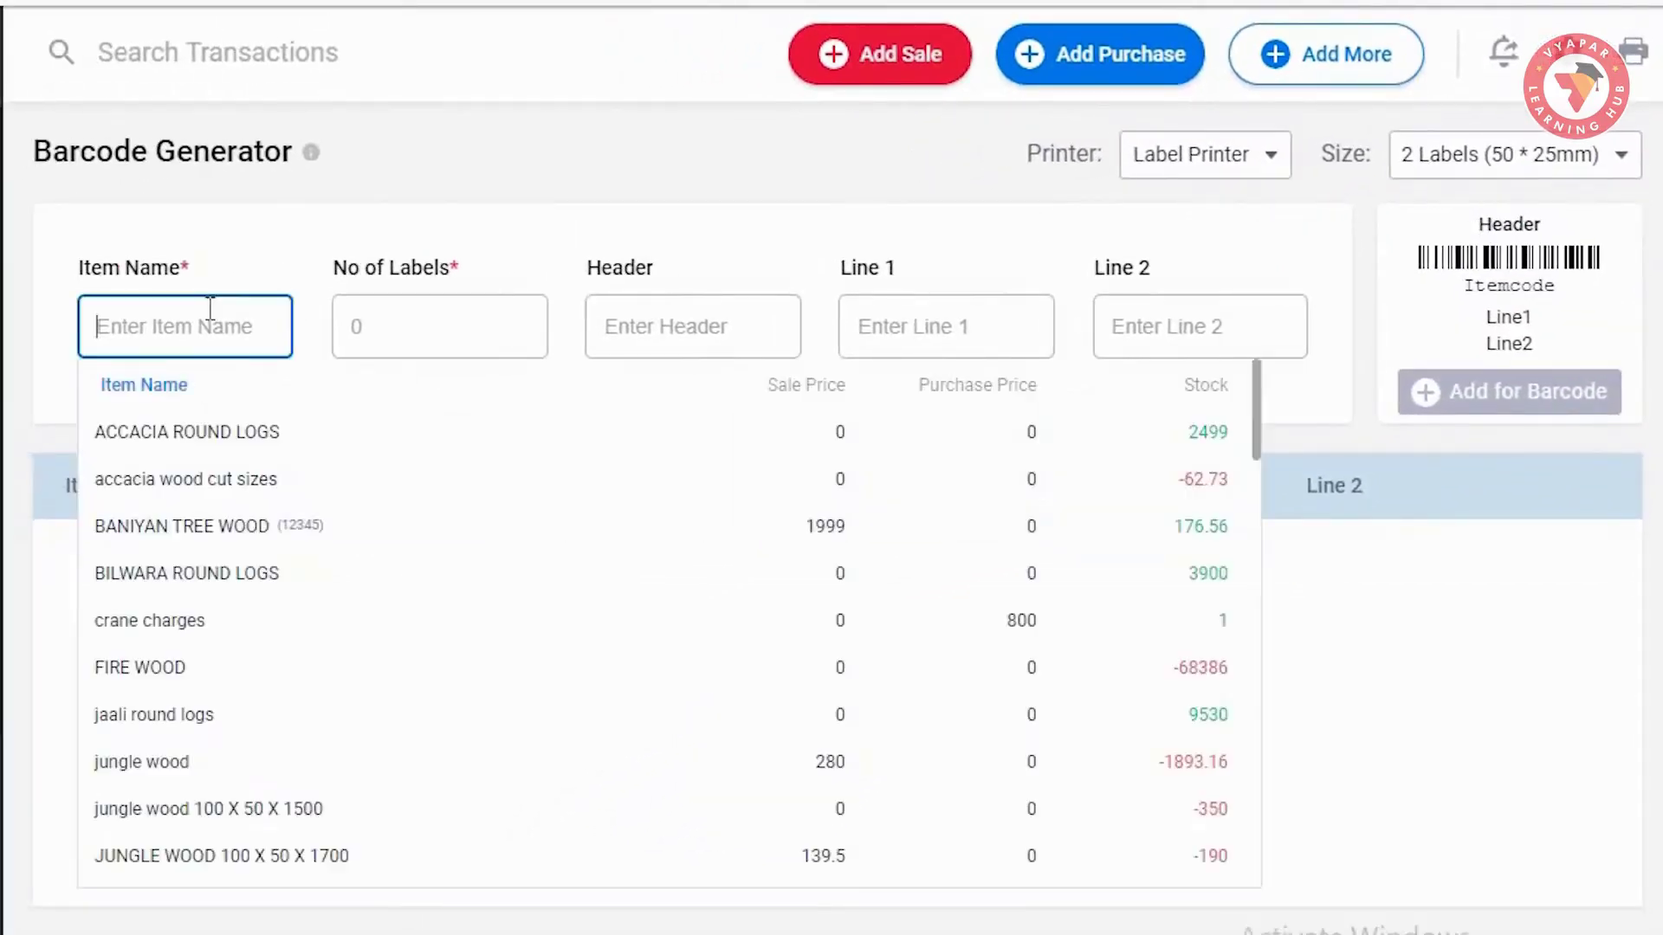
click(49, 688)
click(285, 365)
text(4)
Use Vyapar tech solutions as header, the item name as Line 1 and the sale price as Line 2, and add BANIYAN TREE WOOD for barcode
click(693, 327)
click(723, 381)
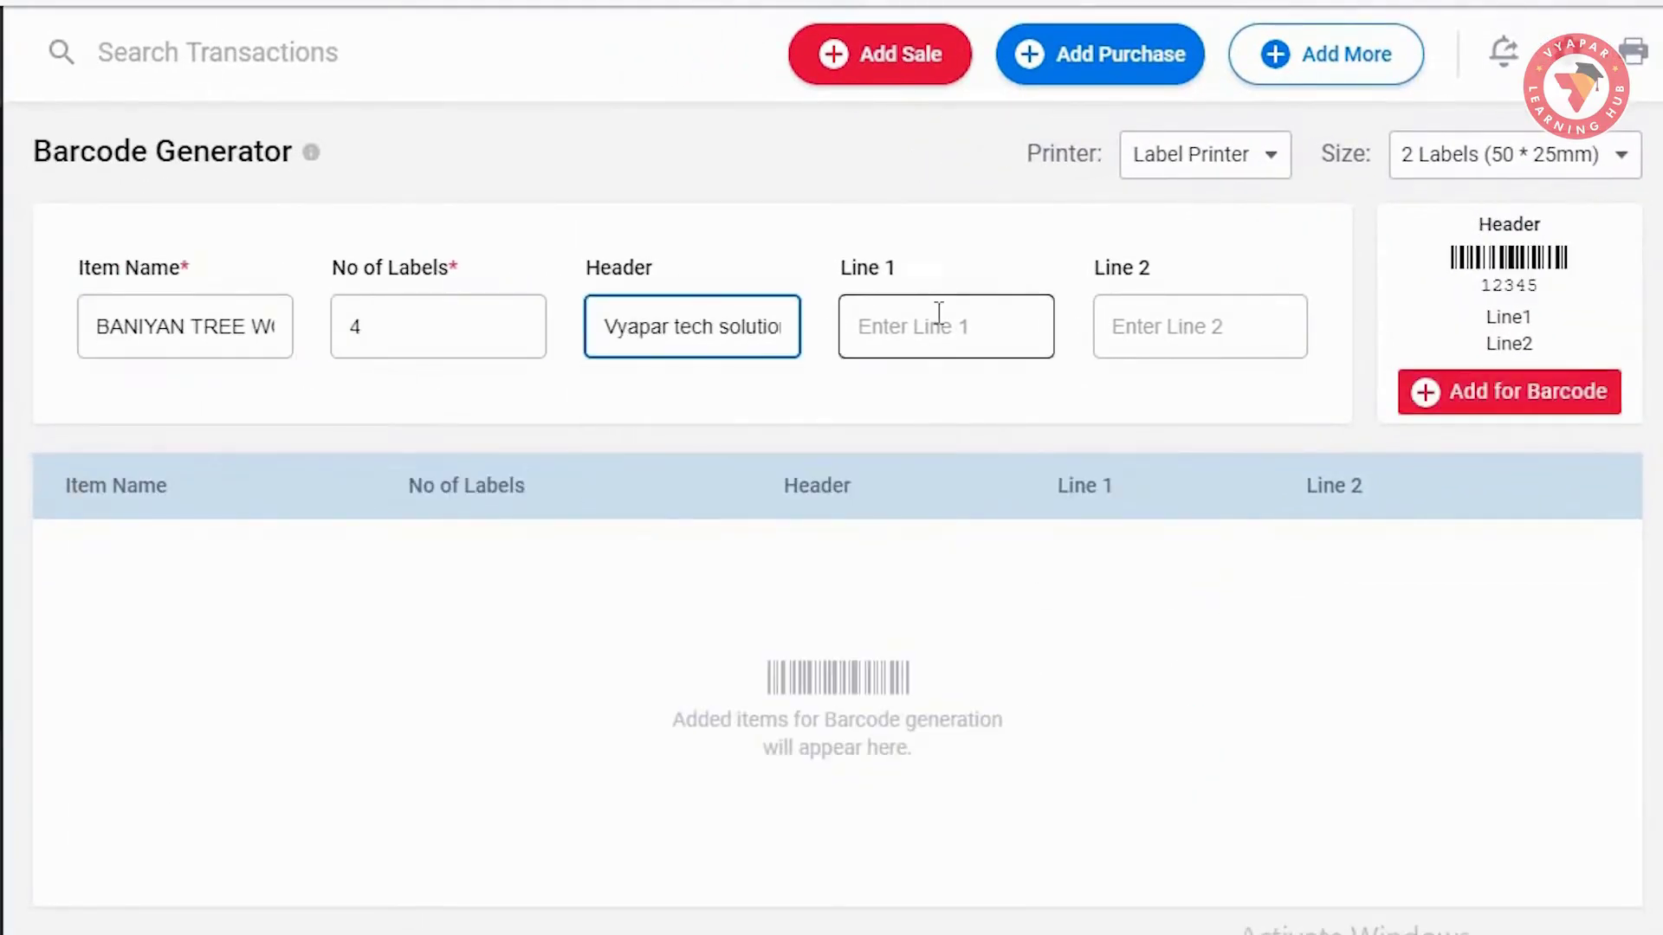
click(935, 322)
click(983, 427)
click(1199, 326)
click(1236, 482)
key(Tab)
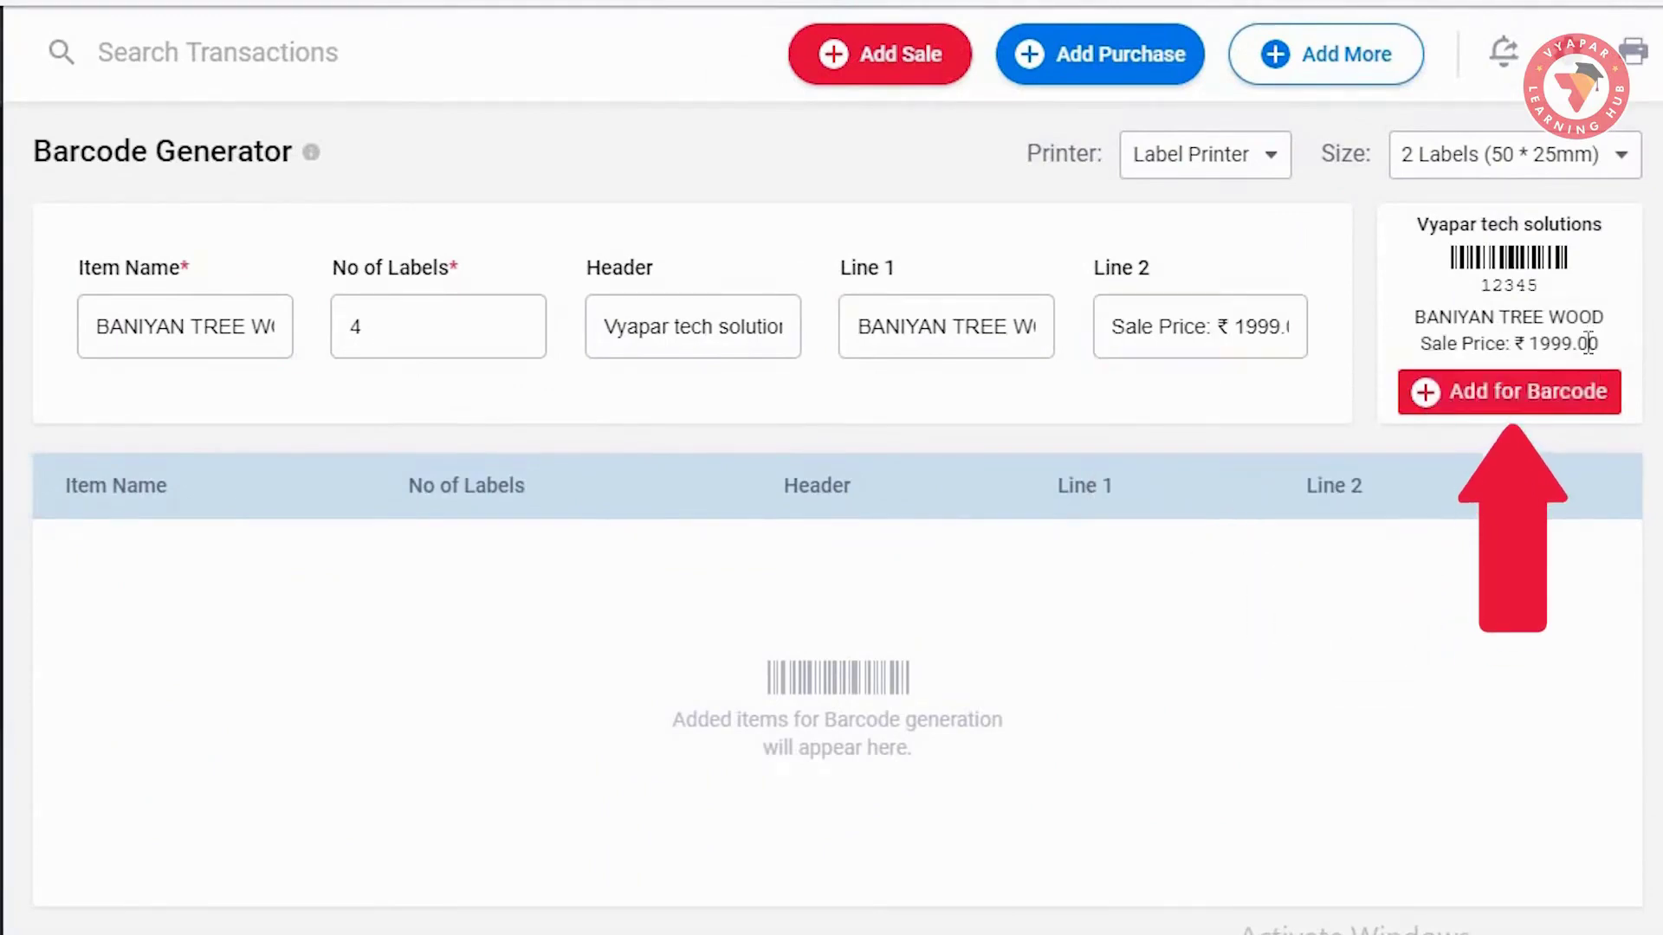
click(1528, 415)
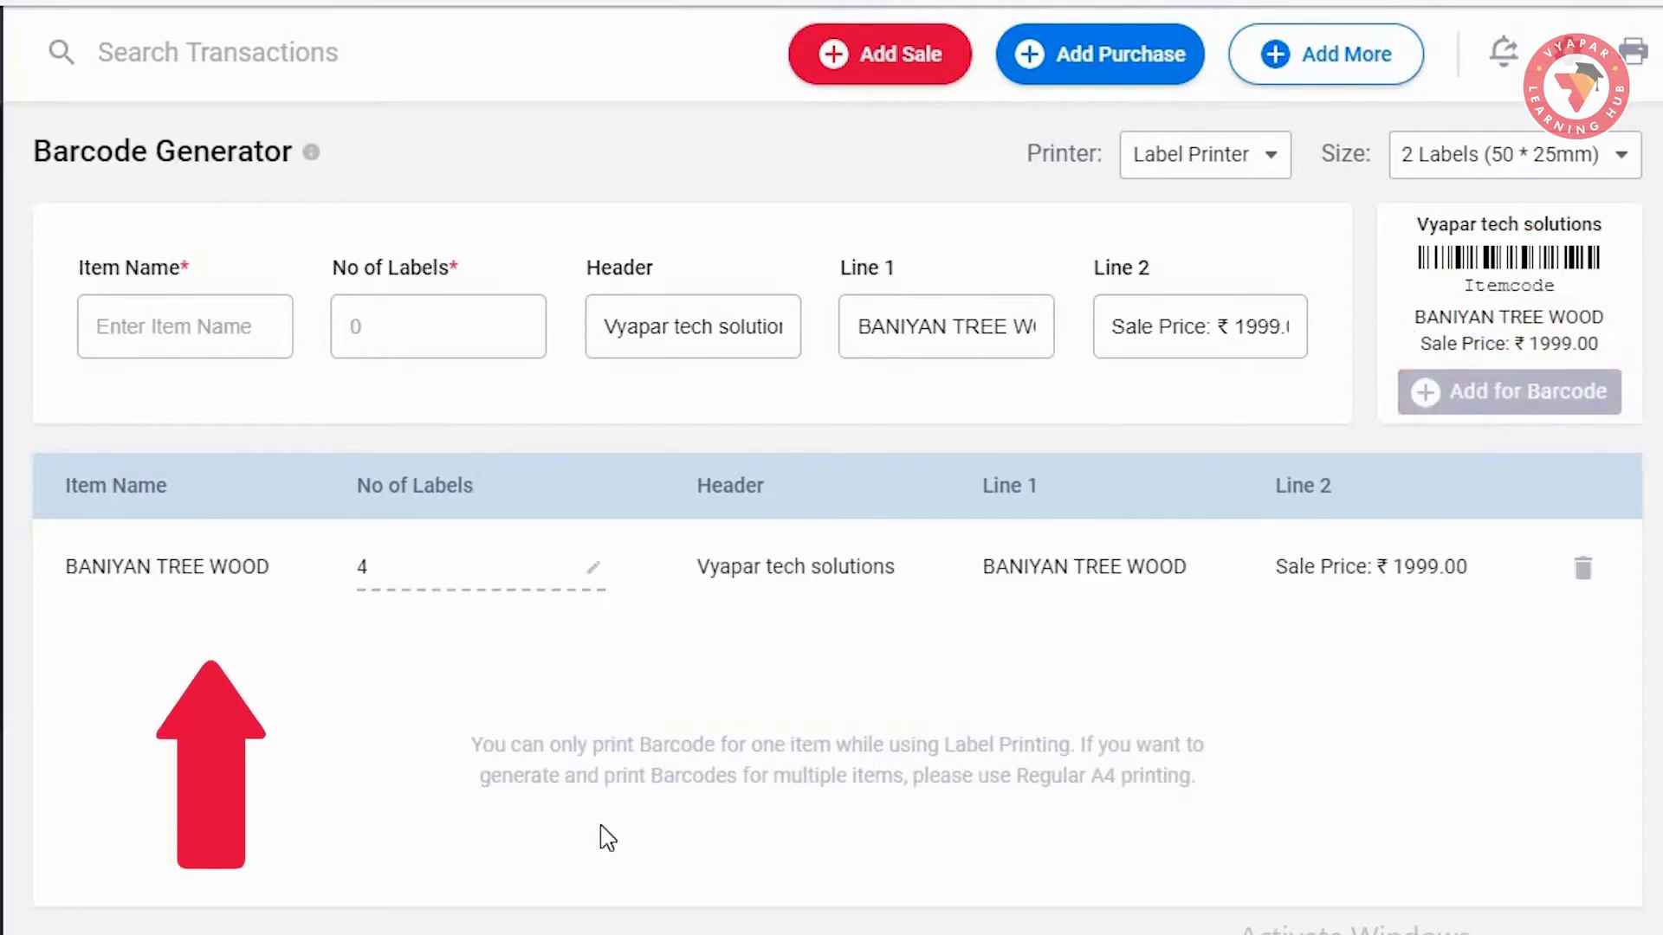
Try to add BANIYAN TREE WOOD a second time with 5 labels, and dismiss the offer to replace the item already added
click(199, 327)
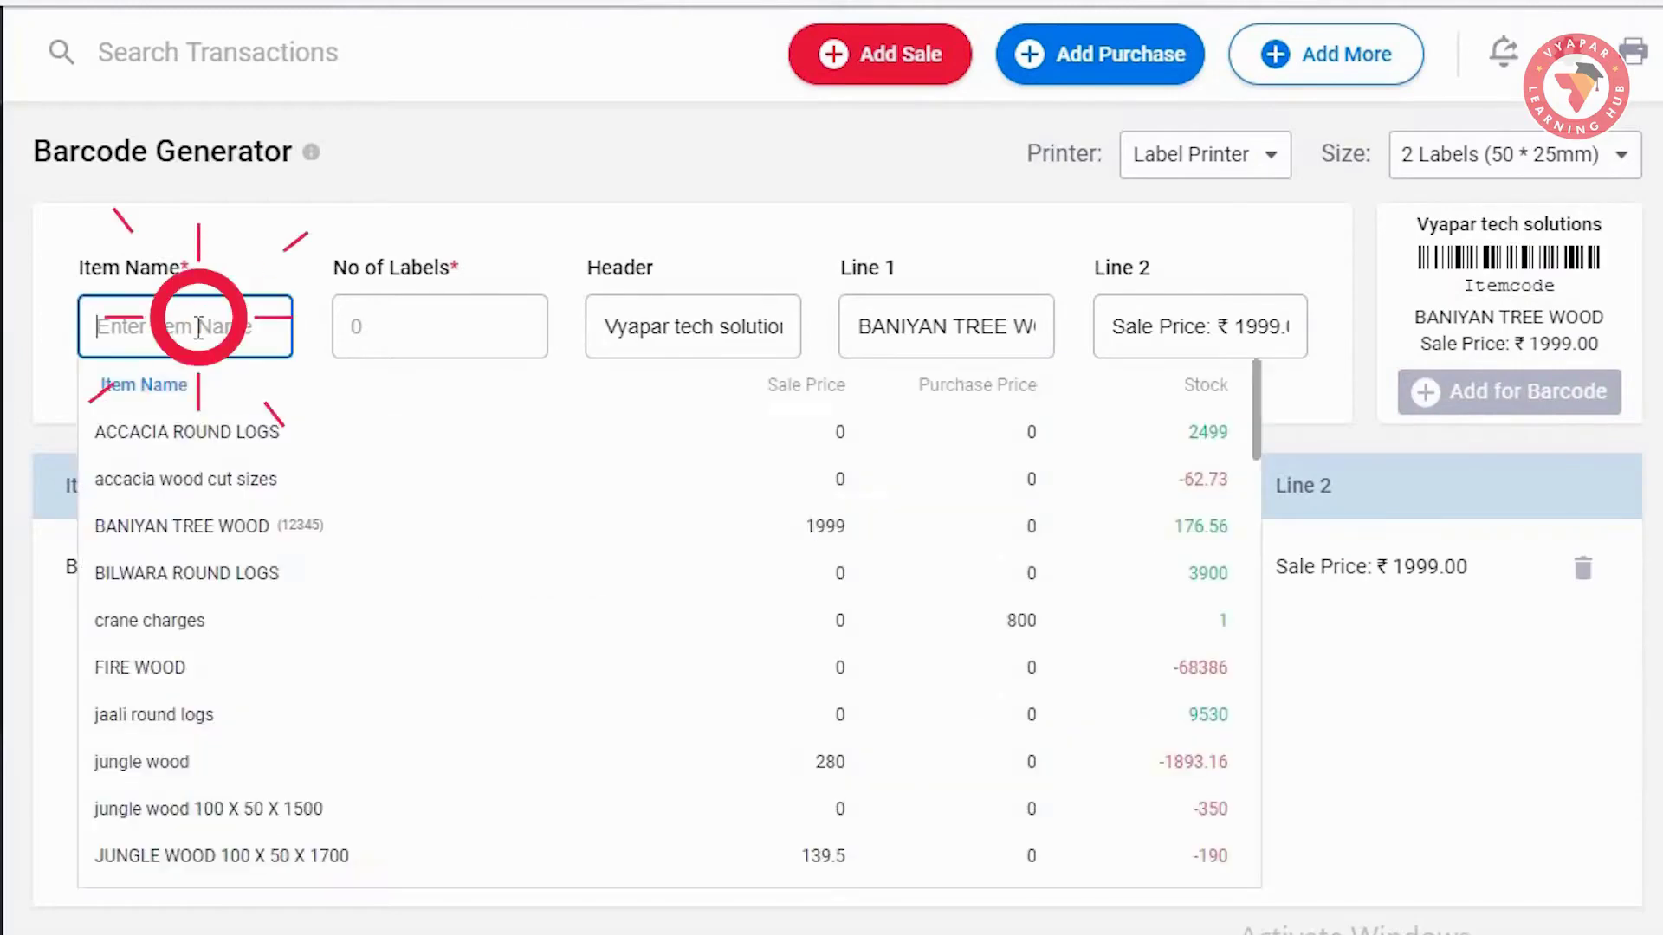
click(214, 530)
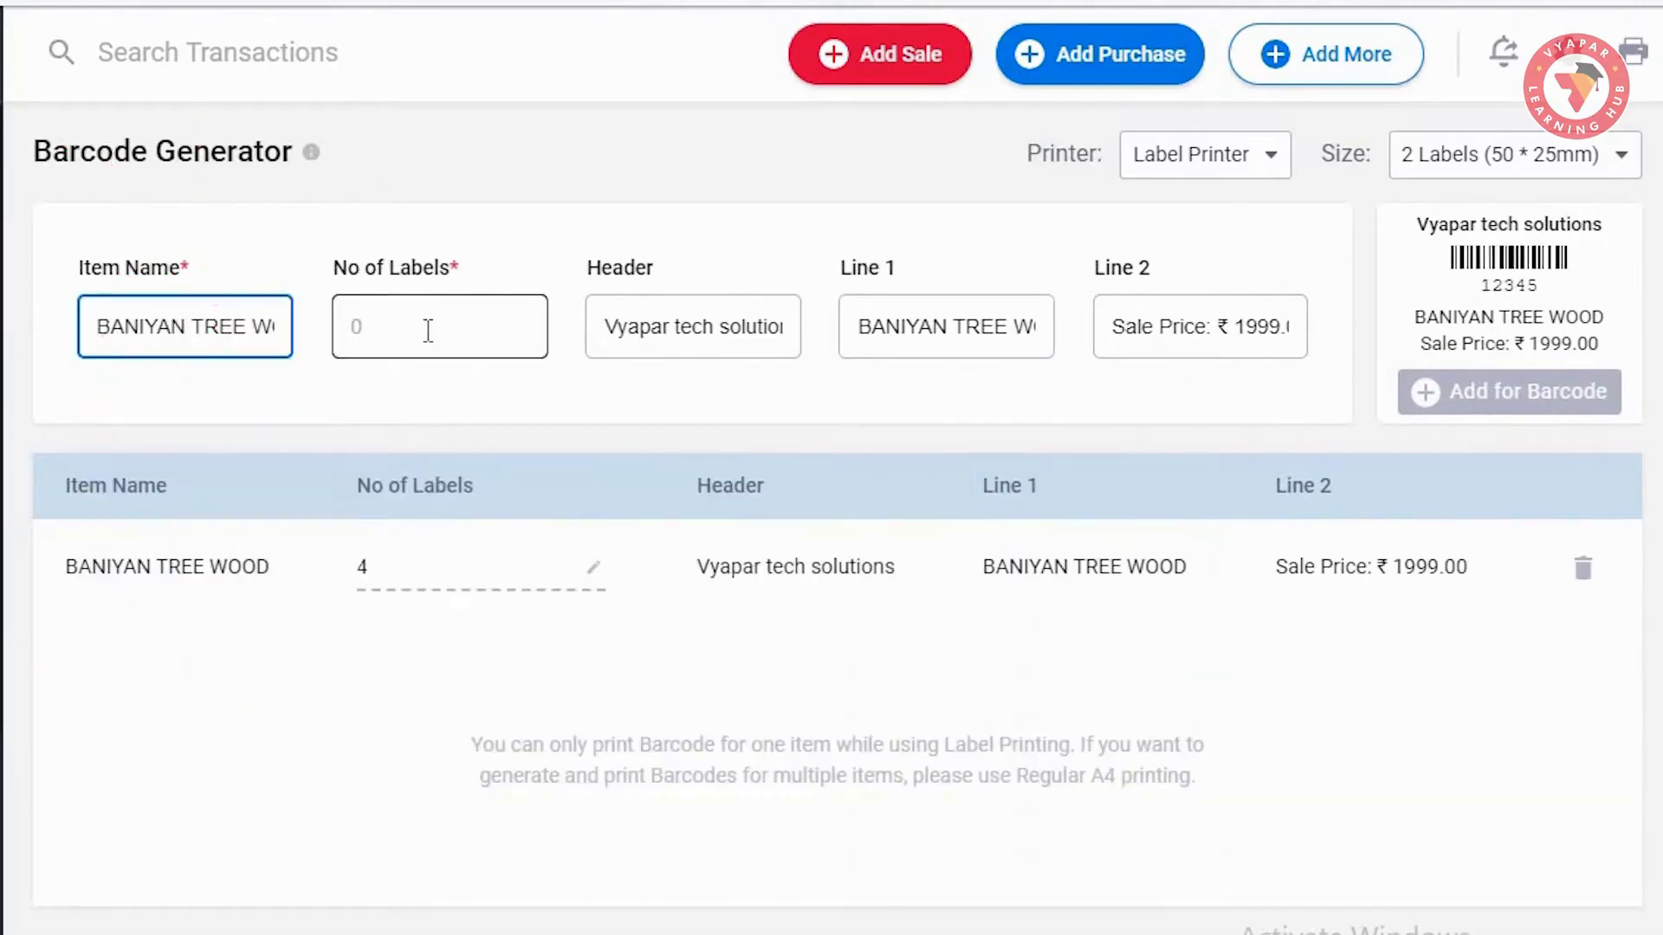
click(432, 330)
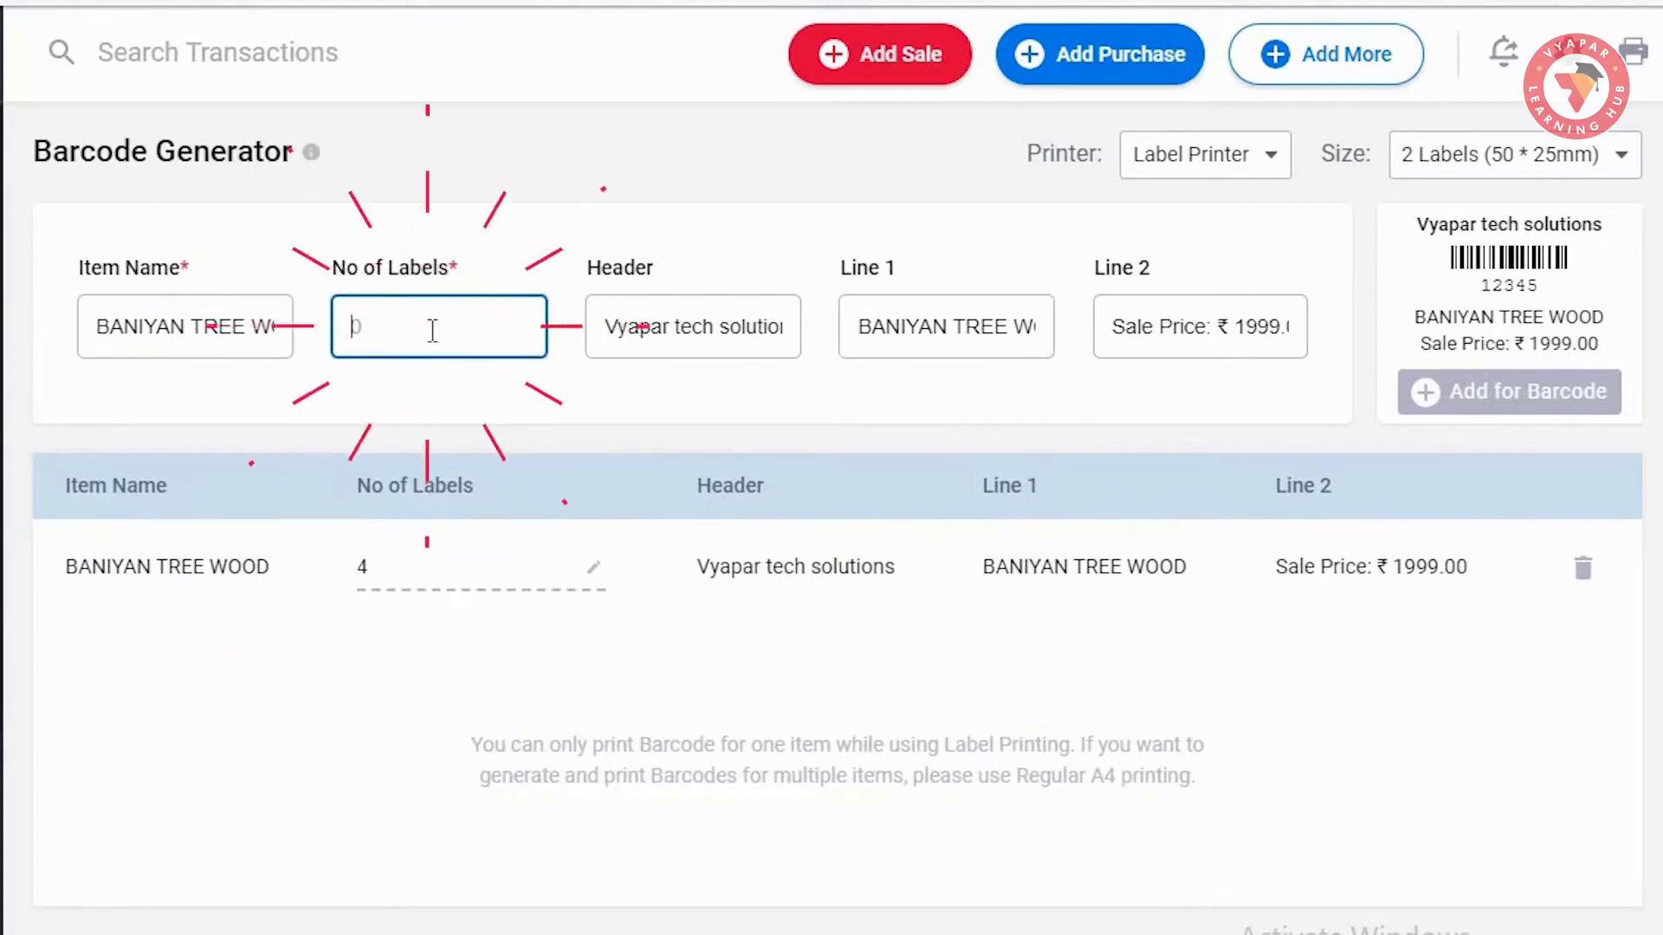
text(5)
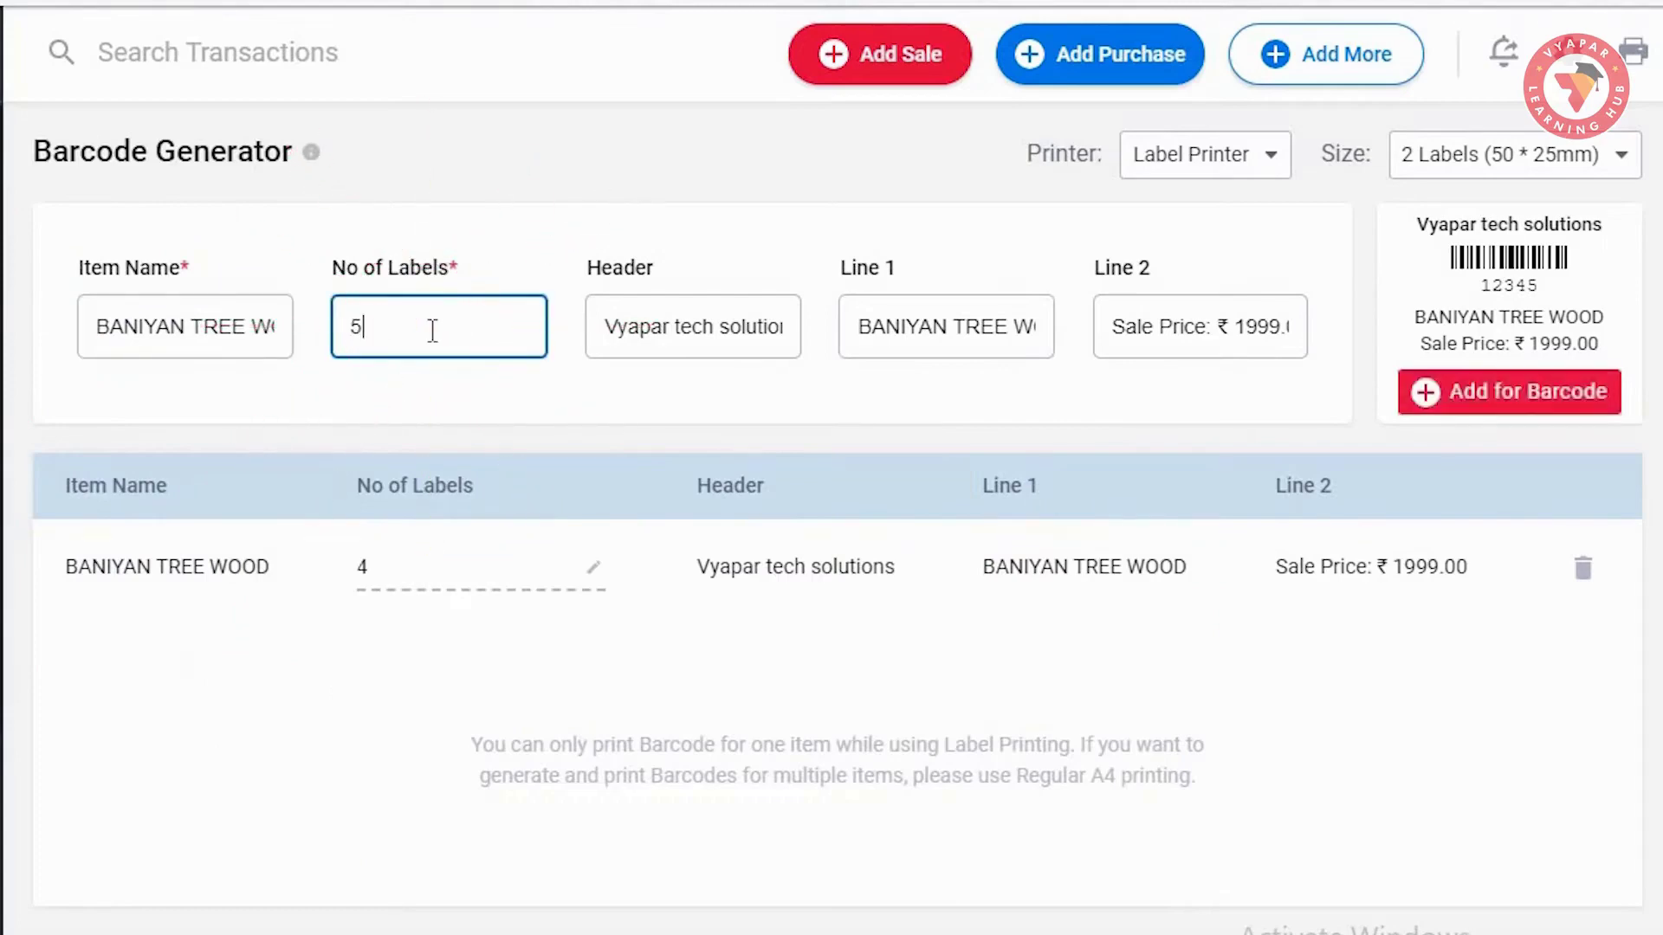
click(868, 652)
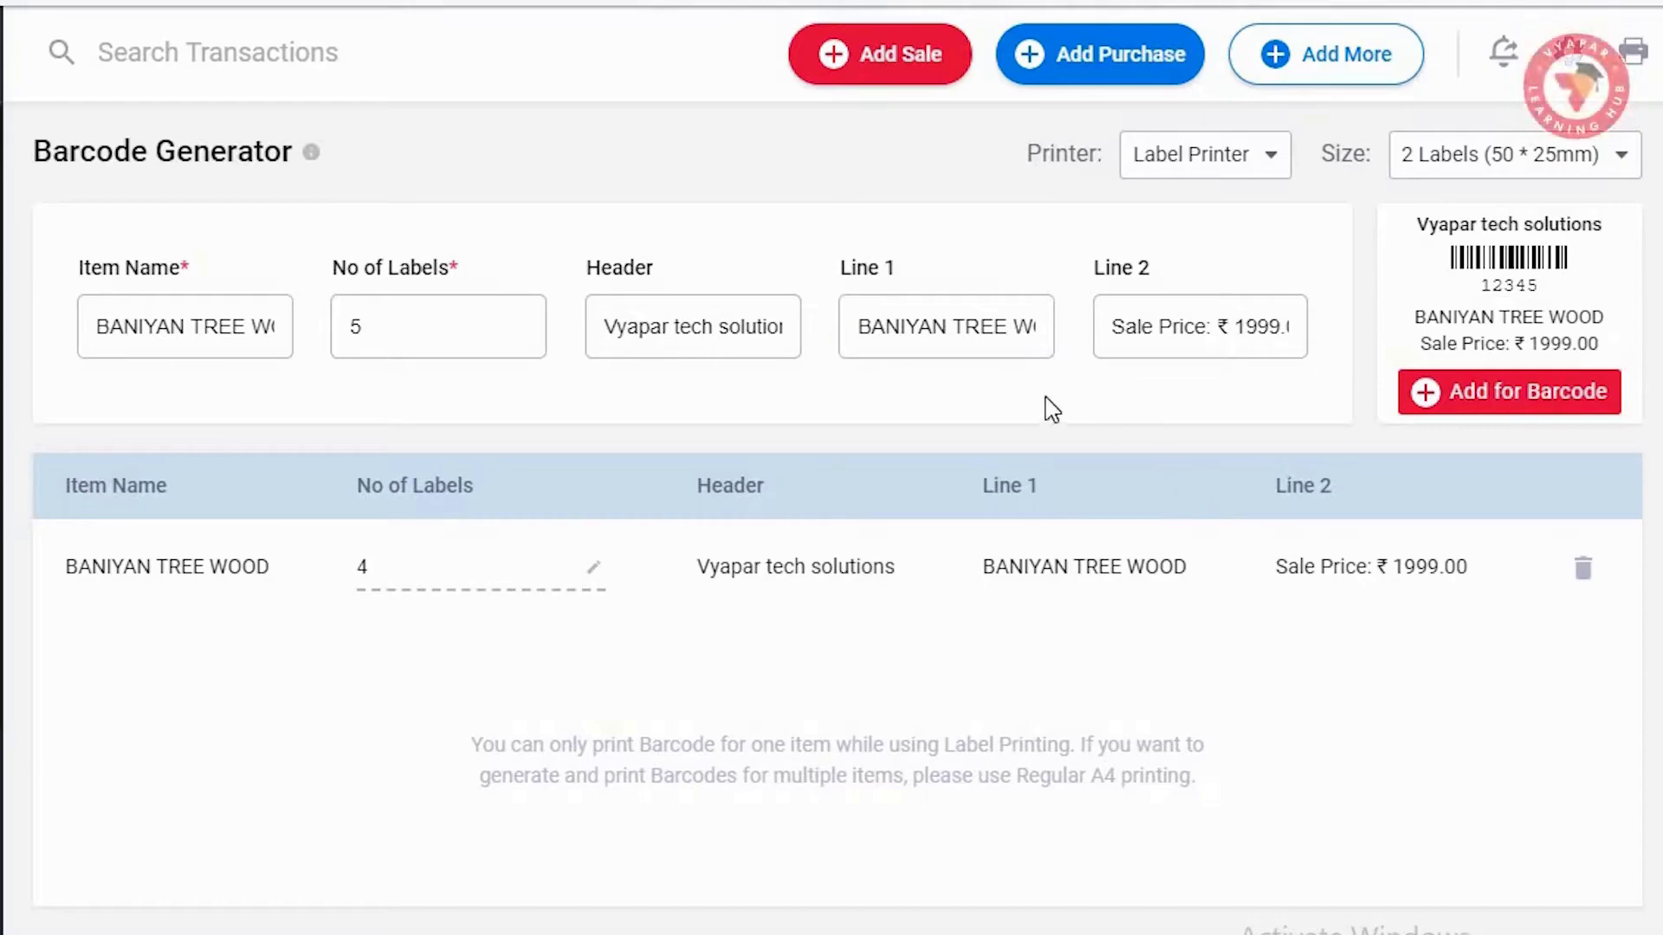
click(1507, 397)
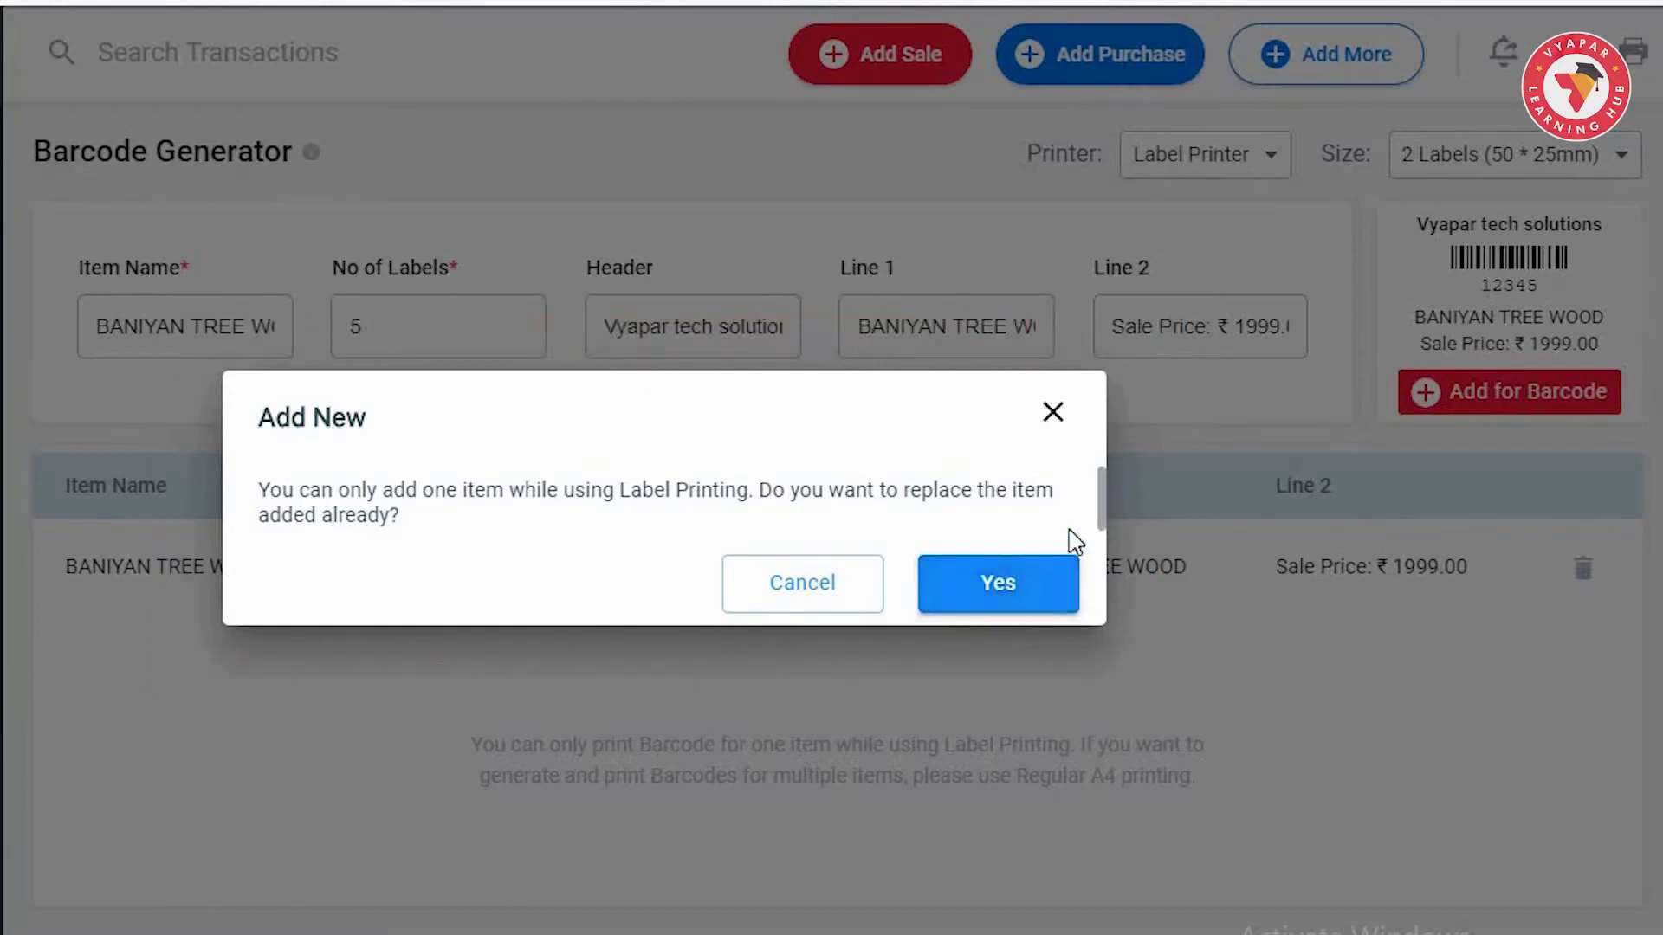
click(1055, 414)
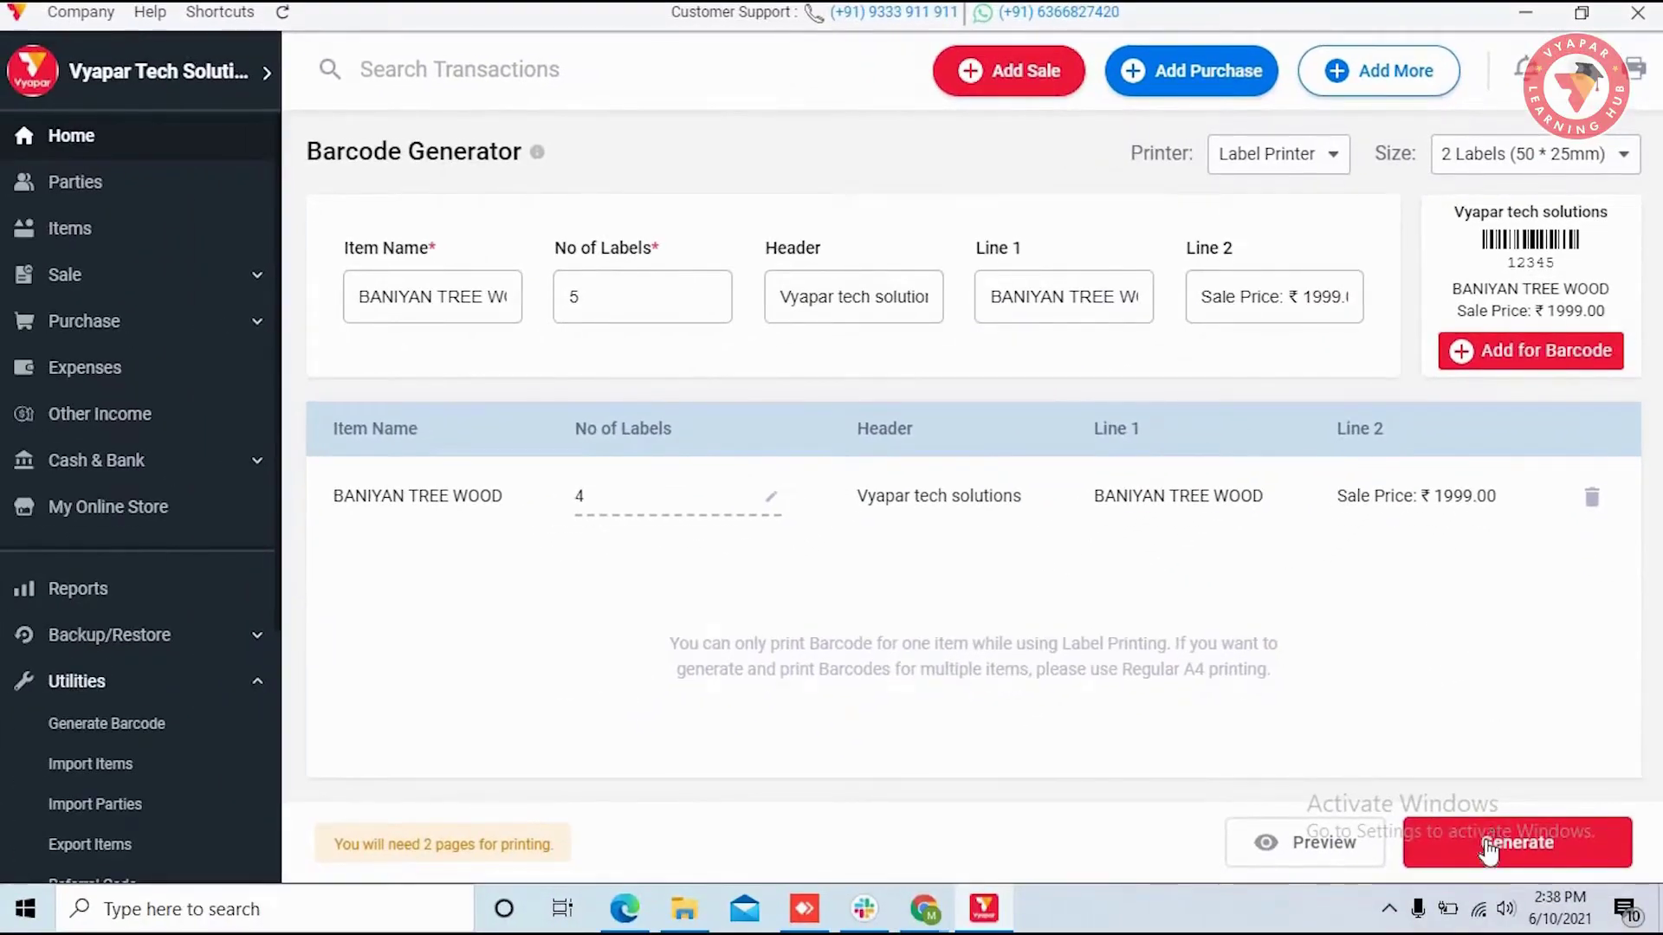
Generate the BANIYAN TREE WOOD labels, save them as a PNG image in the Documents folder and close the folder window
click(1487, 849)
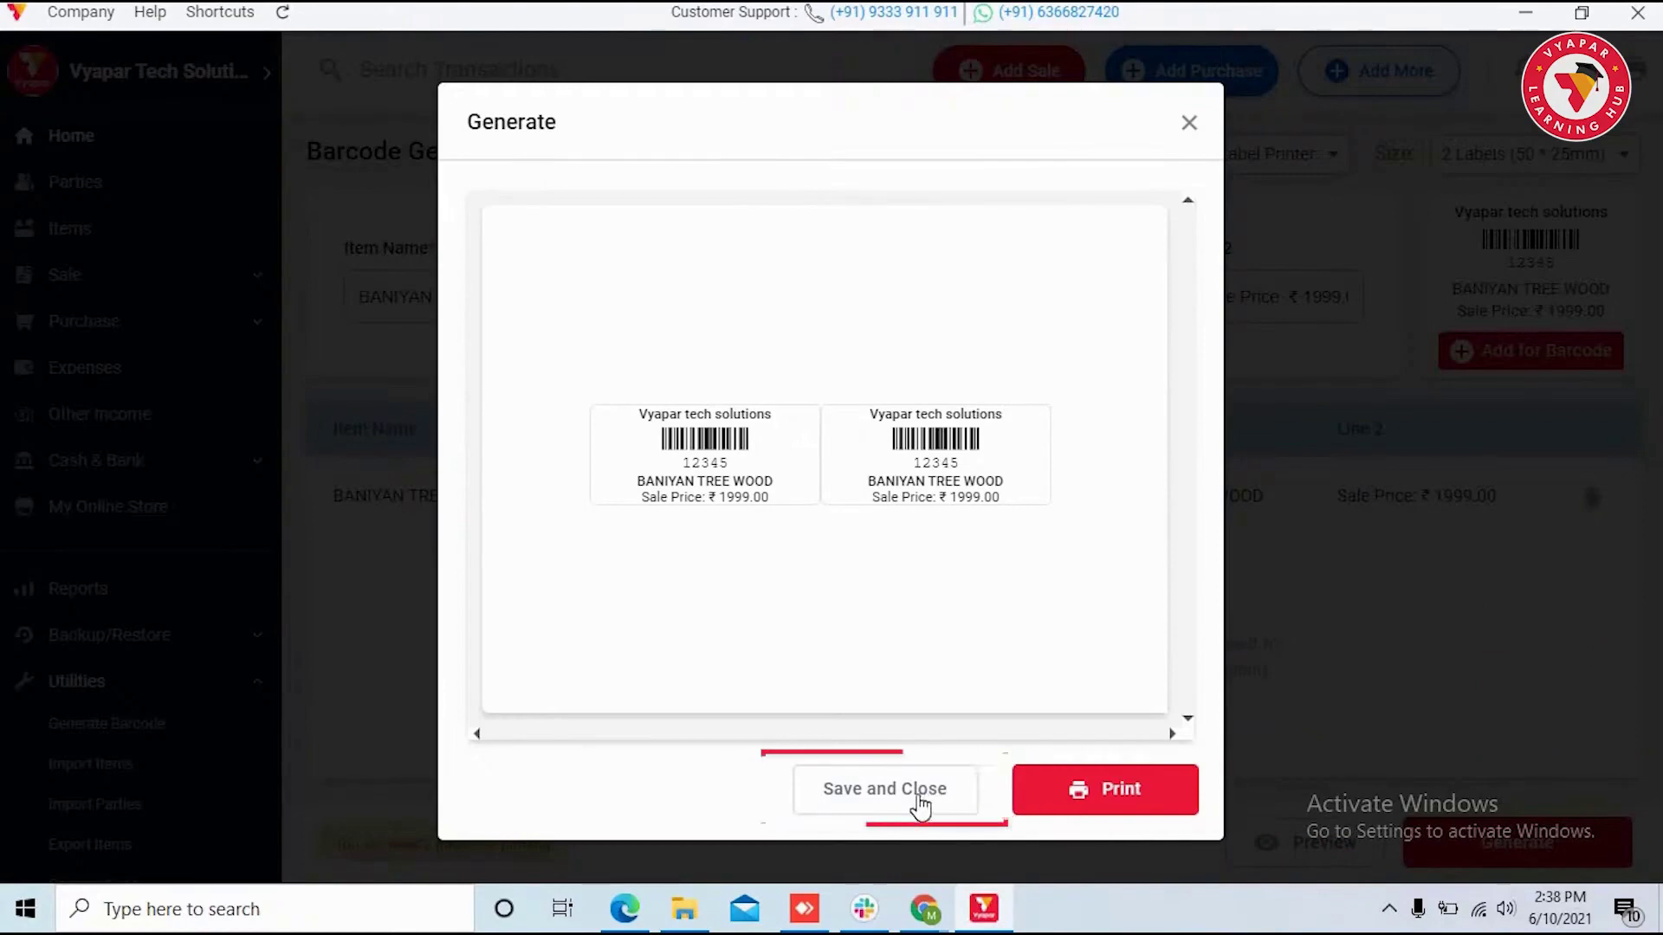
click(955, 790)
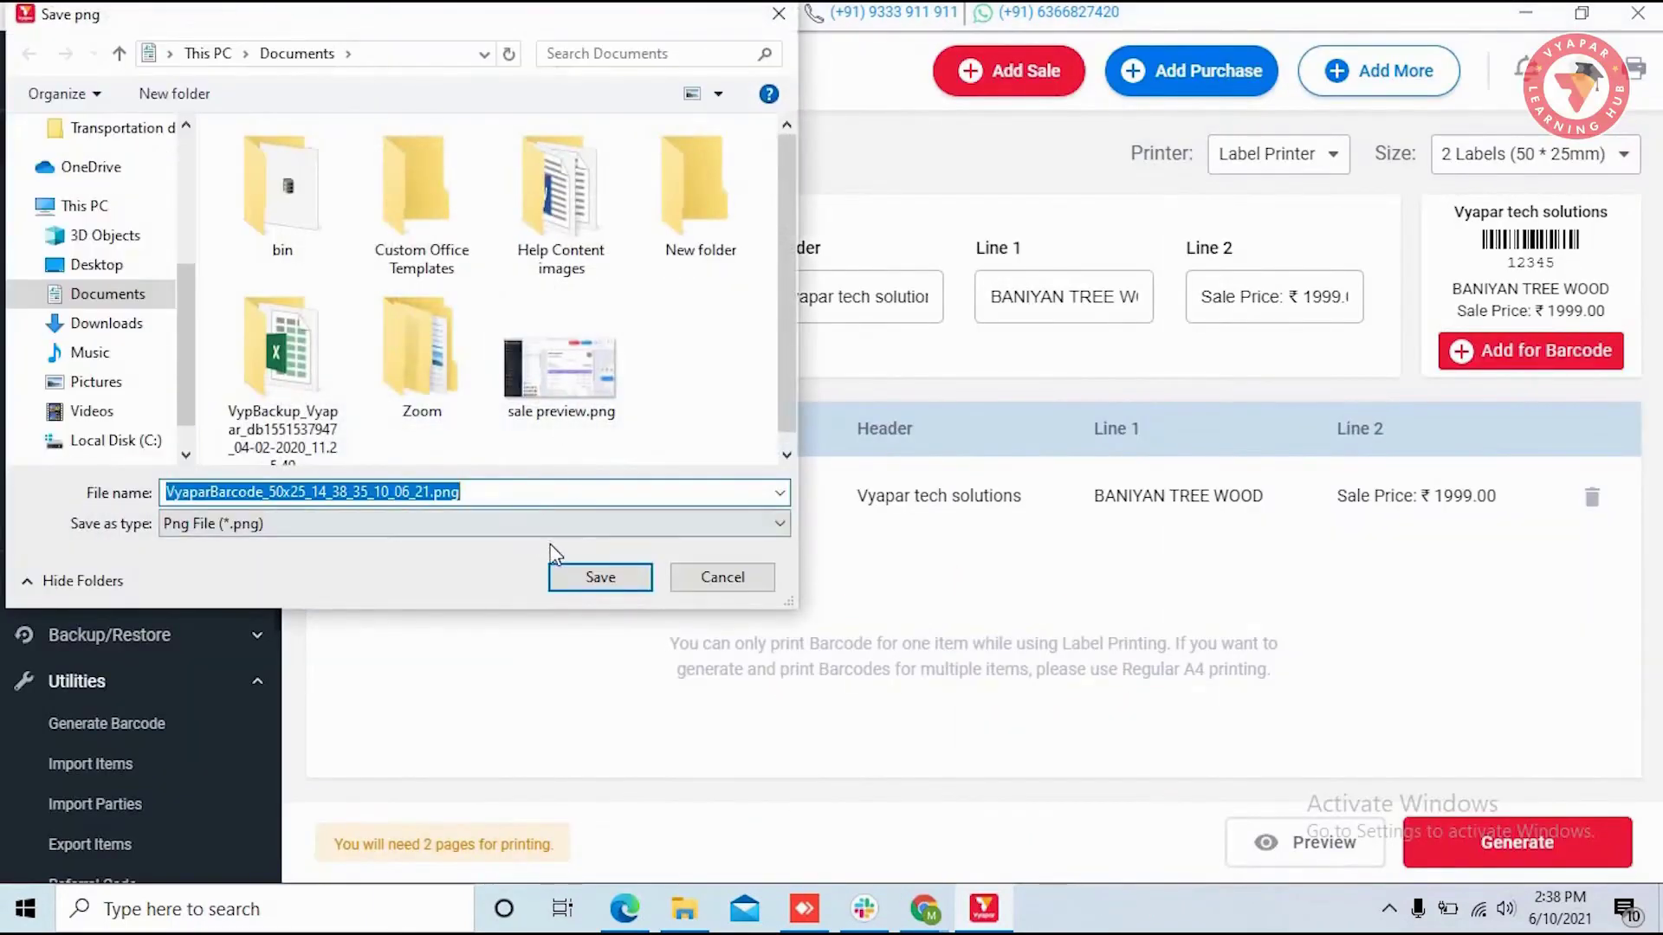
click(594, 574)
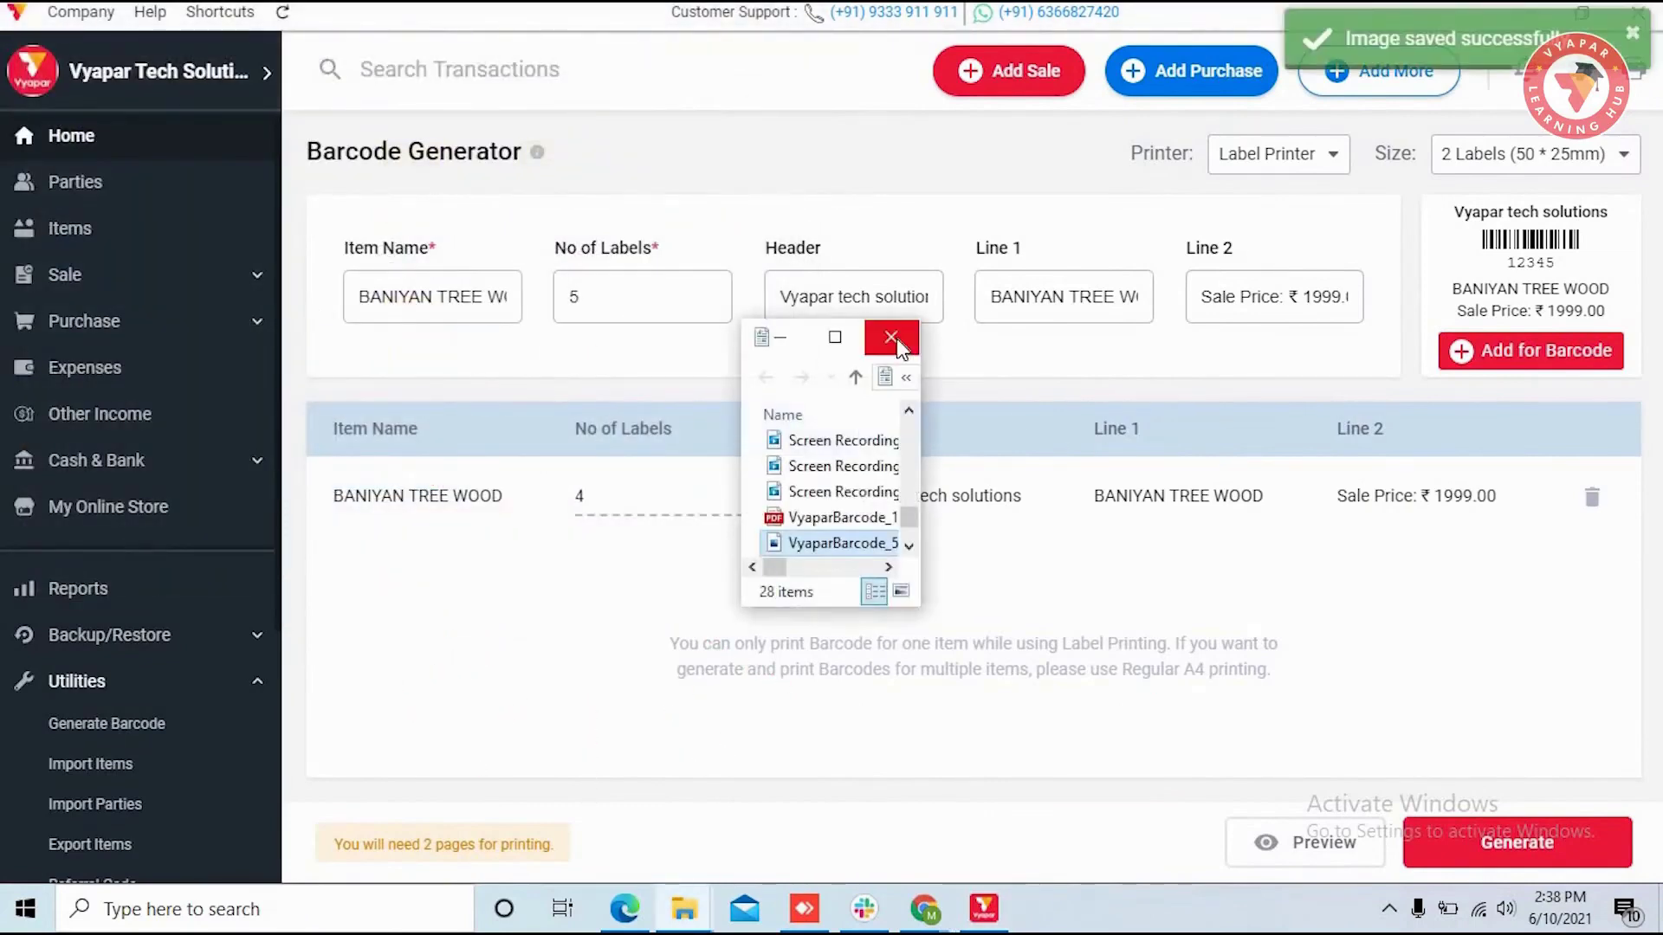
click(892, 339)
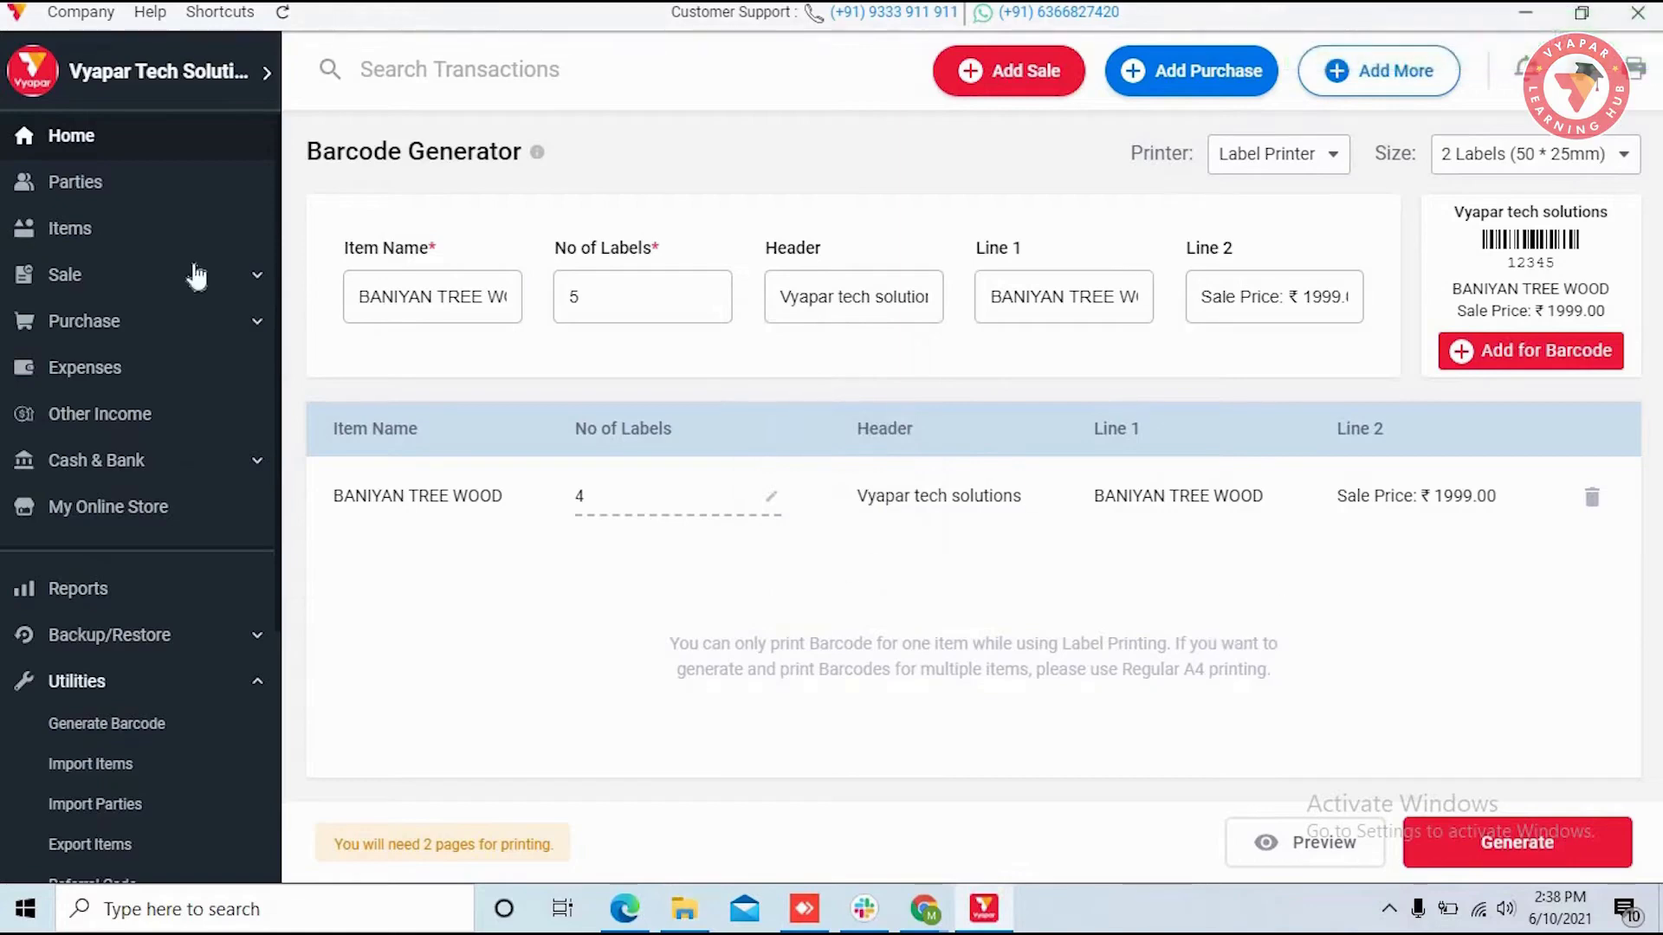
Start a new sale invoice, discarding the barcode entries, and open the code/serial scanner for its items
click(1035, 95)
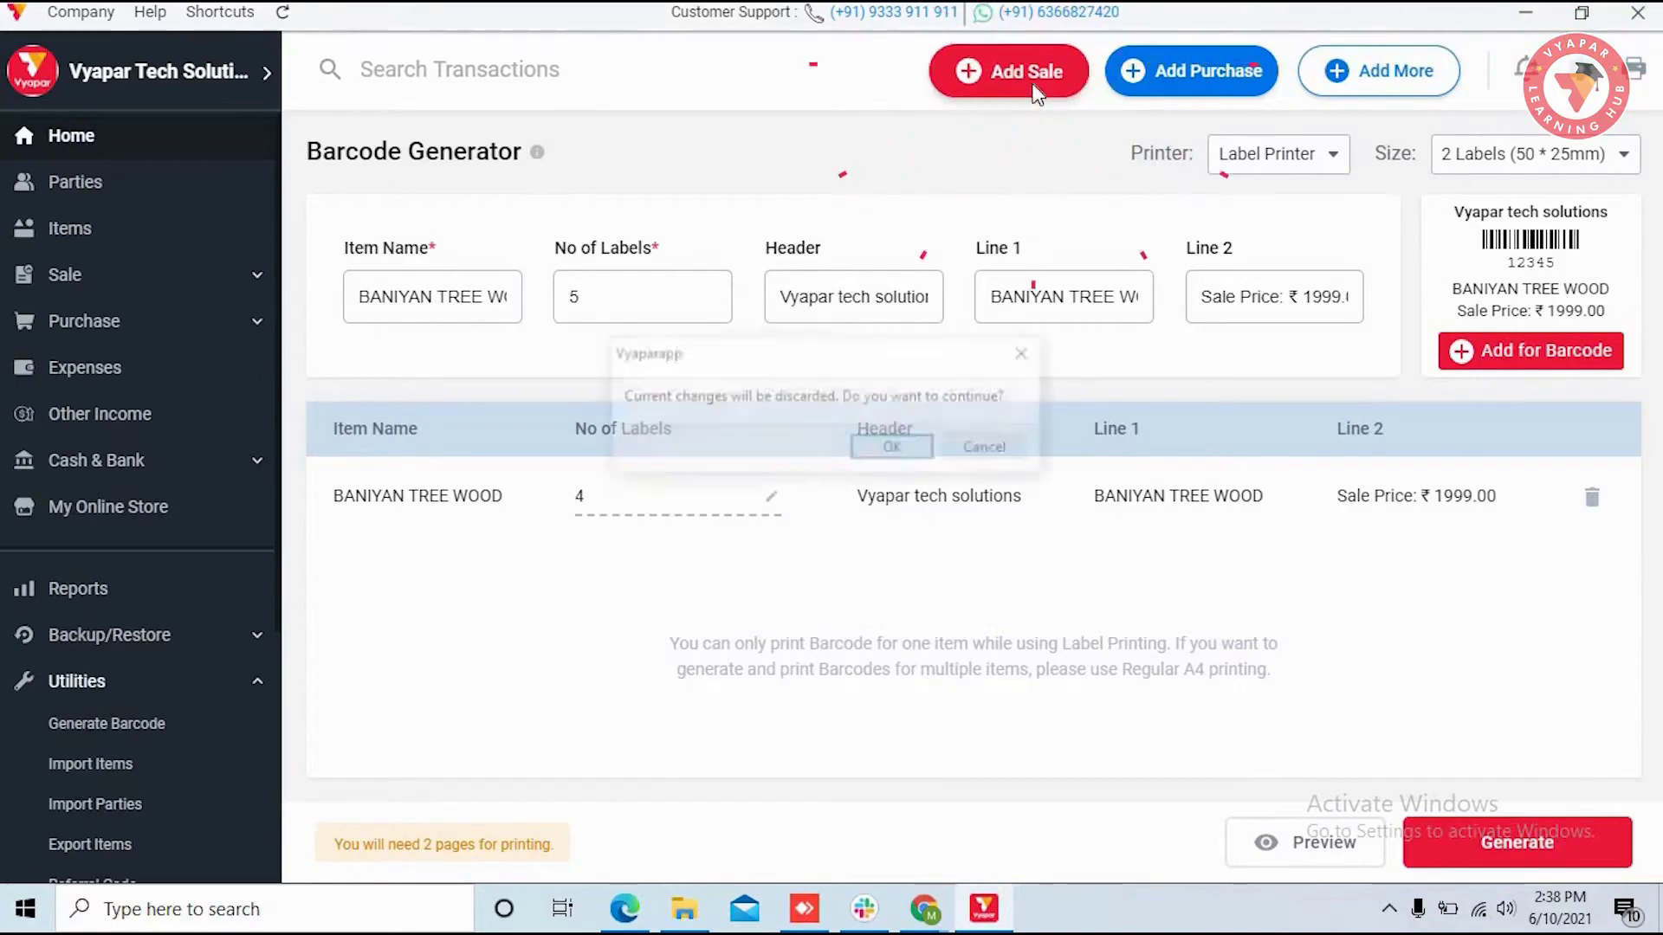
click(894, 449)
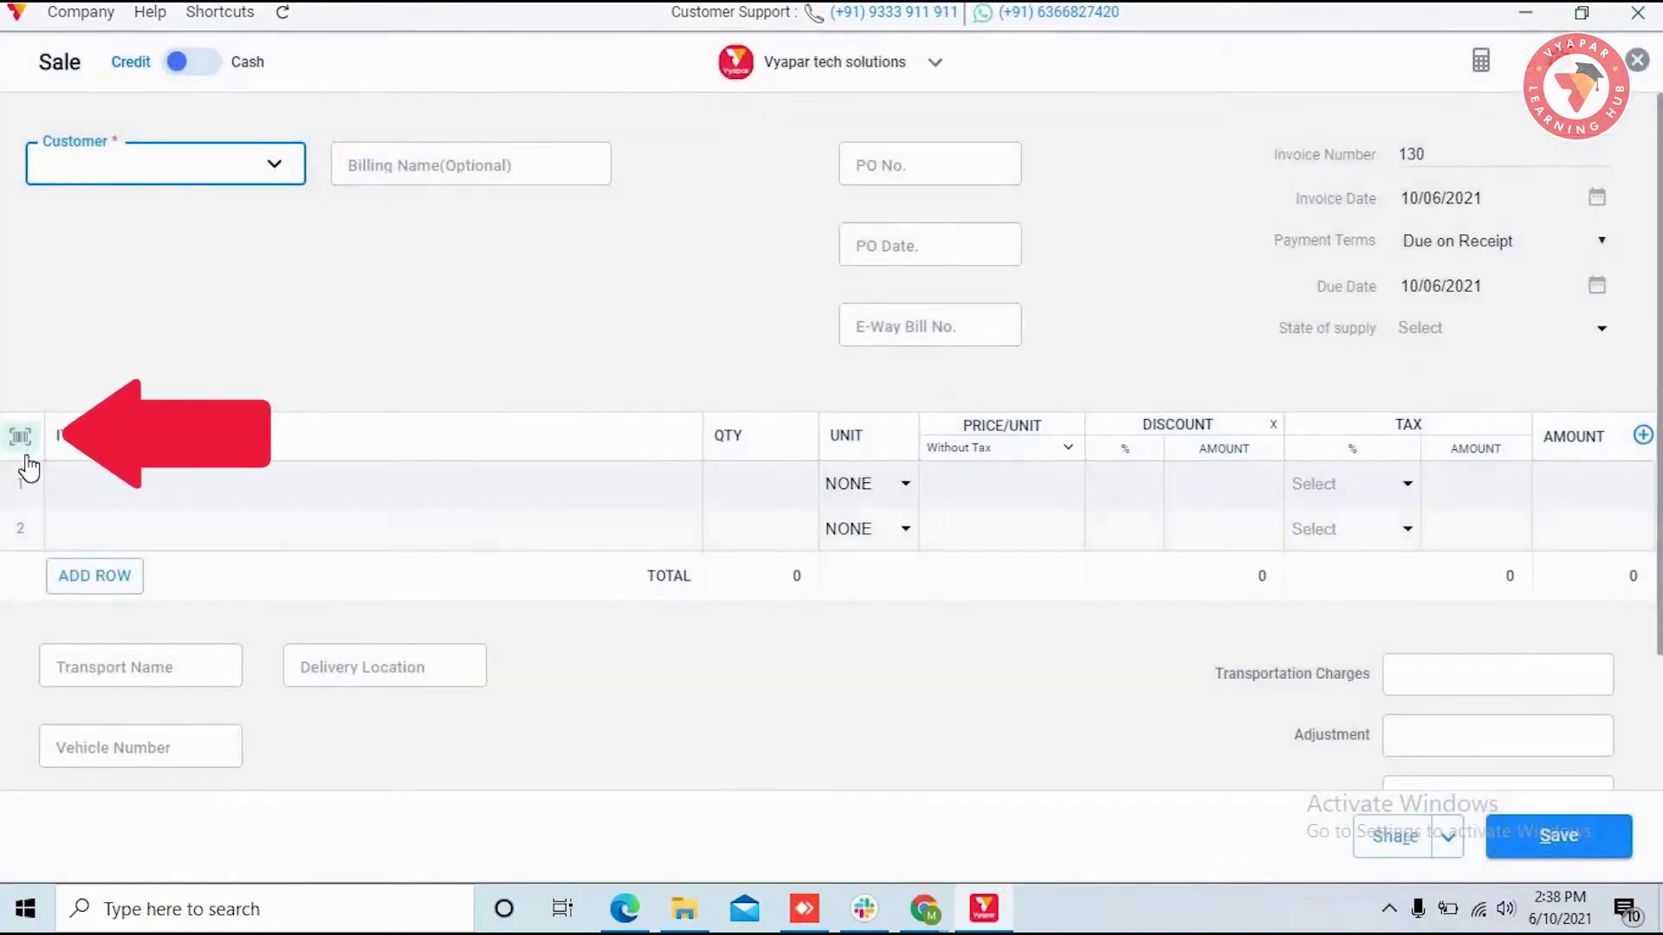
click(20, 438)
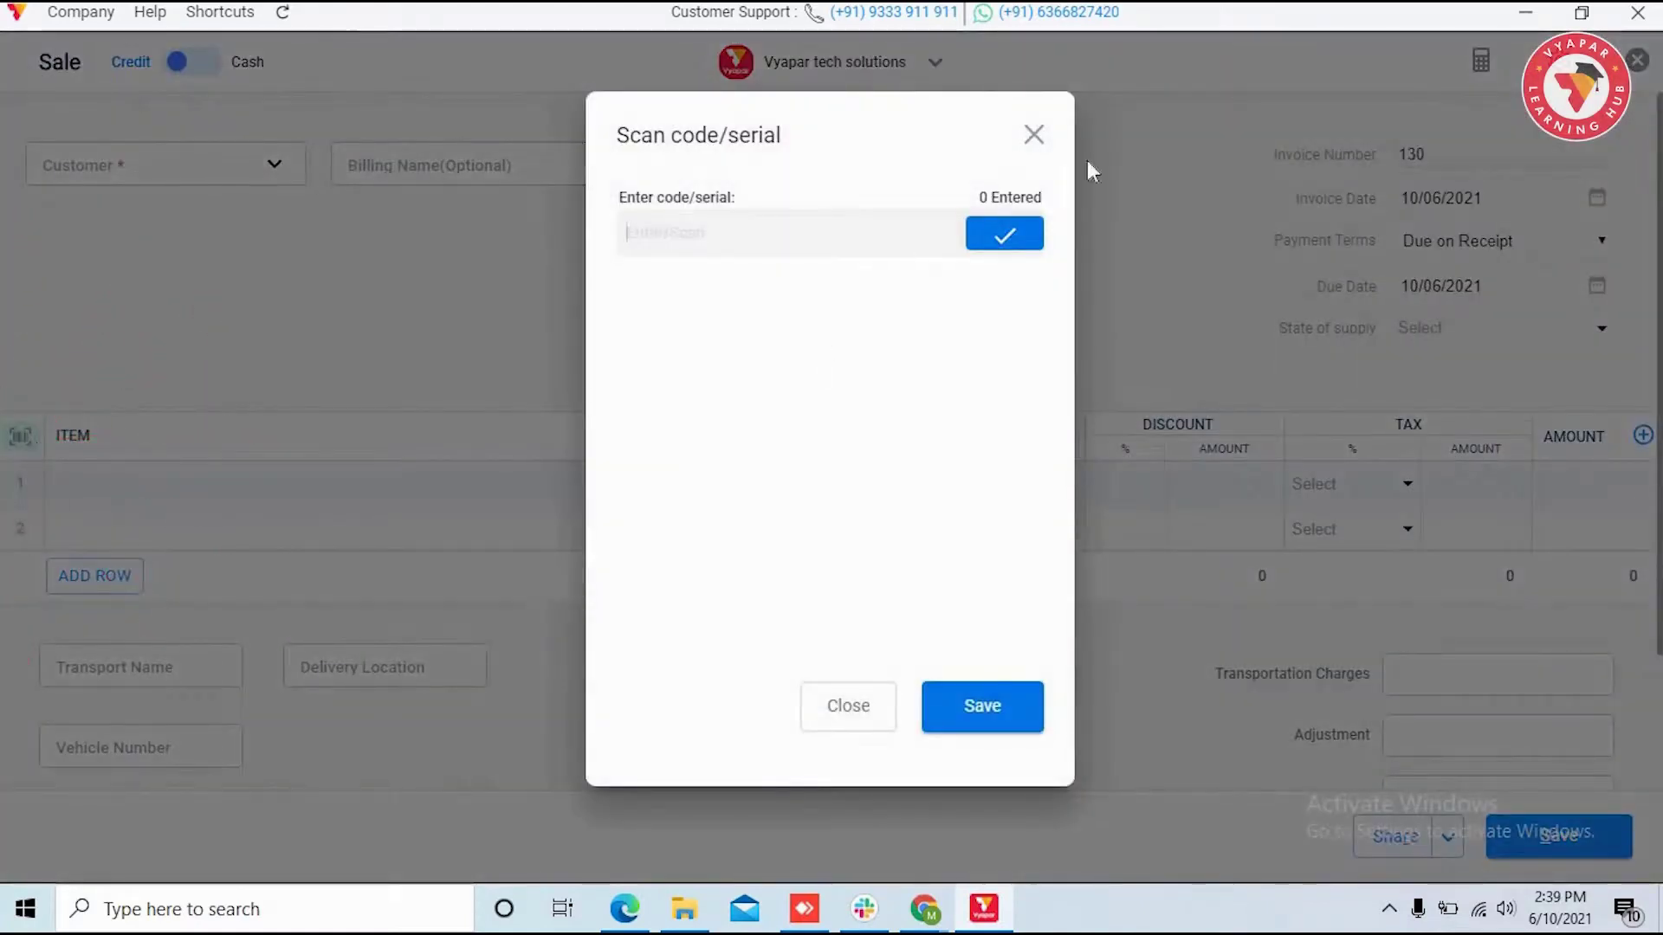